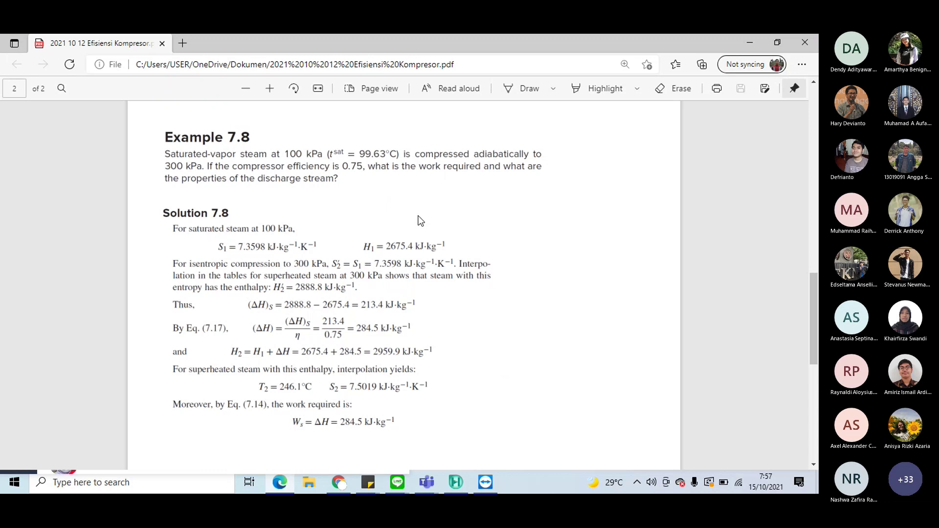
# Switch to Aspen HYSYS and tile its window side by side with the Example 7.8 compressor PDF.
pyautogui.click(454, 482)
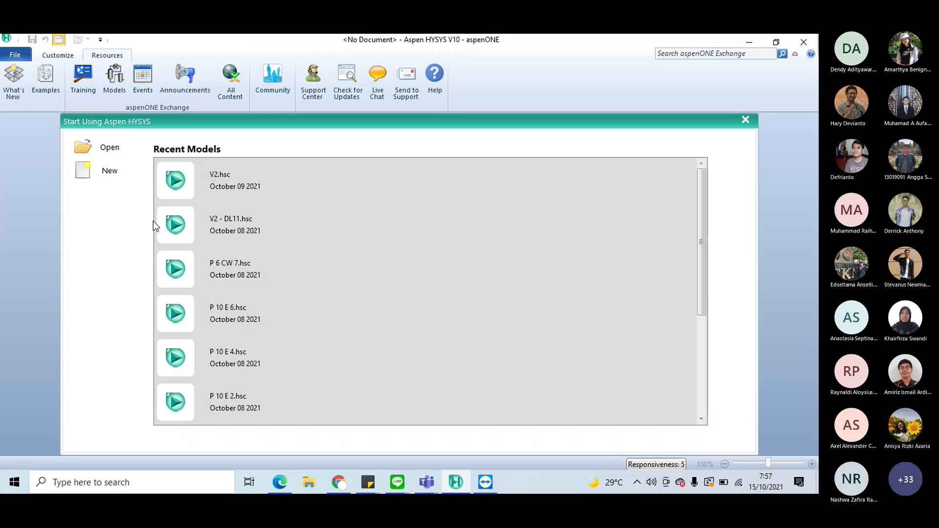
pyautogui.press('super+Right')
pyautogui.click(198, 273)
pyautogui.press('super+Left')
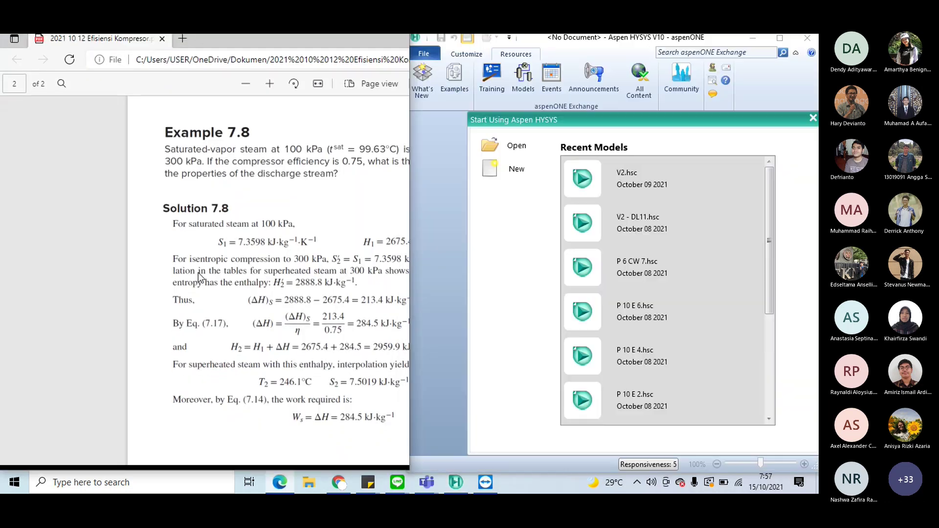
pyautogui.scroll(-1, 183, 257)
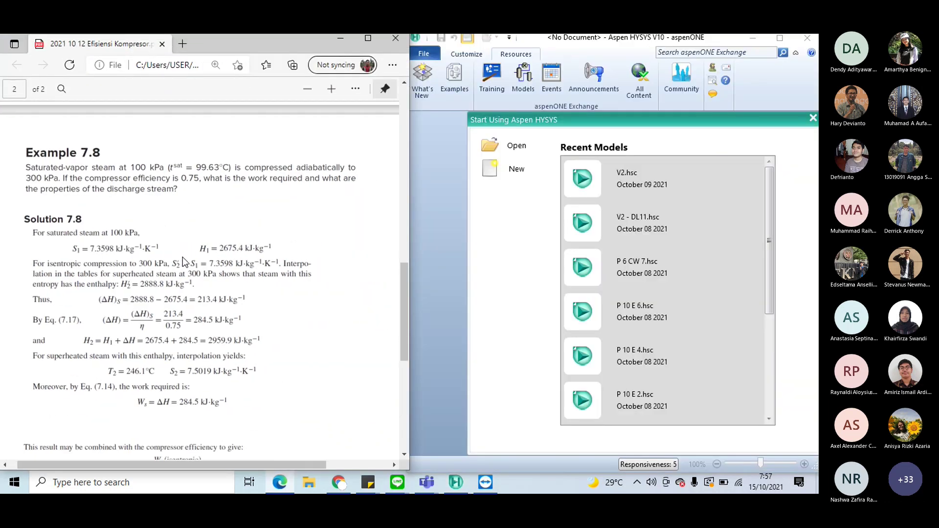
pyautogui.click(419, 286)
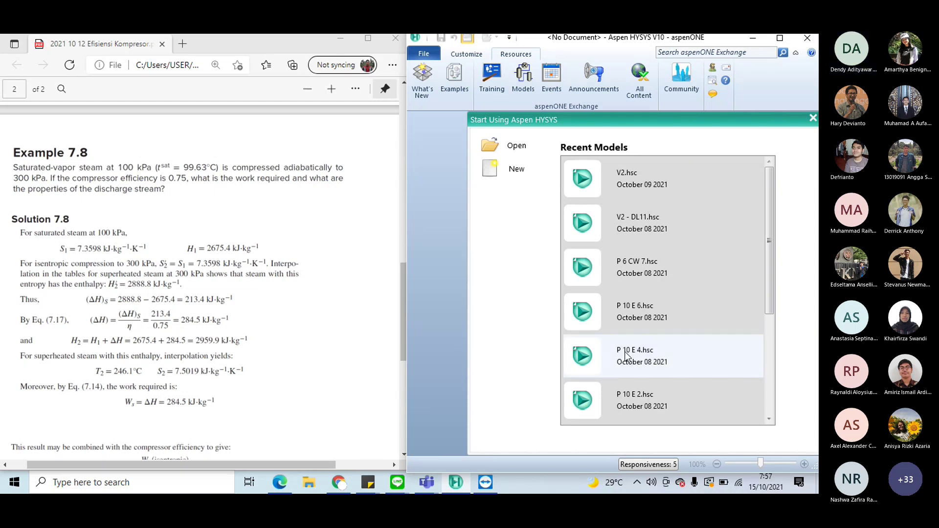
pyautogui.click(714, 445)
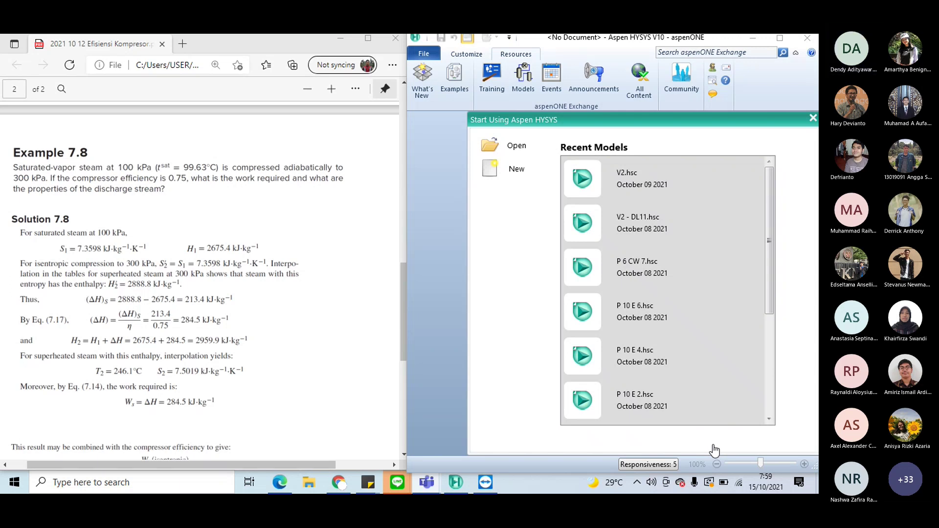
pyautogui.click(485, 481)
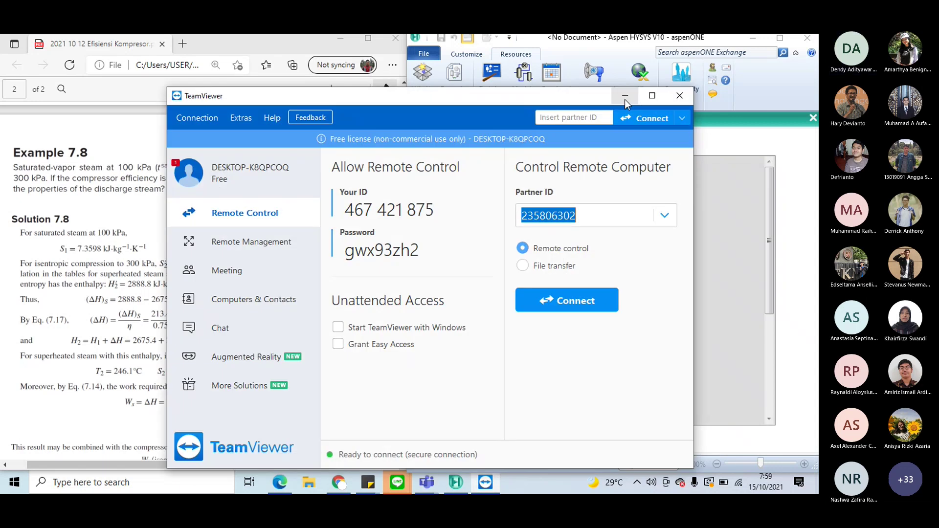
pyautogui.click(625, 96)
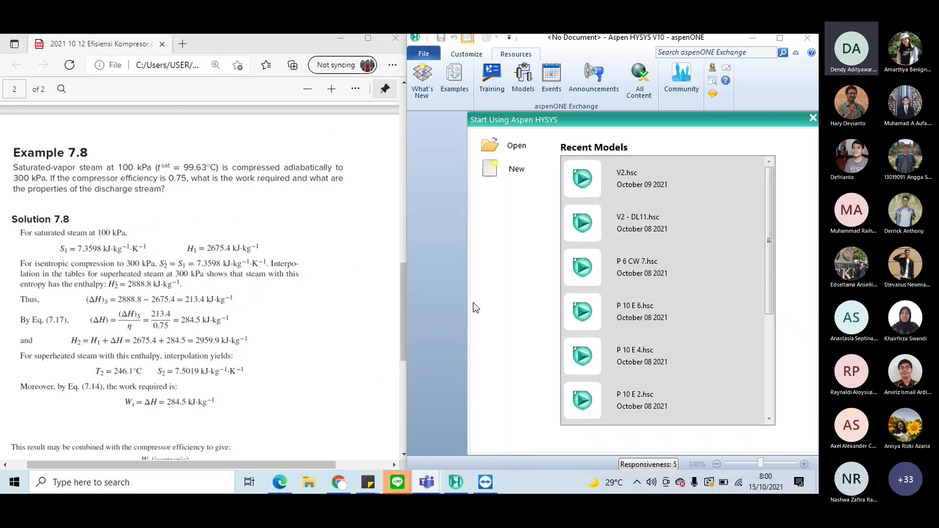
pyautogui.click(454, 301)
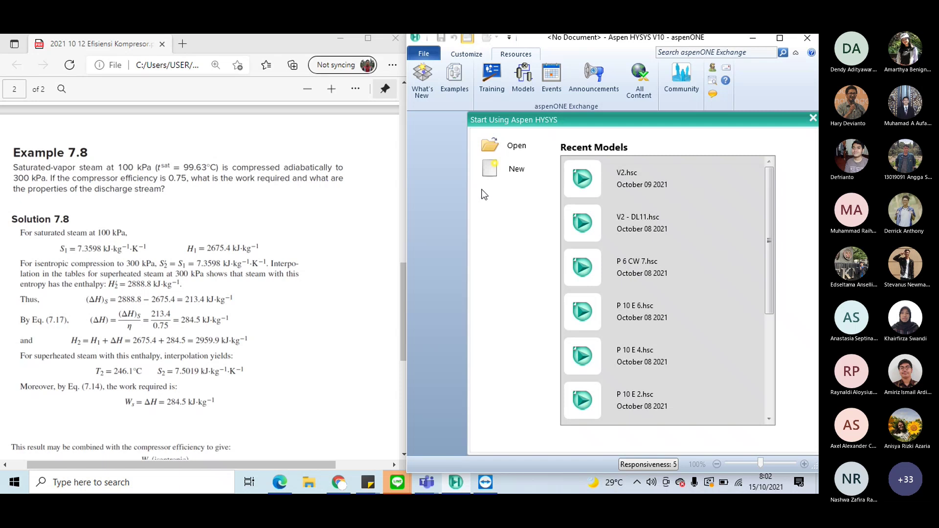
# Create a new blank HYSYS case and dock its window beside the example PDF.
pyautogui.click(779, 38)
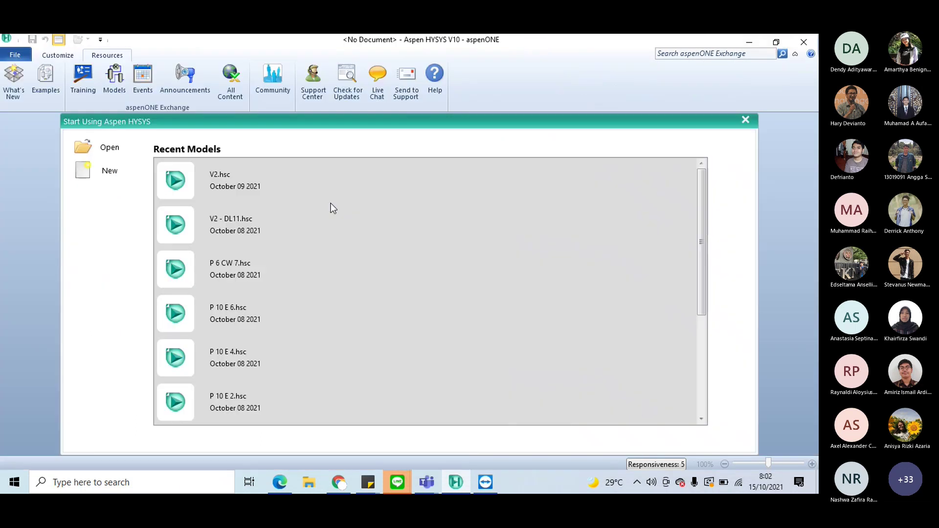
pyautogui.click(112, 174)
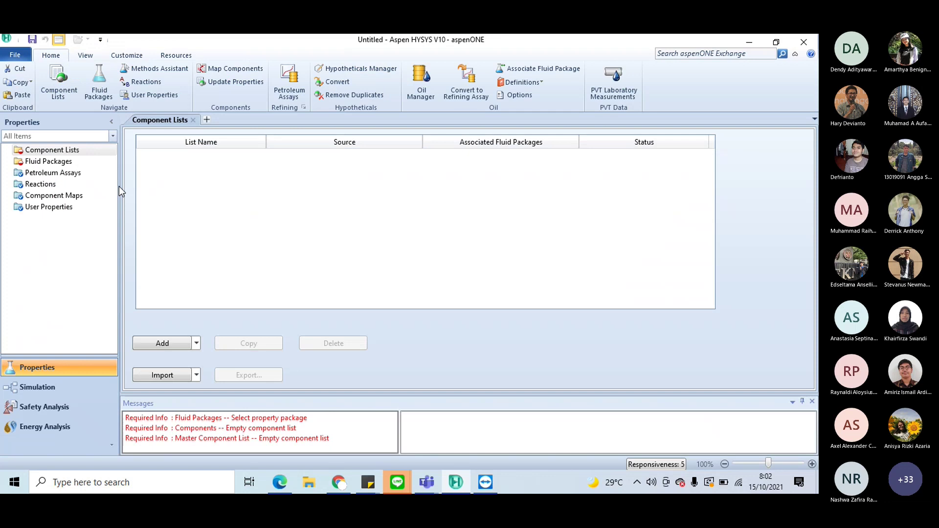
pyautogui.press('super+Right')
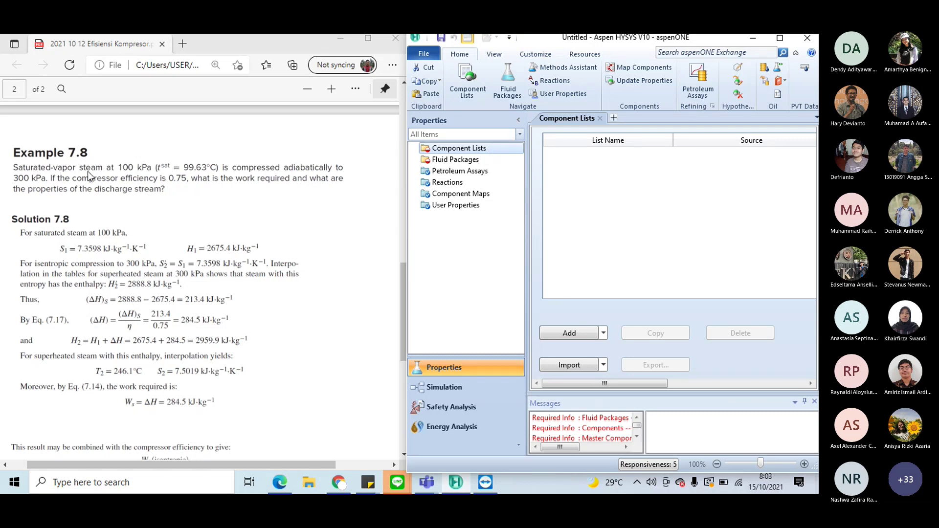
# Add a component list and include the pure component water (H2O) in it.
pyautogui.click(567, 333)
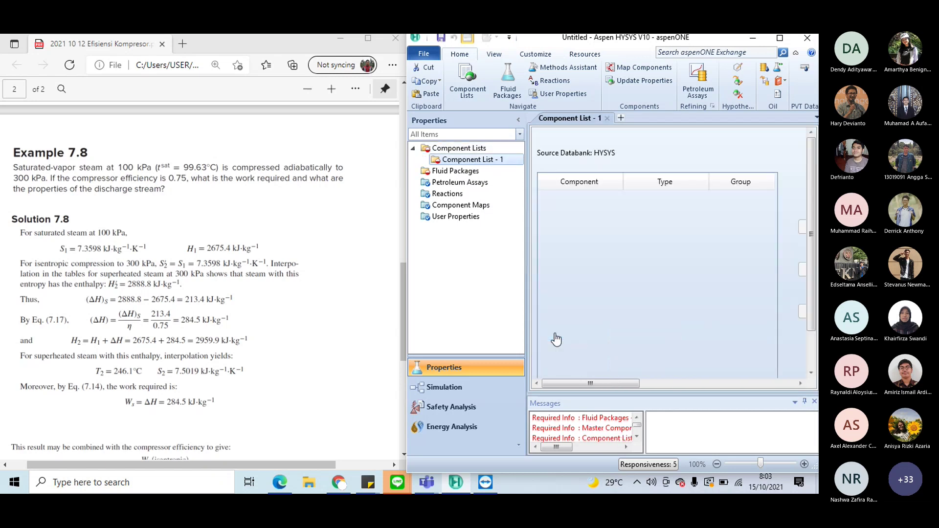
pyautogui.click(780, 39)
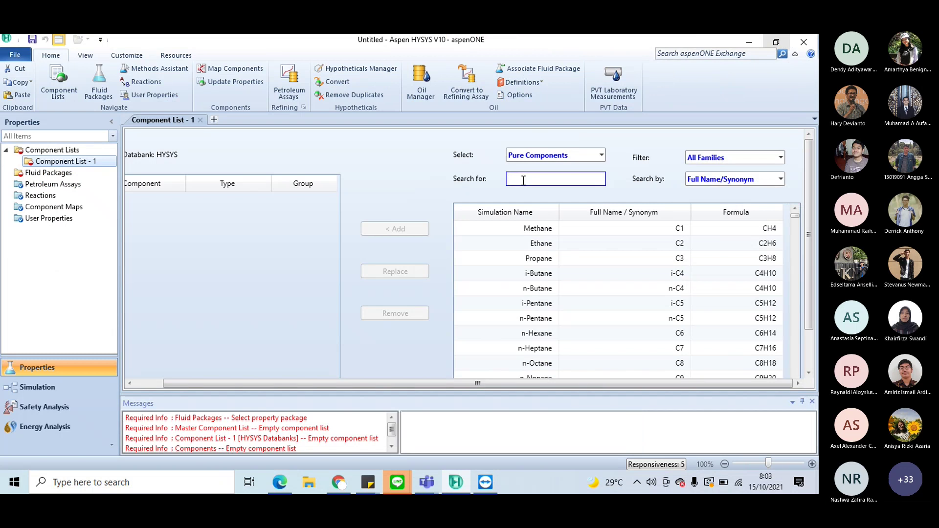
pyautogui.write('water')
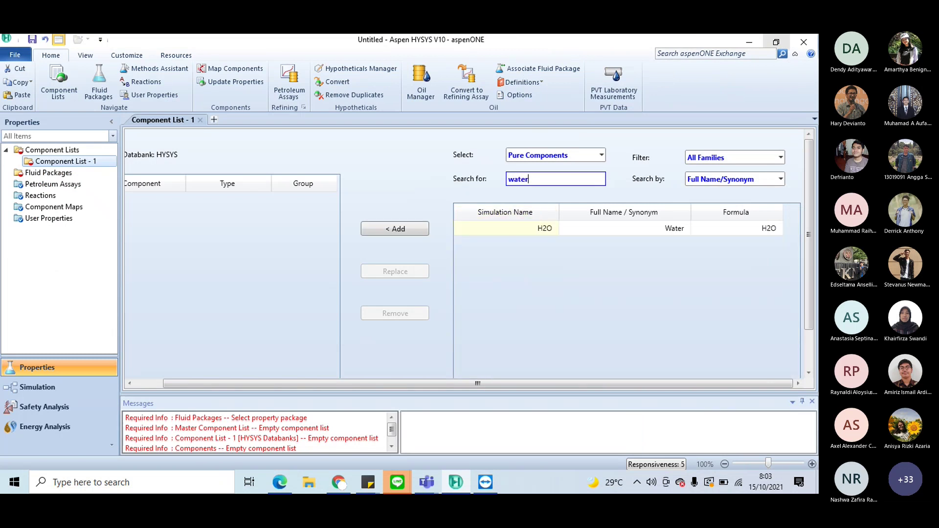
pyautogui.click(528, 228)
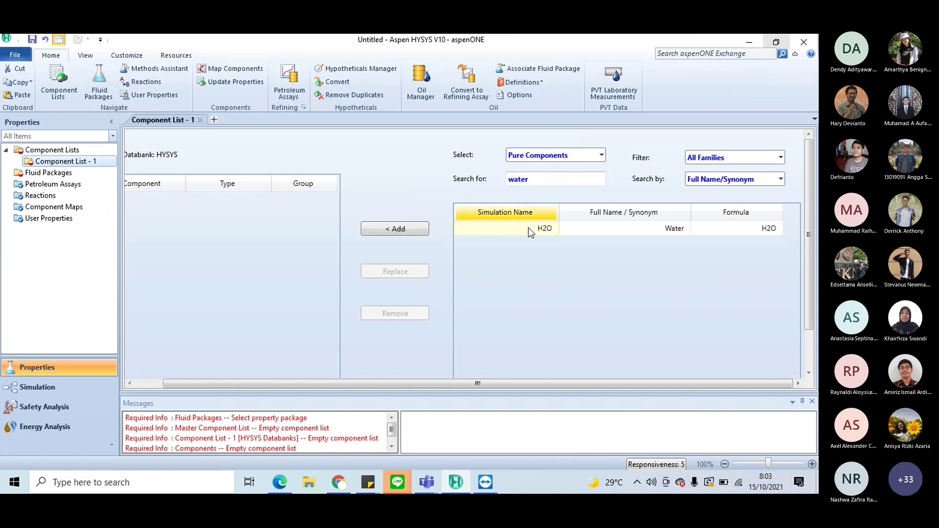
pyautogui.click(409, 230)
pyautogui.click(250, 230)
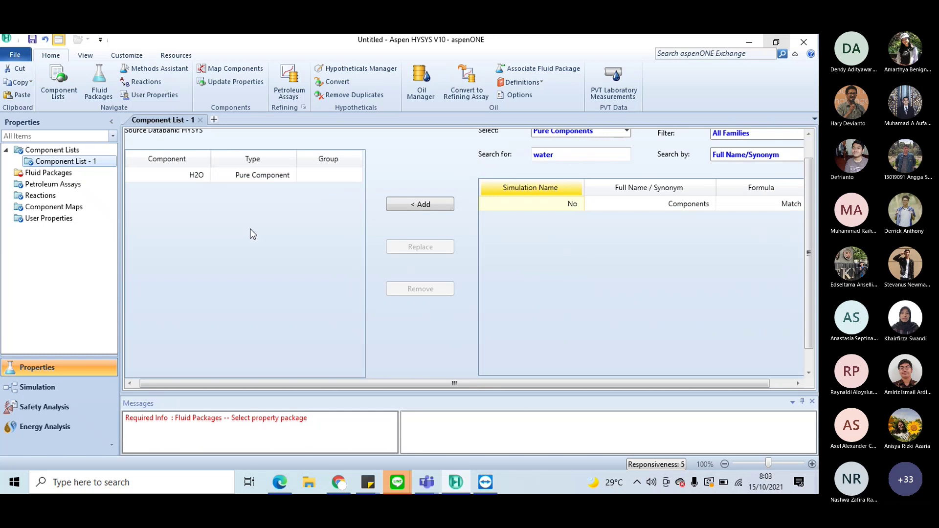
# Add a fluid package for Component List - 1 using the Peng-Robinson property package.
pyautogui.press('super+Right')
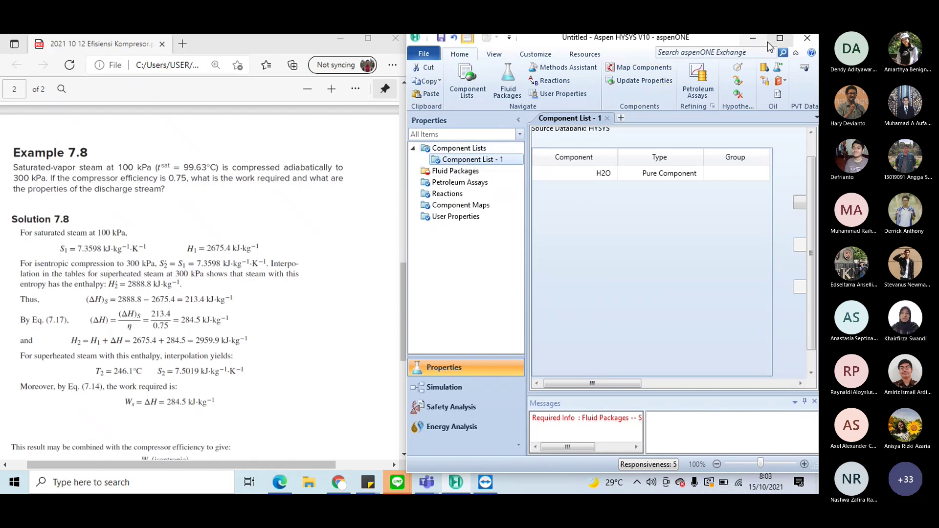
pyautogui.click(779, 37)
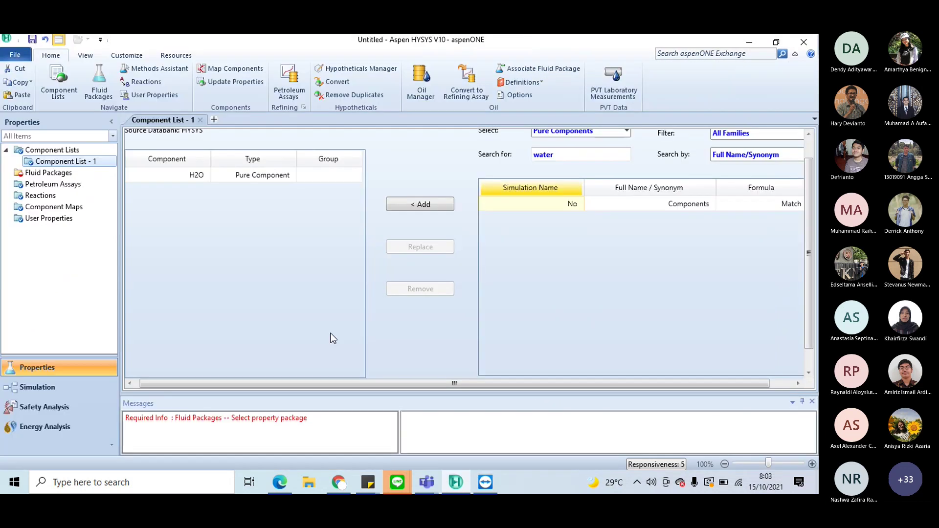
pyautogui.click(62, 173)
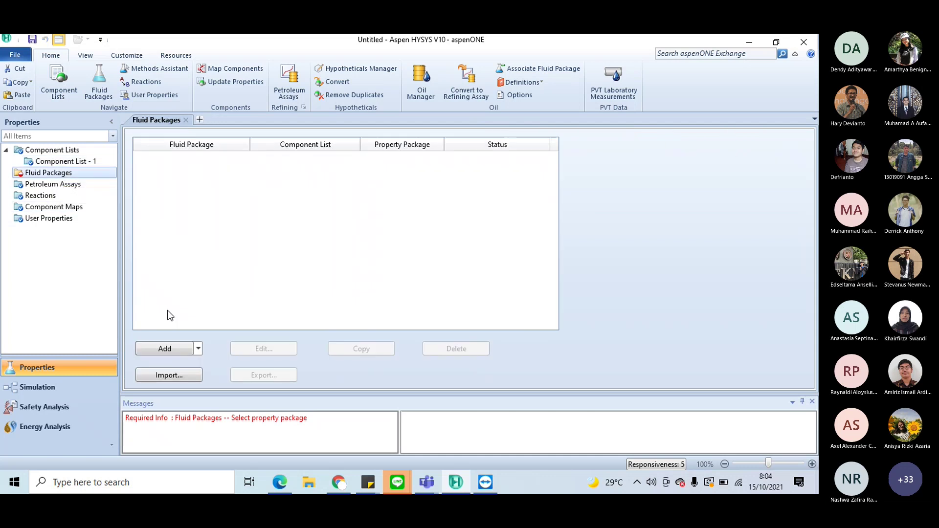
pyautogui.click(171, 349)
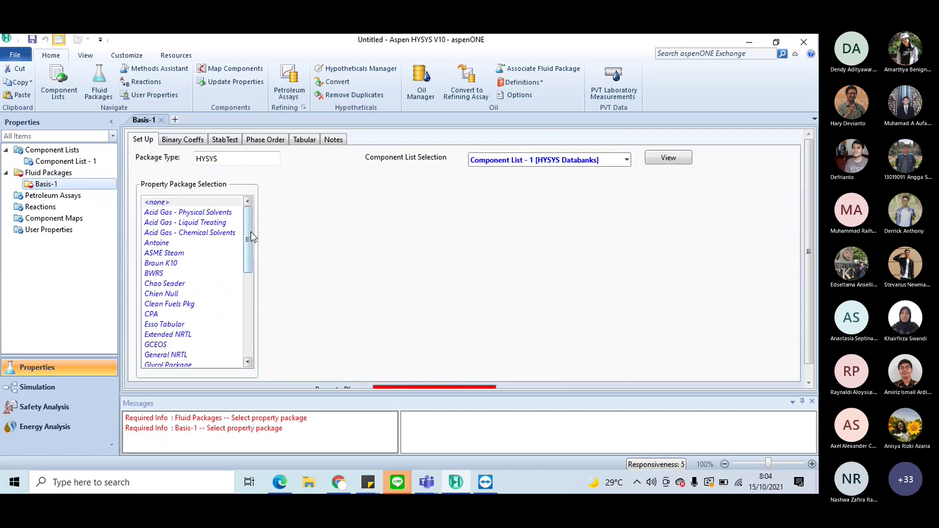
pyautogui.moveTo(251, 232)
pyautogui.mouseDown()
pyautogui.moveTo(249, 256)
pyautogui.moveTo(249, 235)
pyautogui.mouseUp()
pyautogui.moveTo(249, 236); pyautogui.dragTo(252, 295)
pyautogui.click(190, 314)
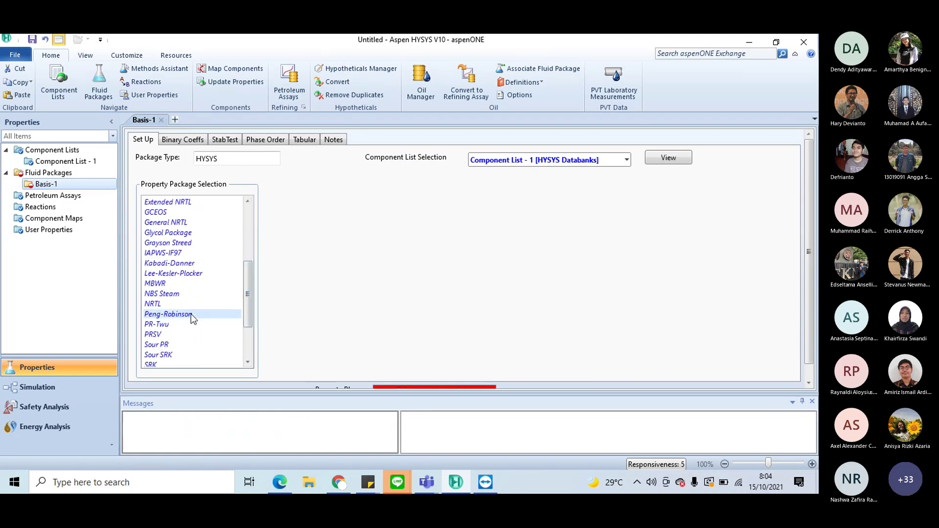
pyautogui.moveTo(812, 208); pyautogui.dragTo(808, 238)
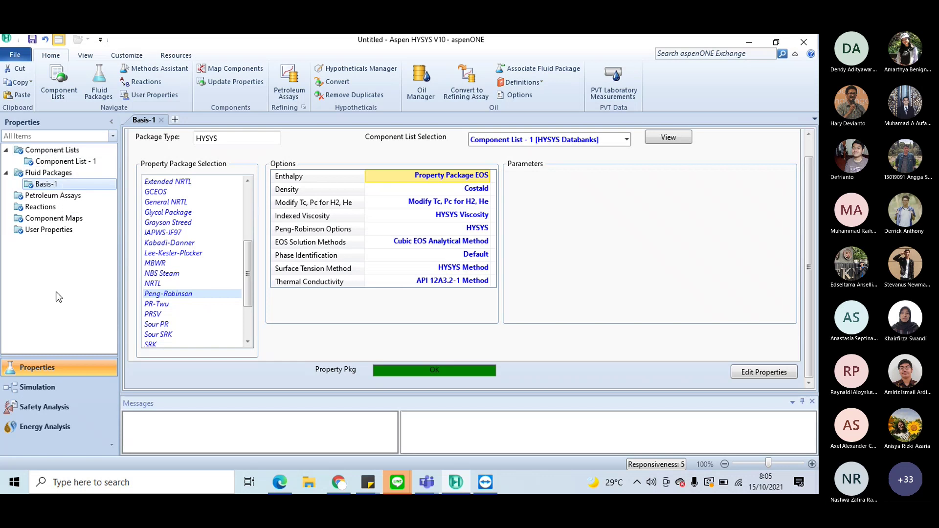
# Enter the simulation environment and close the Model Palette that covers the flowsheet.
pyautogui.click(67, 390)
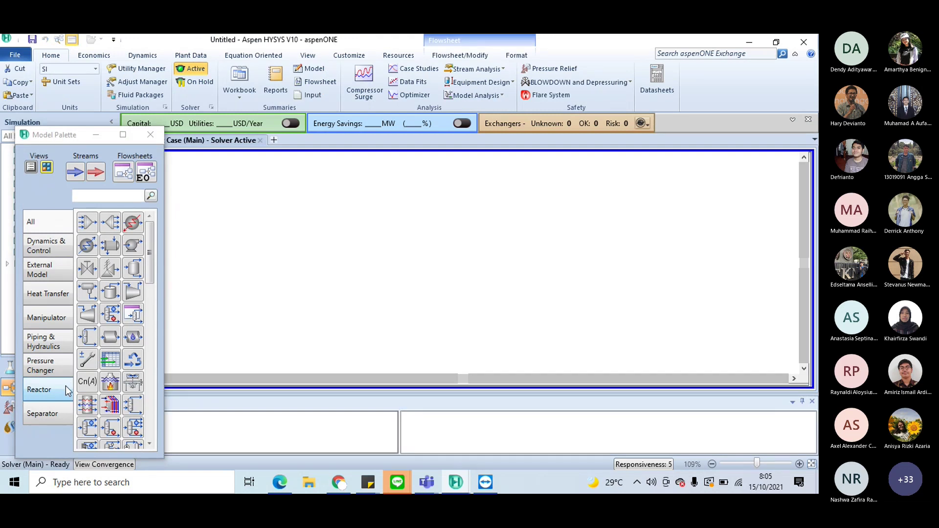
pyautogui.moveTo(74, 137); pyautogui.dragTo(78, 122)
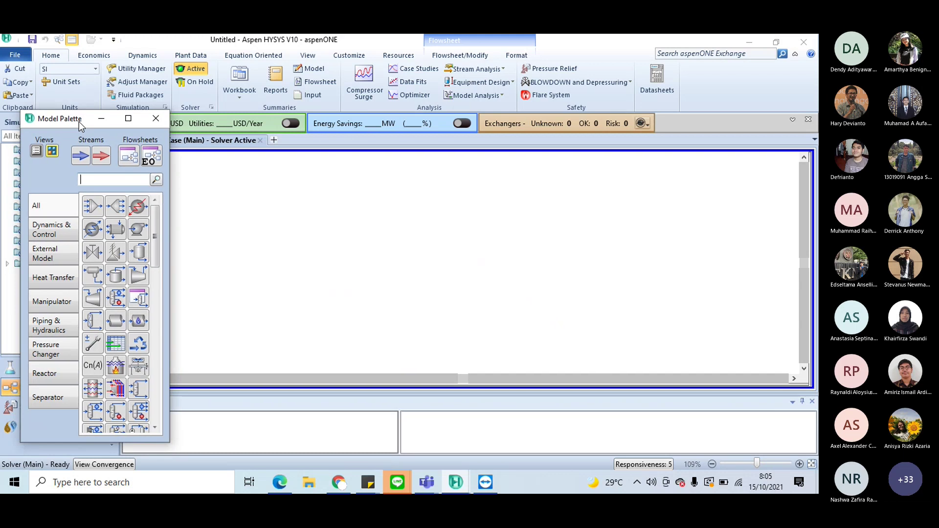
pyautogui.click(155, 118)
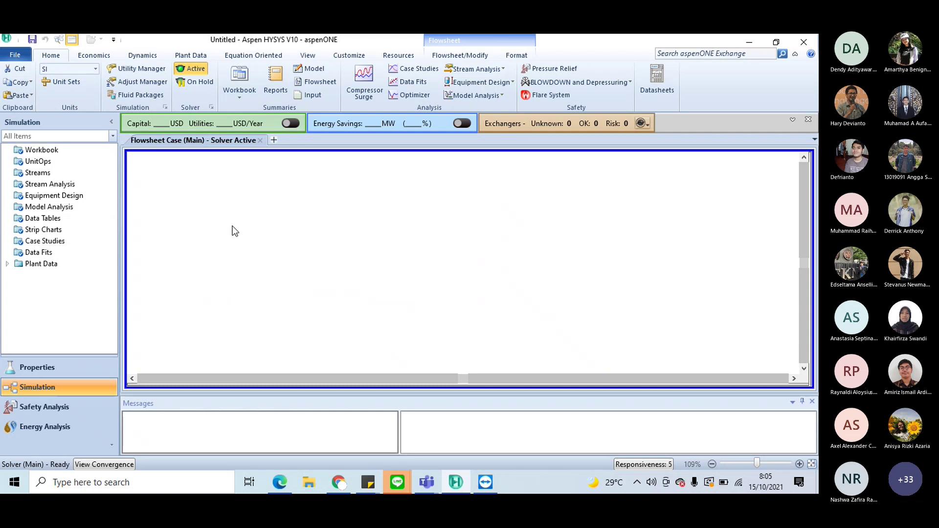
# Show the Model Palette again and reposition it over the flowsheet window.
pyautogui.click(307, 58)
pyautogui.click(151, 90)
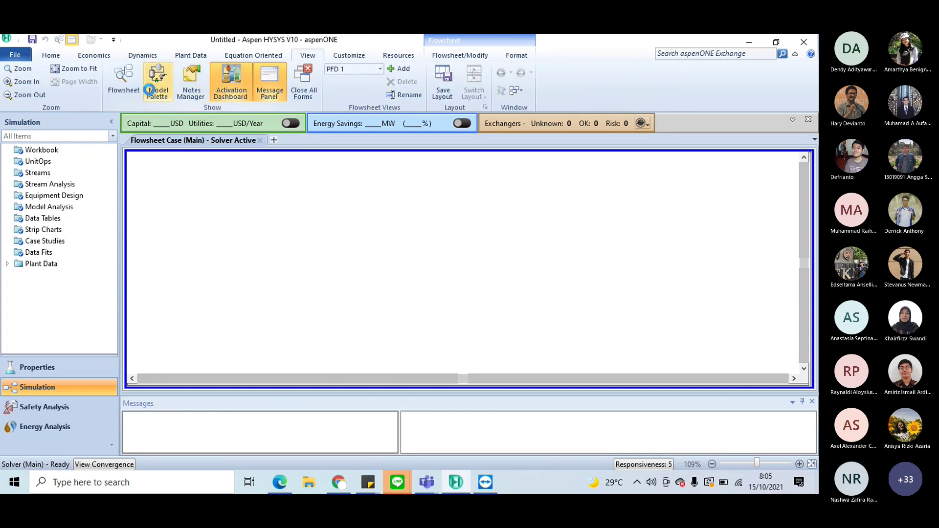
pyautogui.moveTo(78, 123); pyautogui.dragTo(75, 111)
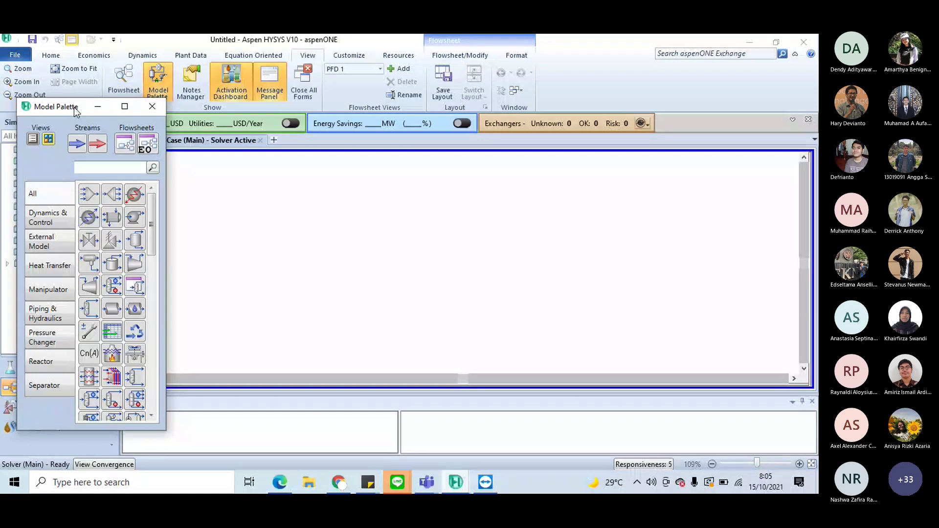
pyautogui.press('super+Right')
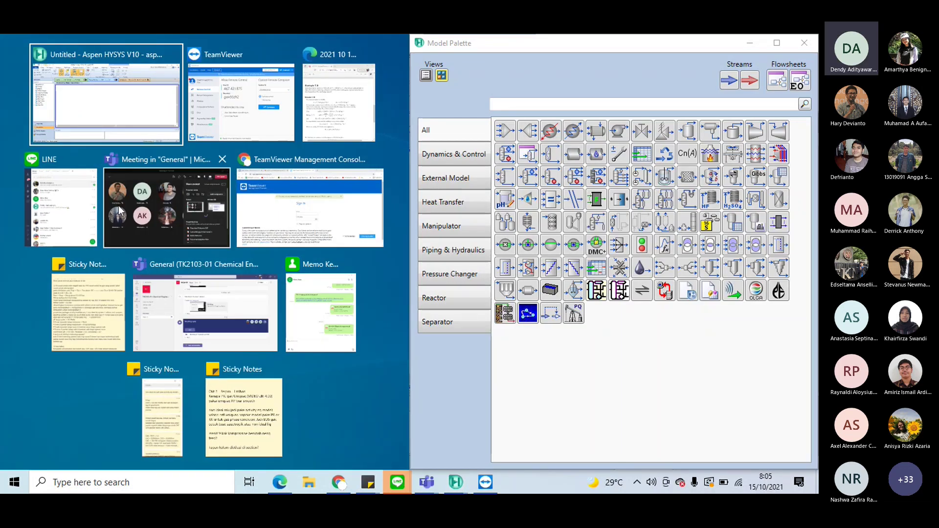
pyautogui.click(313, 110)
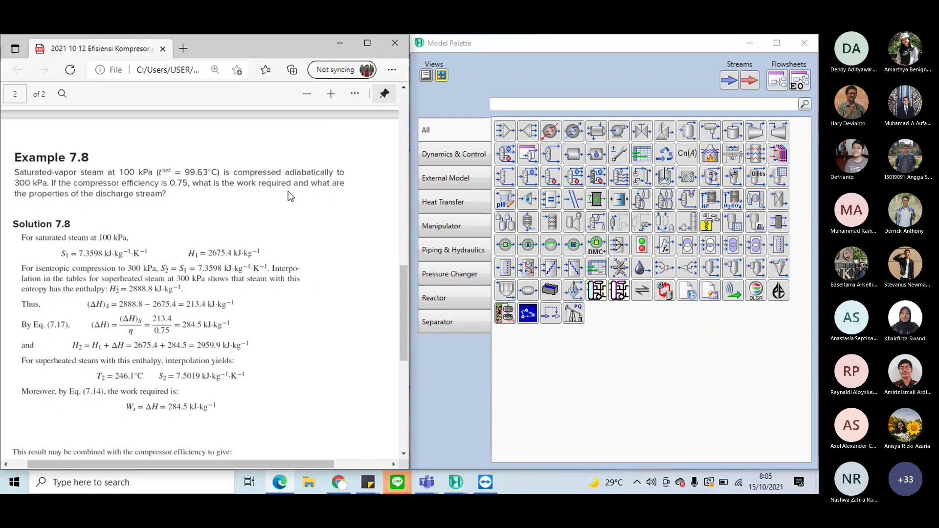
pyautogui.moveTo(664, 45); pyautogui.dragTo(565, 80)
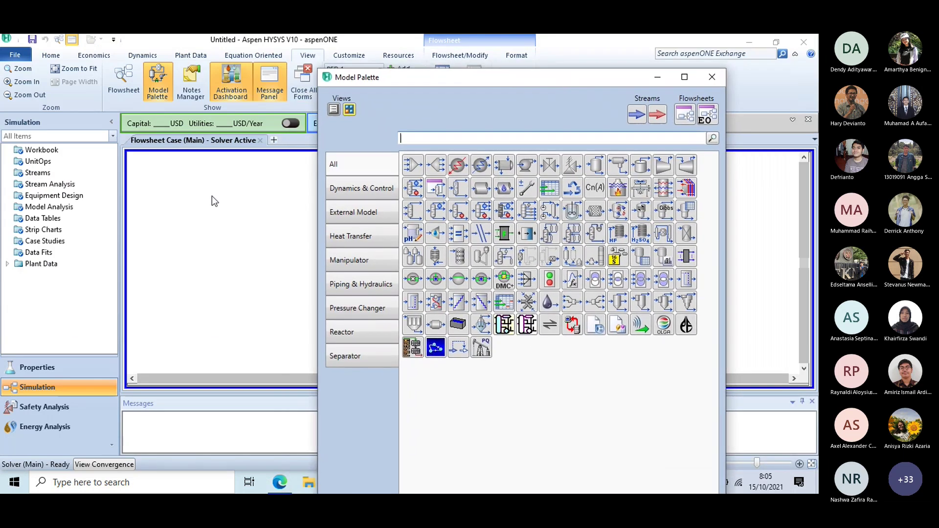
# Resize the Model Palette to five columns of unit operations and move it aside so the flowsheet stays accessible.
pyautogui.click(219, 225)
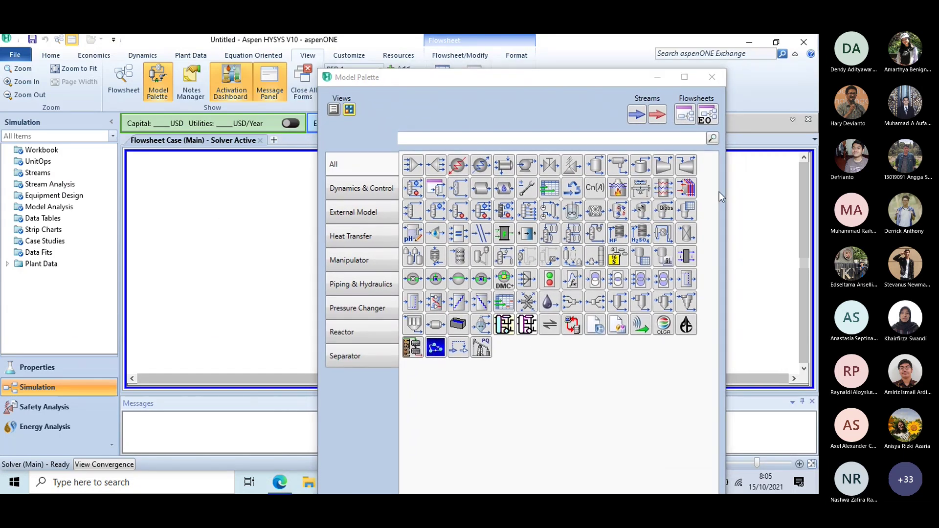
pyautogui.moveTo(726, 193); pyautogui.dragTo(511, 192)
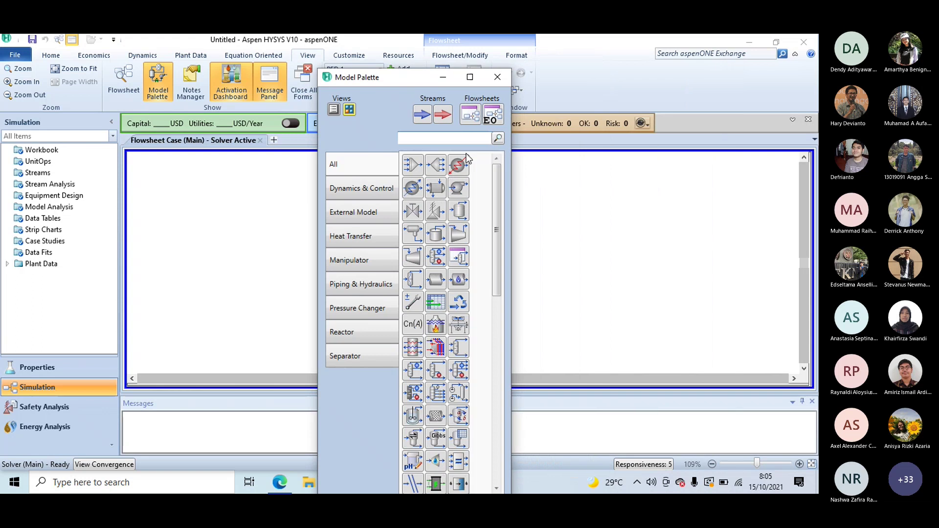
pyautogui.moveTo(401, 78); pyautogui.dragTo(95, 61)
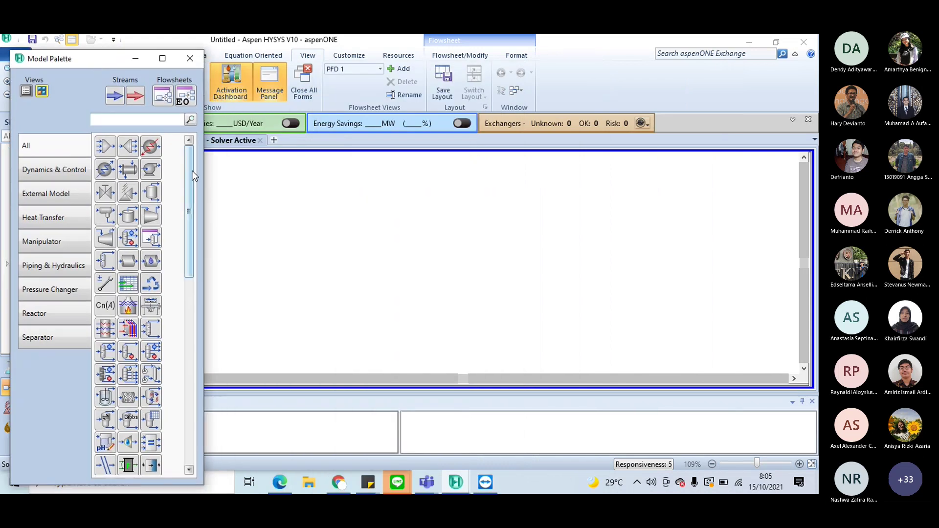
pyautogui.moveTo(194, 175)
pyautogui.mouseDown()
pyautogui.moveTo(193, 187)
pyautogui.moveTo(190, 169)
pyautogui.mouseUp()
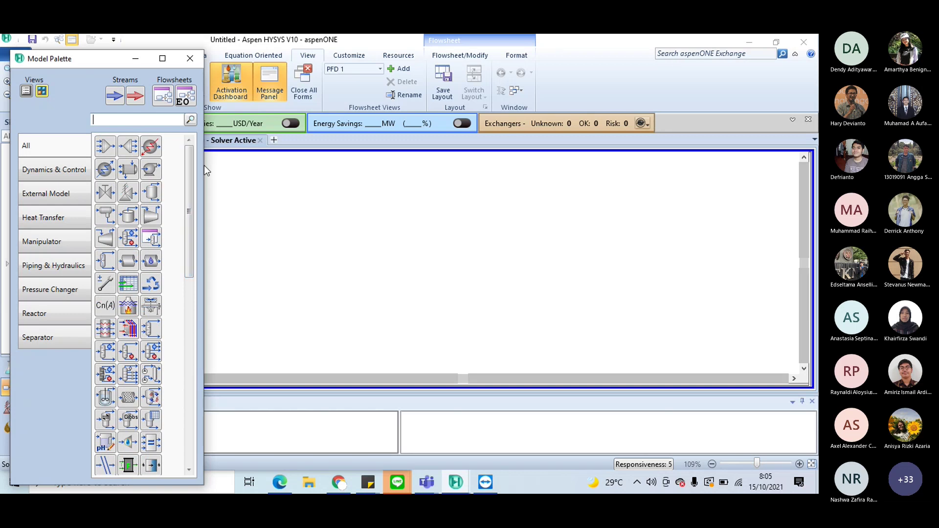
pyautogui.moveTo(207, 167); pyautogui.dragTo(231, 167)
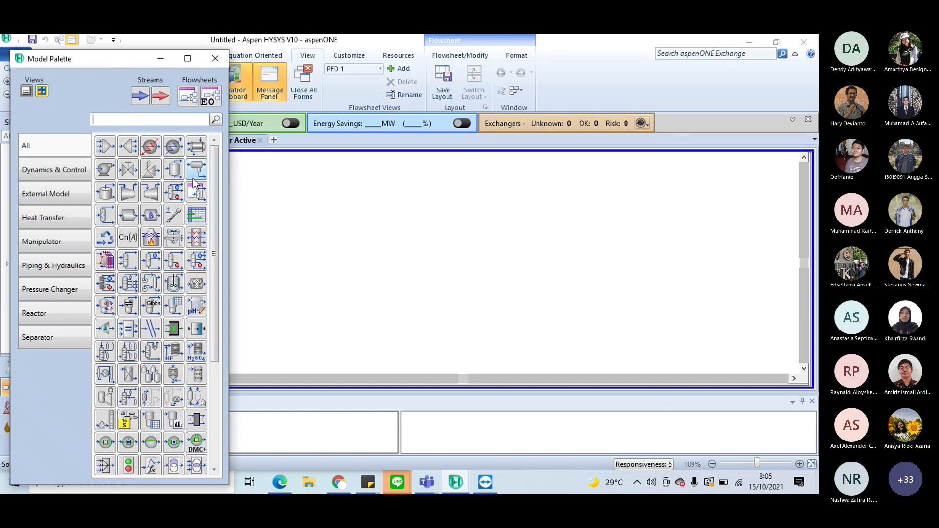
# Place a compressor on the flowsheet and reposition it near the middle, leaving room for streams on both sides.
pyautogui.moveTo(132, 192); pyautogui.dragTo(252, 243)
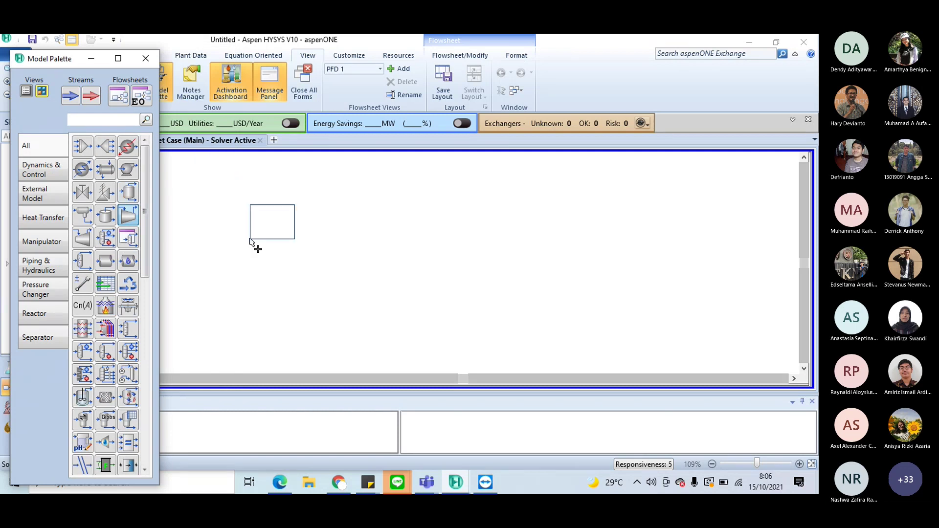
pyautogui.moveTo(251, 242); pyautogui.dragTo(250, 243)
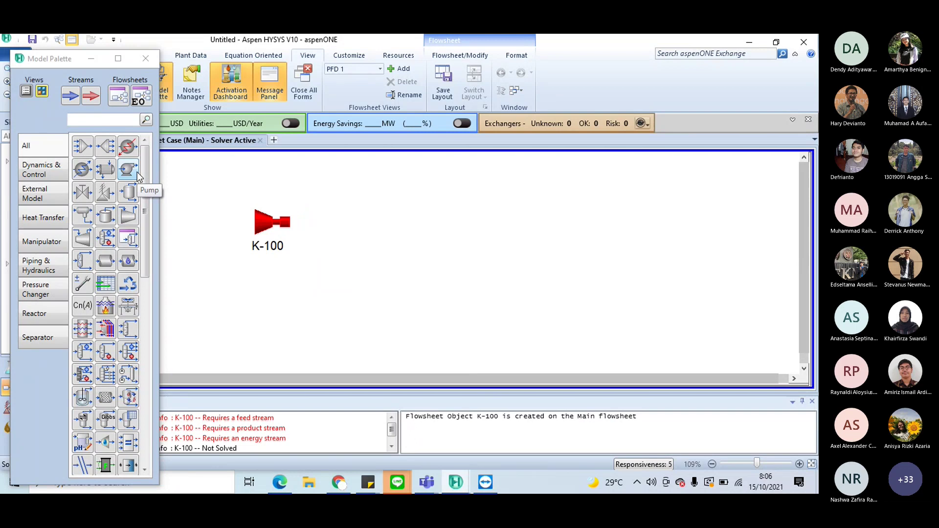
pyautogui.click(274, 220)
pyautogui.moveTo(274, 224); pyautogui.dragTo(472, 242)
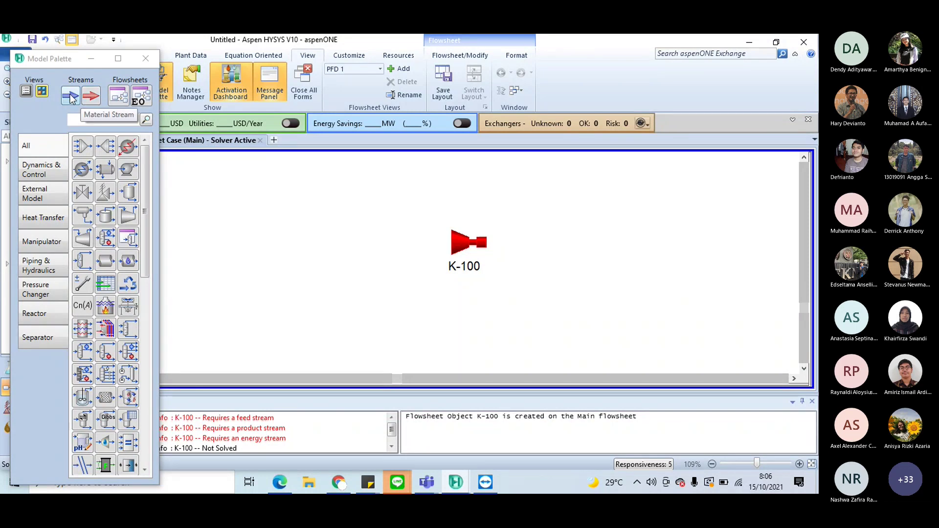
# Add one material stream before the compressor's inlet and another after its outlet on the flowsheet.
pyautogui.click(70, 96)
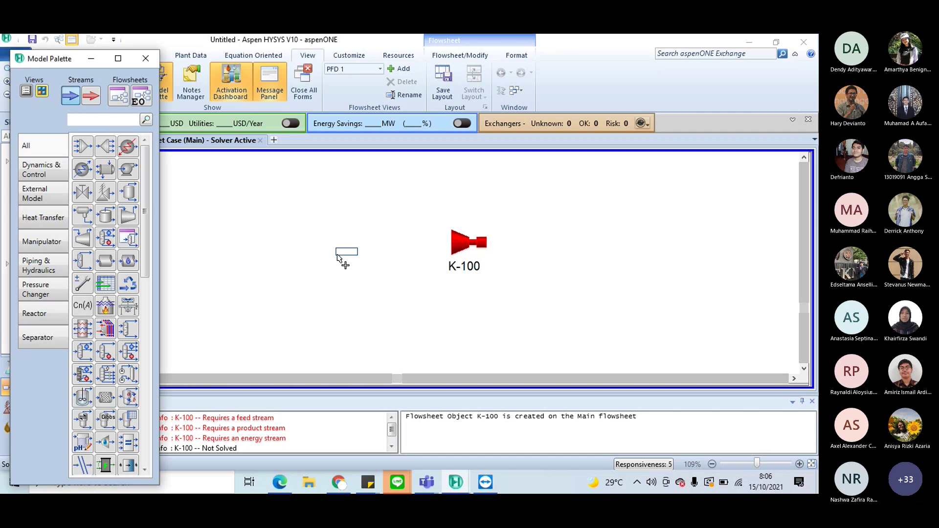
pyautogui.click(374, 247)
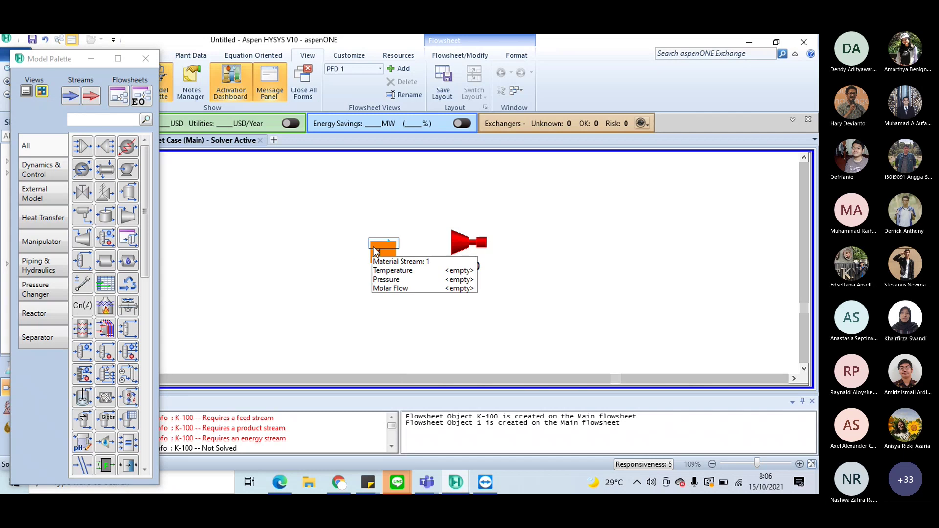
pyautogui.click(72, 96)
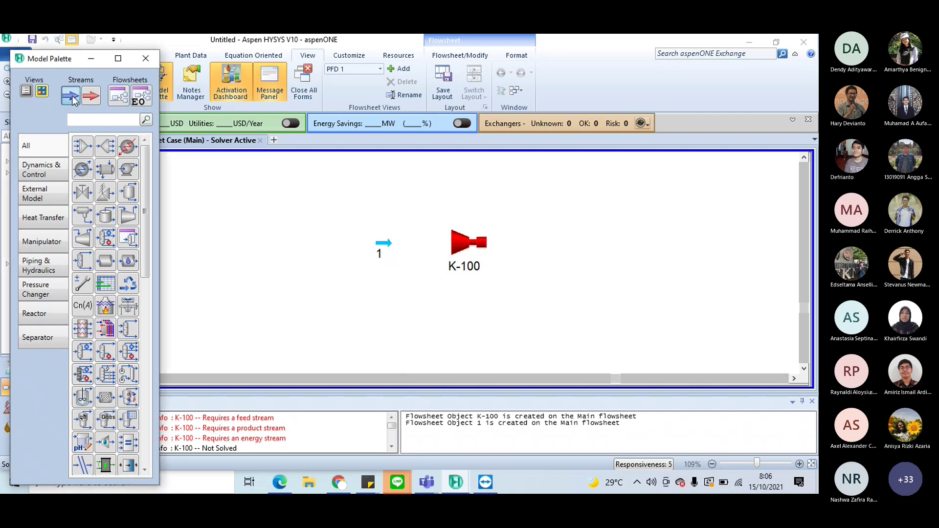
pyautogui.click(549, 249)
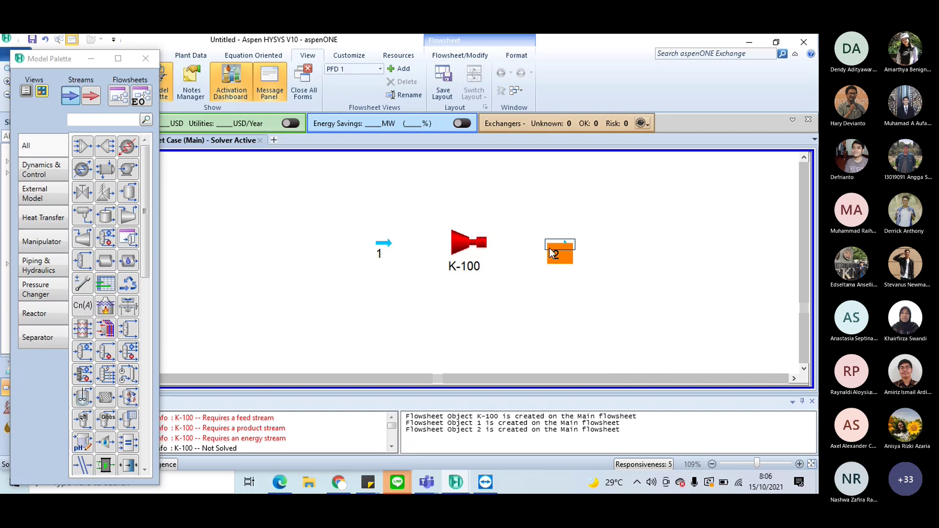
pyautogui.doubleClick(380, 249)
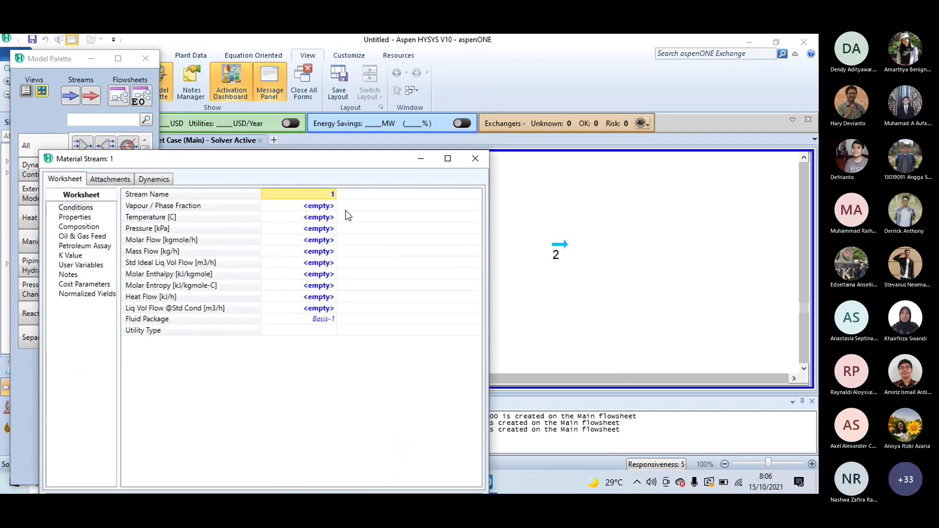
pyautogui.click(472, 159)
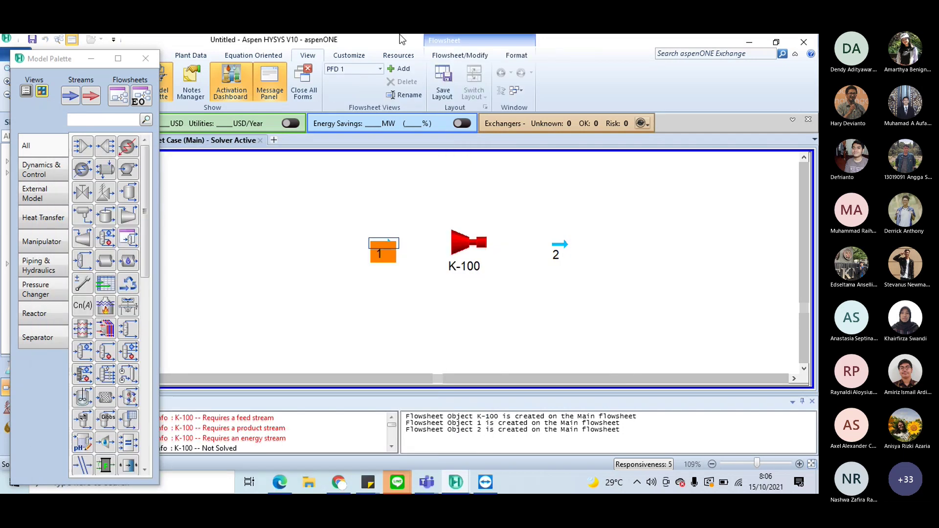
# Arrange the simulation window side by side with the PDF showing Example 7.8.
pyautogui.moveTo(402, 39); pyautogui.dragTo(492, 91)
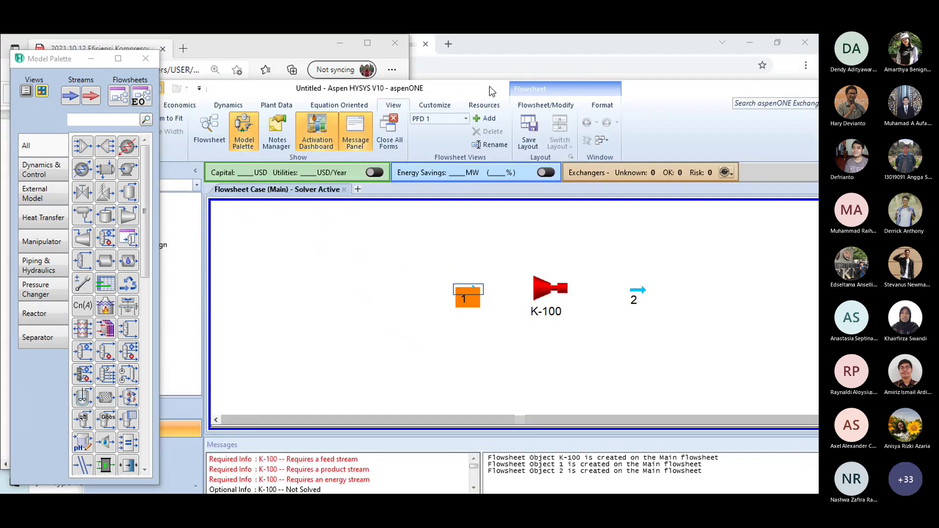
pyautogui.press('super+Right')
pyautogui.click(130, 81)
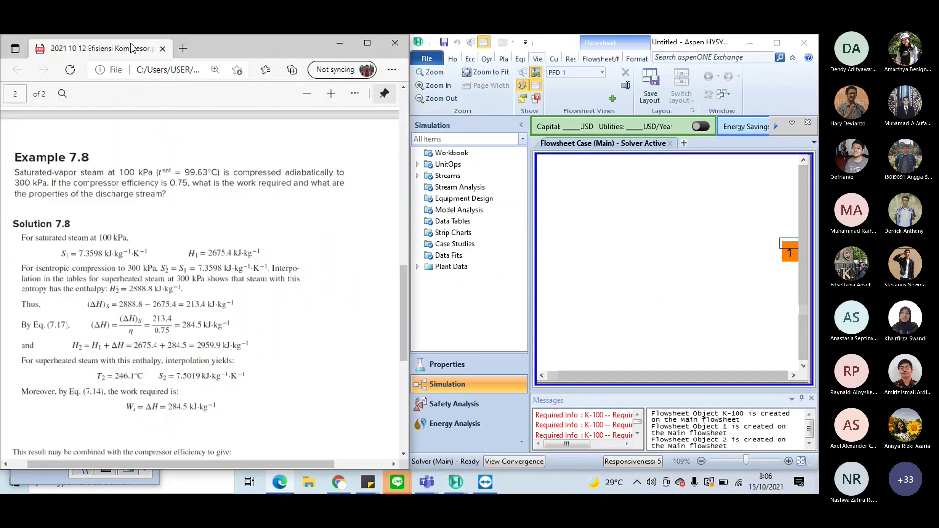
# Show the Model Palette again and move it next to the flowsheet so that it does not cover the Example 7.8 text.
pyautogui.click(559, 238)
pyautogui.press('F4')
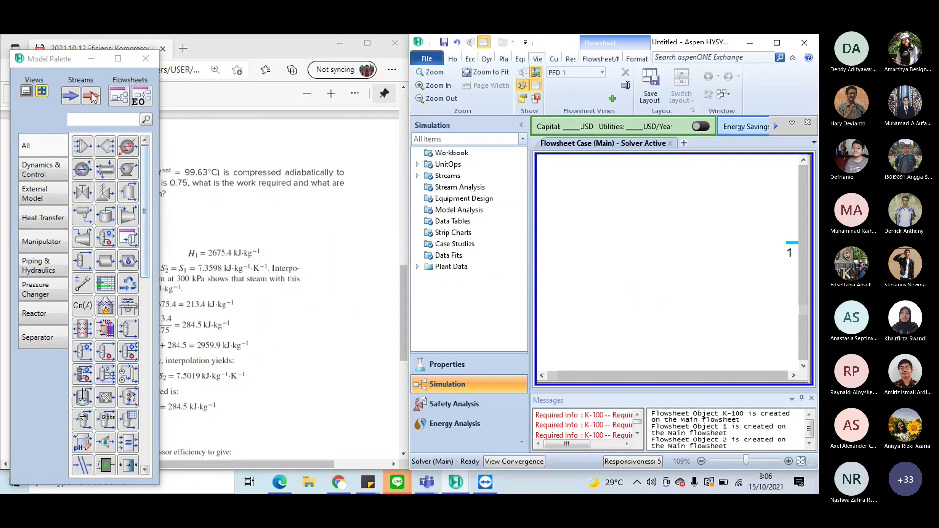
pyautogui.moveTo(59, 59); pyautogui.dragTo(432, 59)
pyautogui.press('Right')
pyautogui.press('Right')
pyautogui.press('Right')
pyautogui.press('Right')
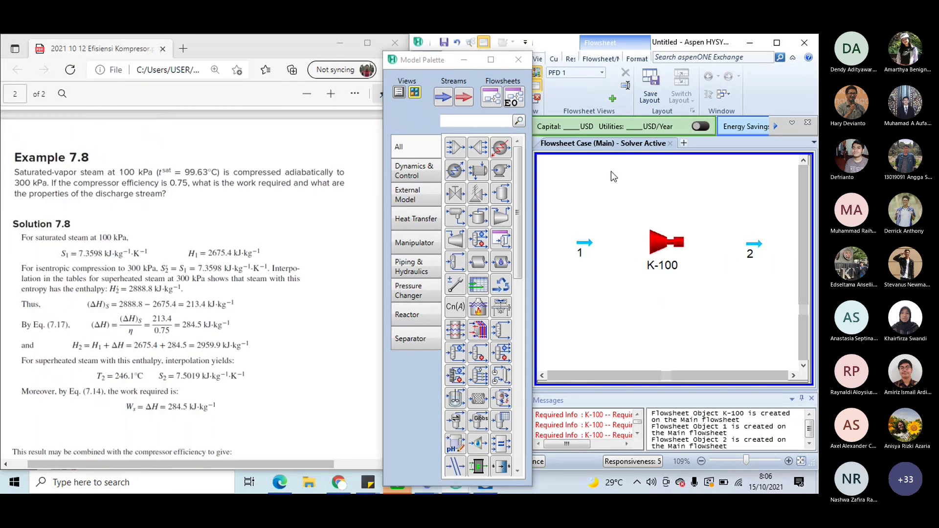
pyautogui.press('Right')
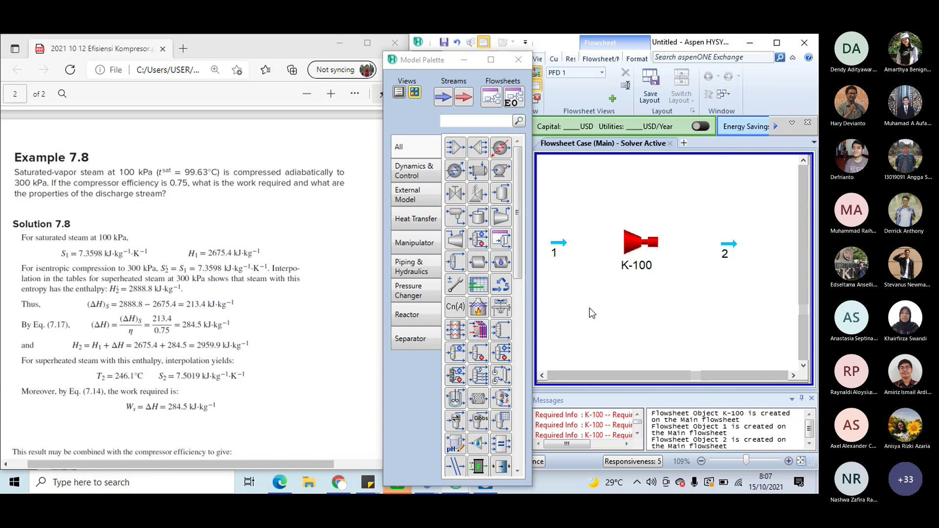
pyautogui.doubleClick(558, 245)
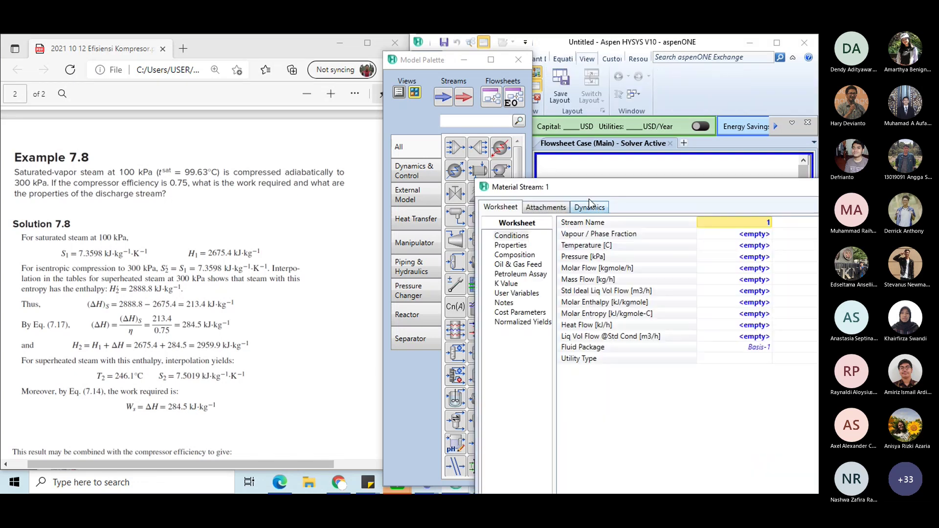
pyautogui.moveTo(582, 185); pyautogui.dragTo(491, 59)
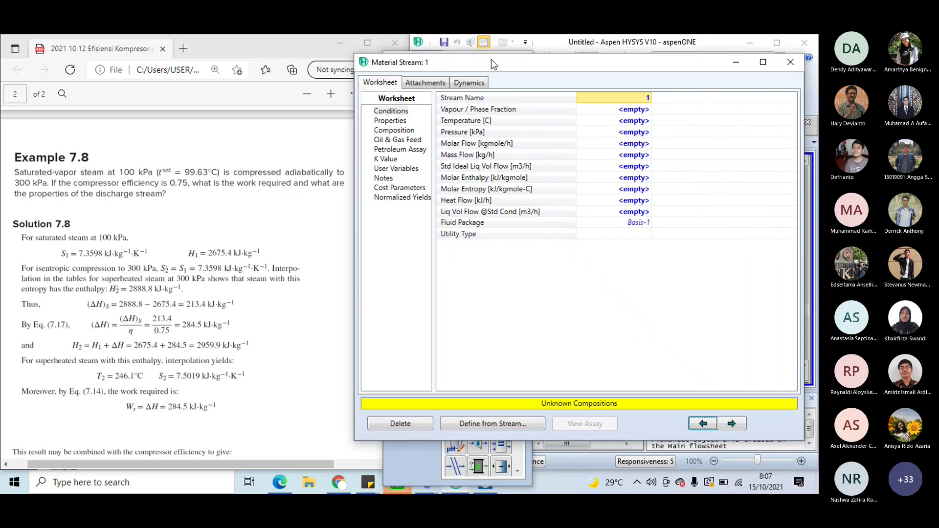
pyautogui.click(790, 63)
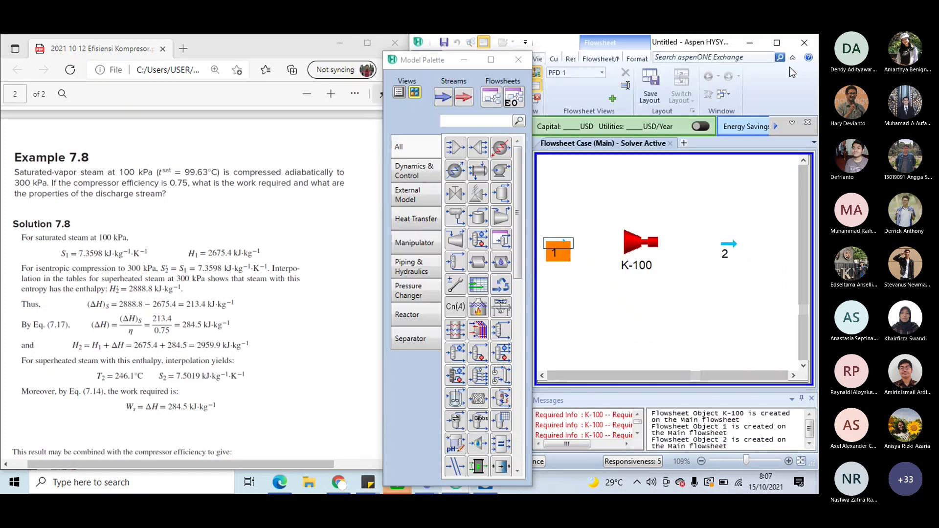
pyautogui.click(647, 307)
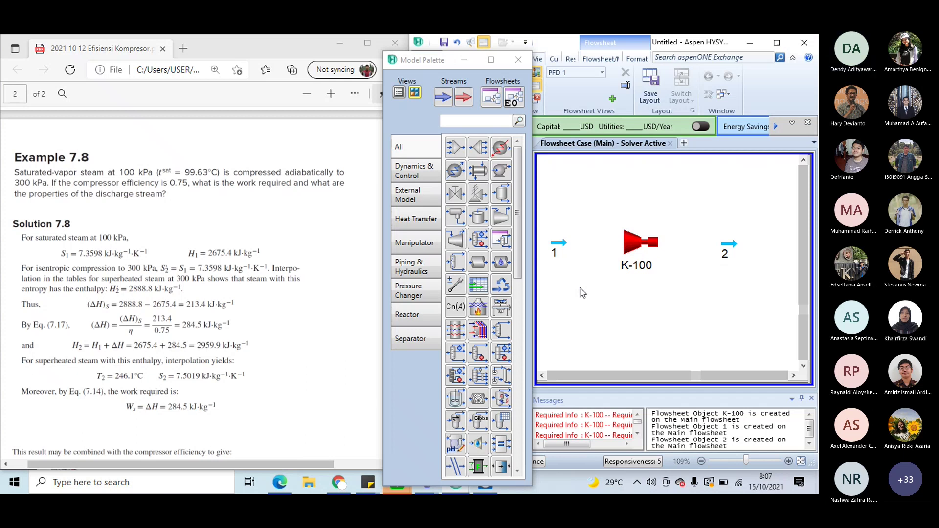
# Open the properties of material stream 1 and place its window beside the Example 7.8 text.
pyautogui.doubleClick(558, 252)
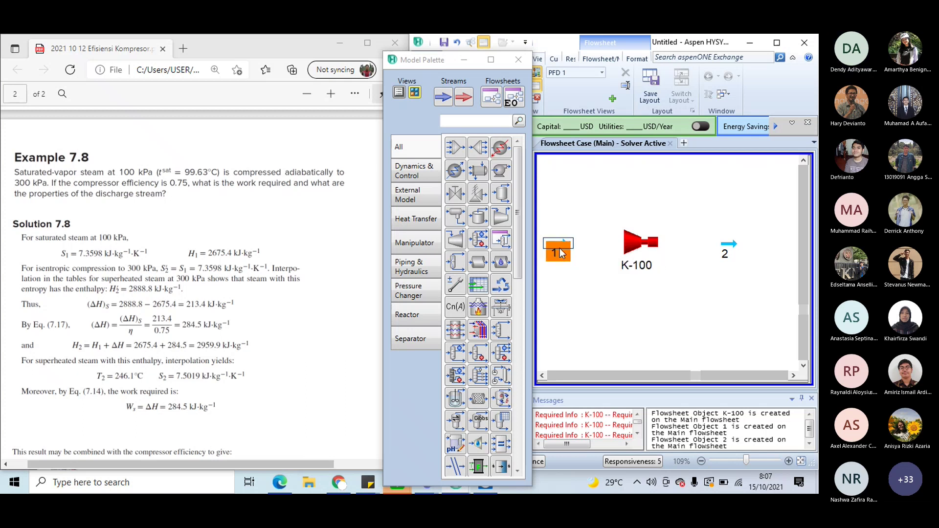
pyautogui.moveTo(613, 211); pyautogui.dragTo(467, 62)
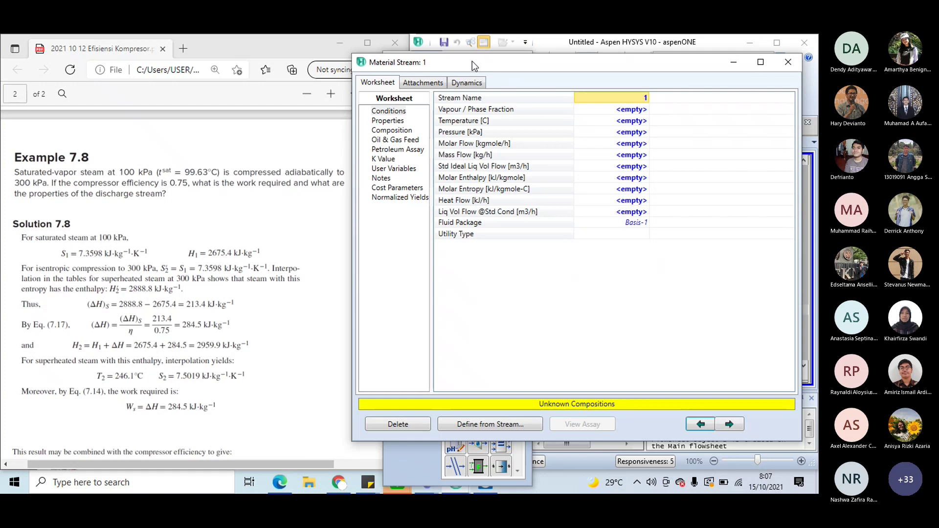
pyautogui.moveTo(472, 61); pyautogui.dragTo(471, 49)
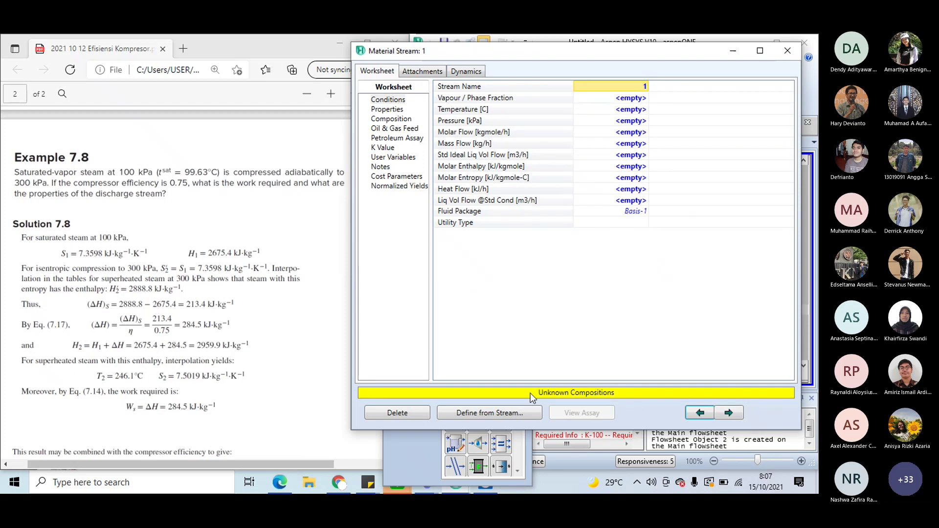
pyautogui.moveTo(567, 59); pyautogui.dragTo(579, 61)
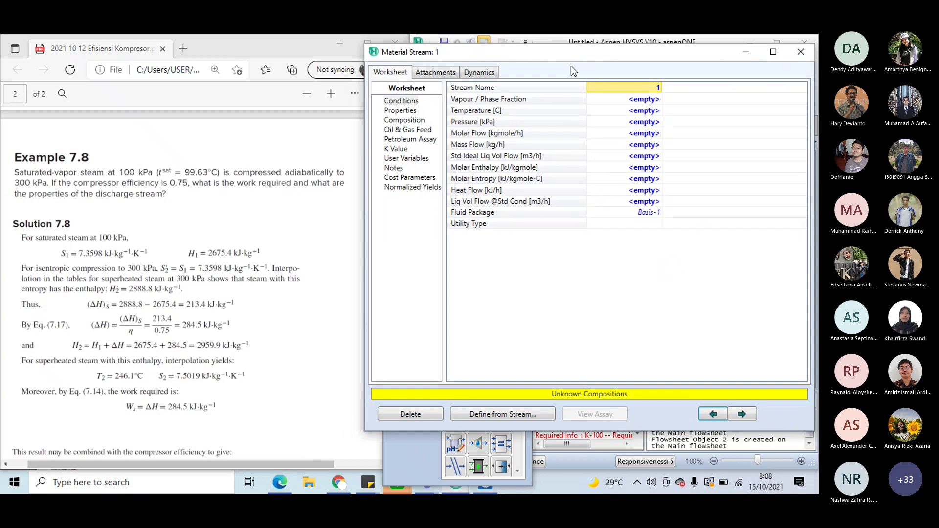
# Set the H2O mole fraction of stream 1 to 1 and accept the composition.
pyautogui.click(408, 121)
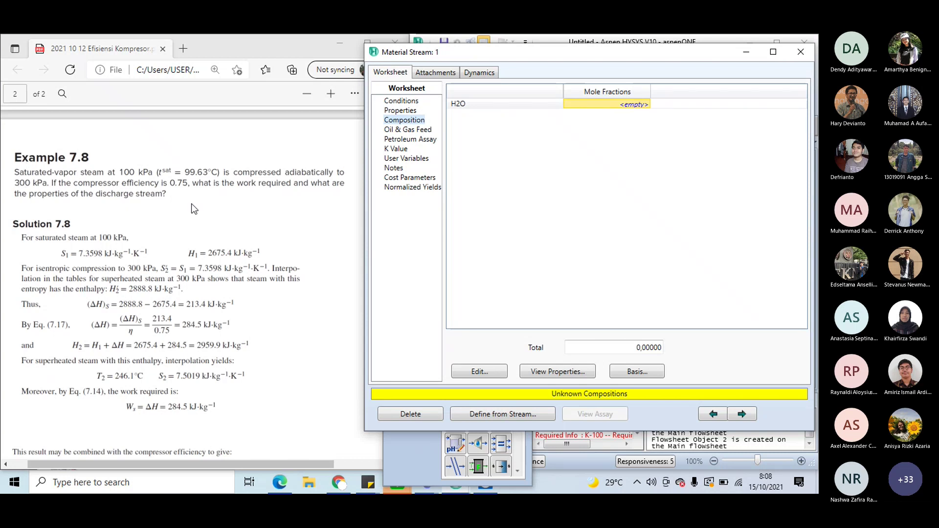
pyautogui.click(637, 105)
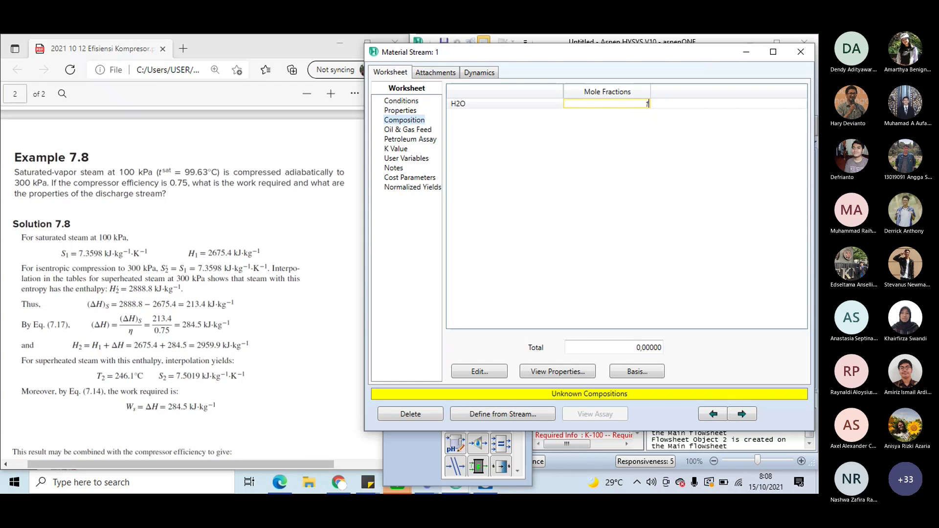
pyautogui.write('1')
pyautogui.press('Return')
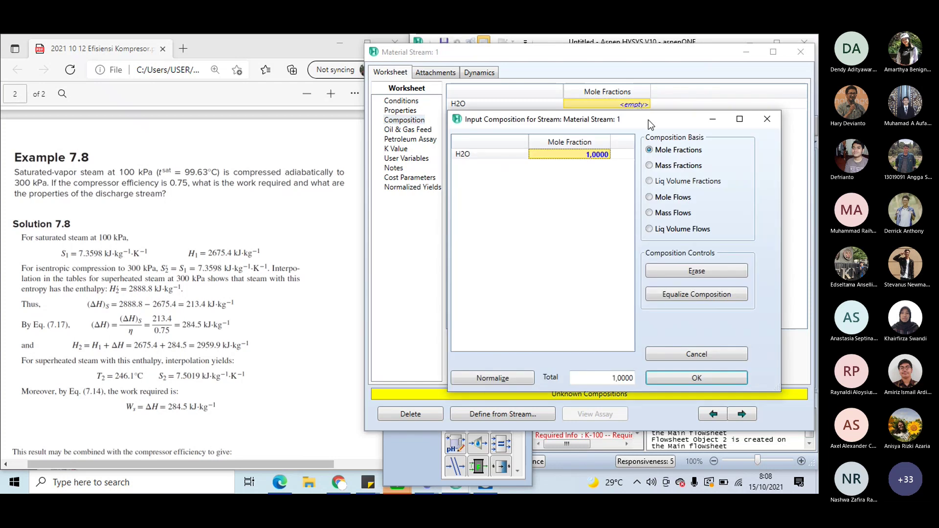
pyautogui.moveTo(648, 119); pyautogui.dragTo(628, 51)
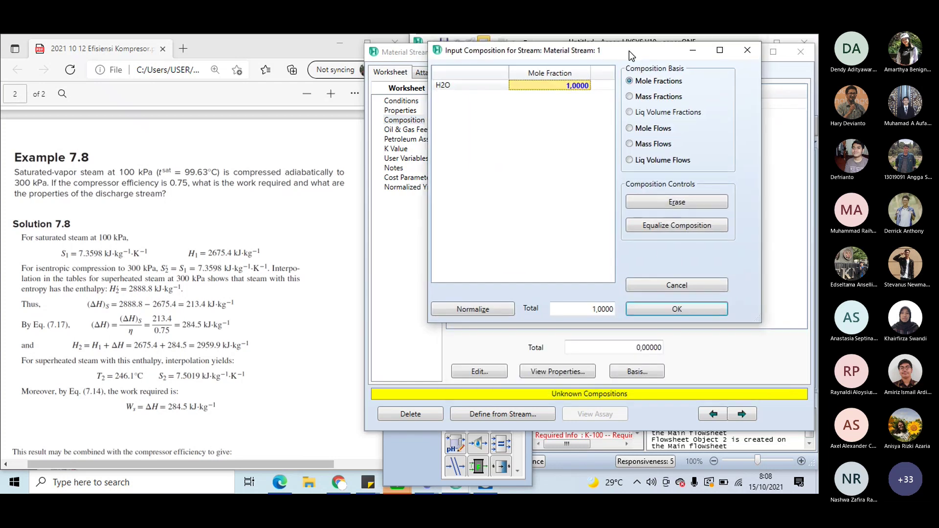
pyautogui.click(684, 311)
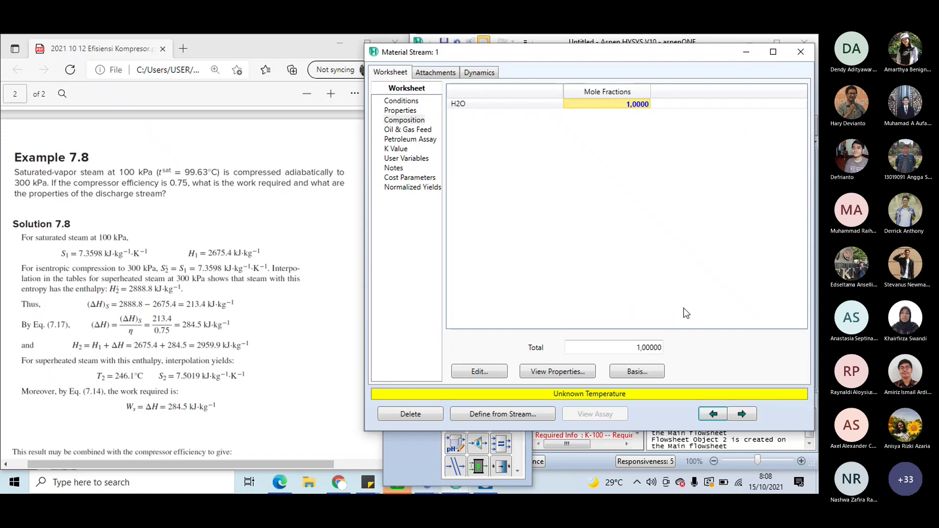
# Set the temperature of stream 1 to 99.63 C in its conditions.
pyautogui.click(412, 102)
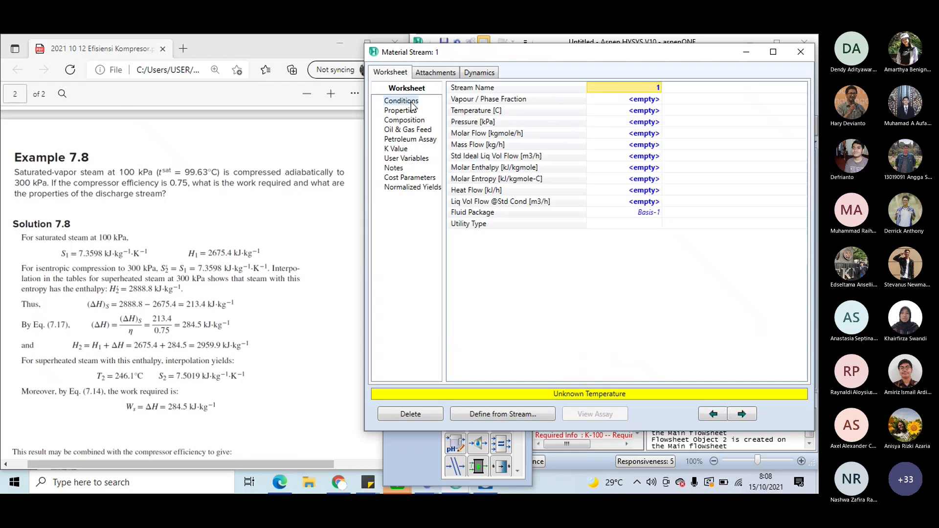
pyautogui.click(641, 112)
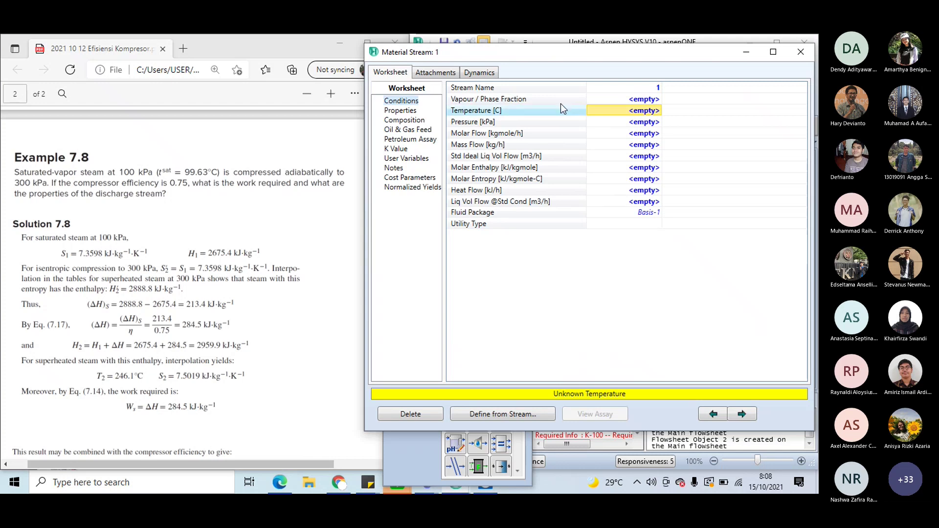
pyautogui.click(636, 110)
pyautogui.write('99')
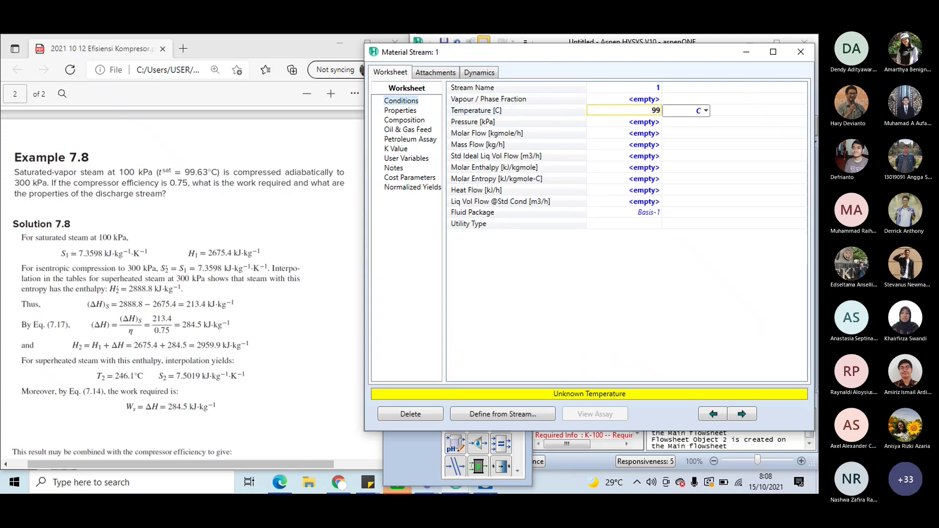
pyautogui.write('.63')
pyautogui.click(707, 111)
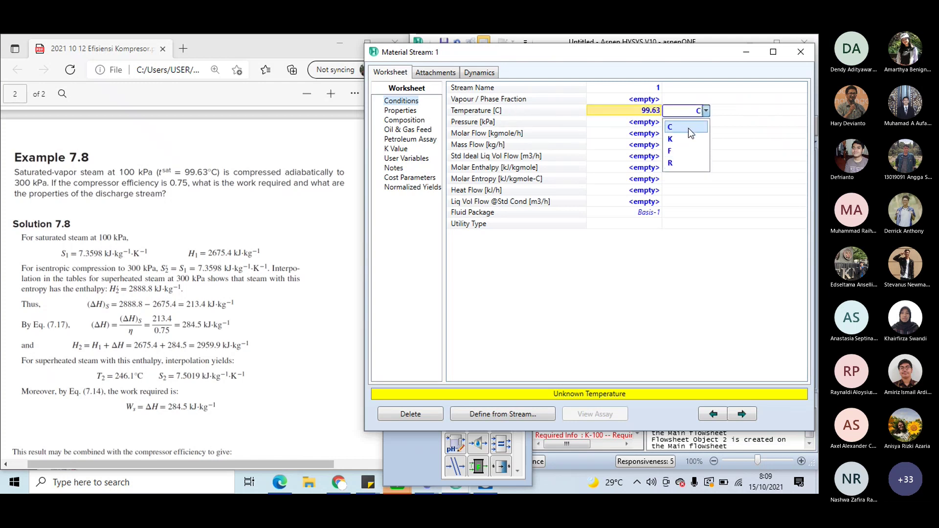
pyautogui.click(688, 128)
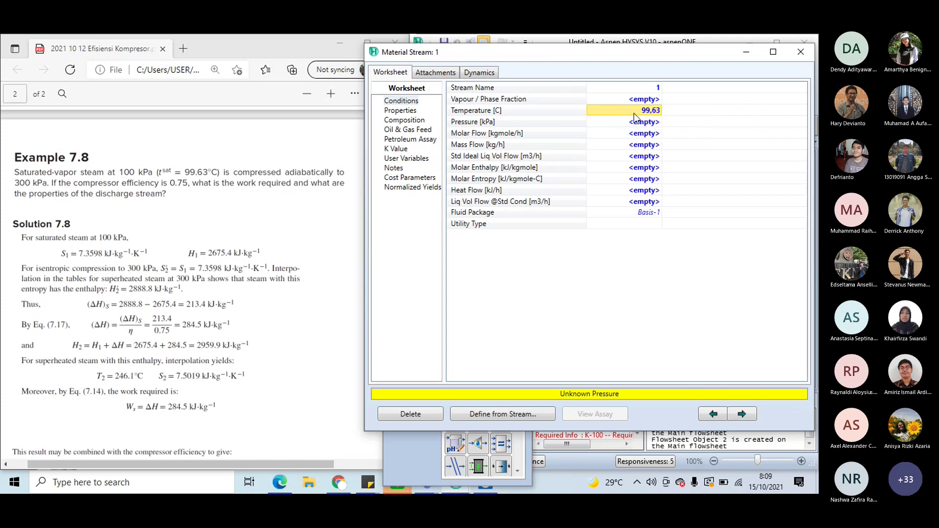
# Set the pressure of stream 1 to 100 kPa and check its vapour fraction.
pyautogui.moveTo(635, 117)
pyautogui.press('Down')
pyautogui.write('100')
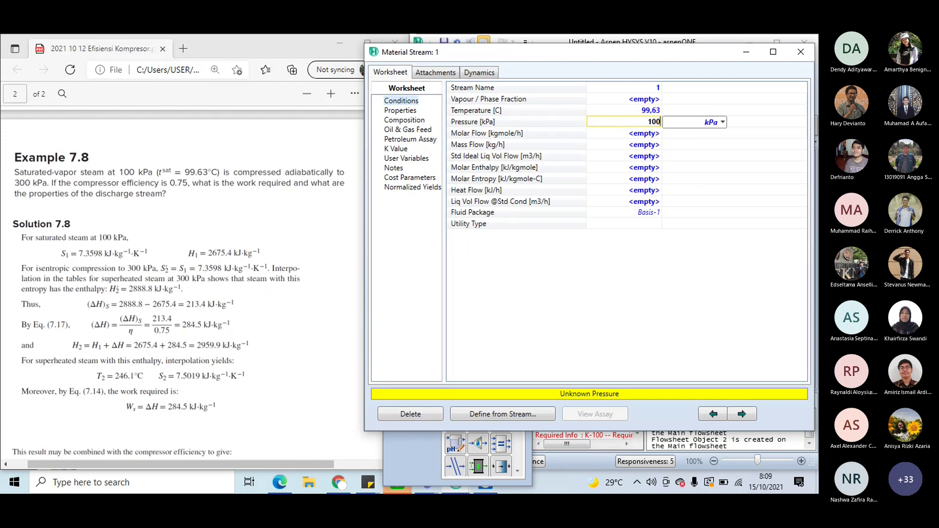
pyautogui.press('Return')
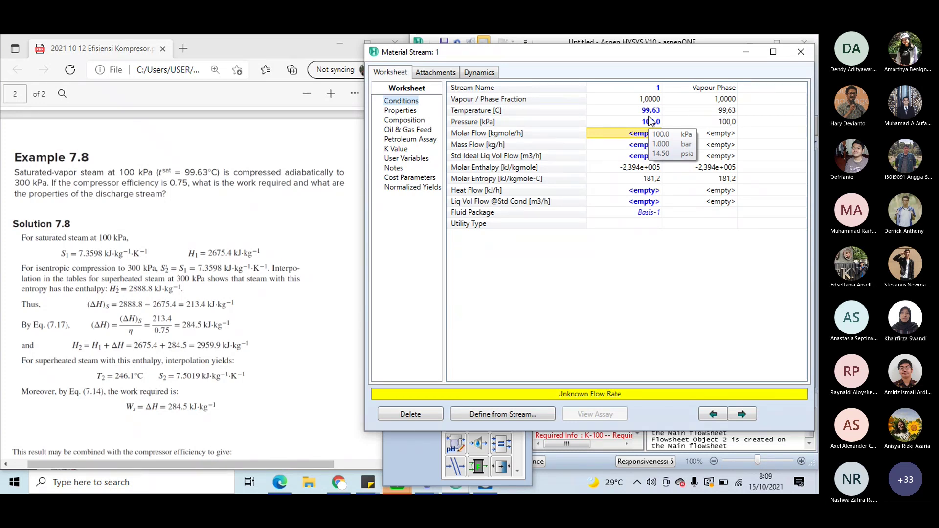
pyautogui.click(649, 103)
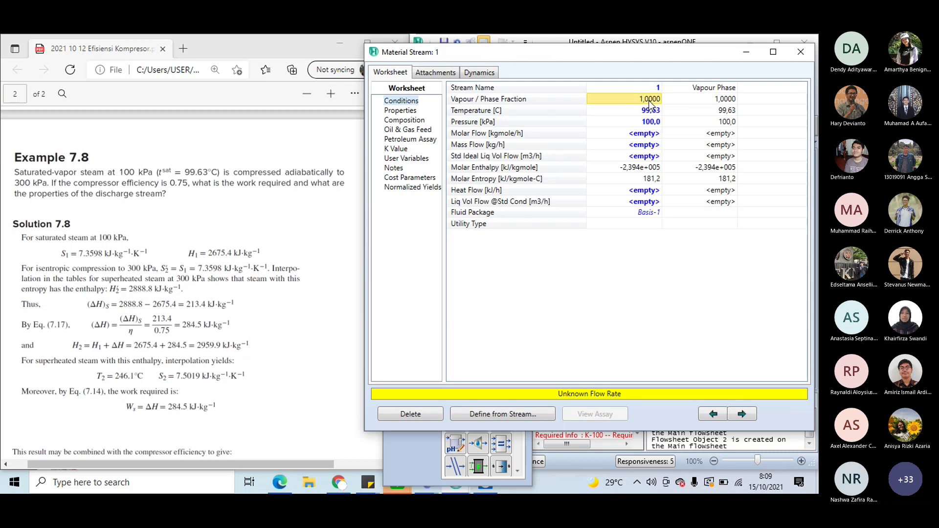
# Set the mass flow of stream 1 to 1 kg/h in its conditions.
pyautogui.click(650, 115)
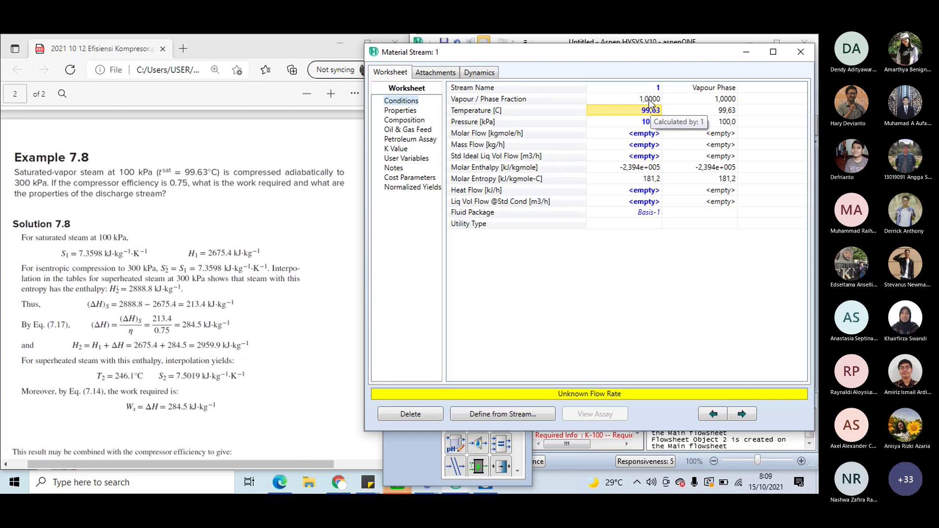
pyautogui.click(649, 99)
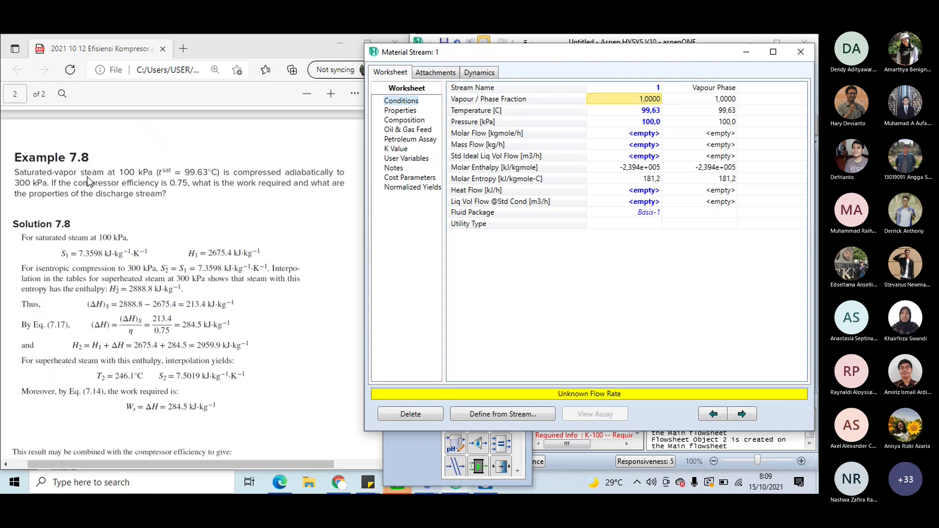
pyautogui.click(533, 167)
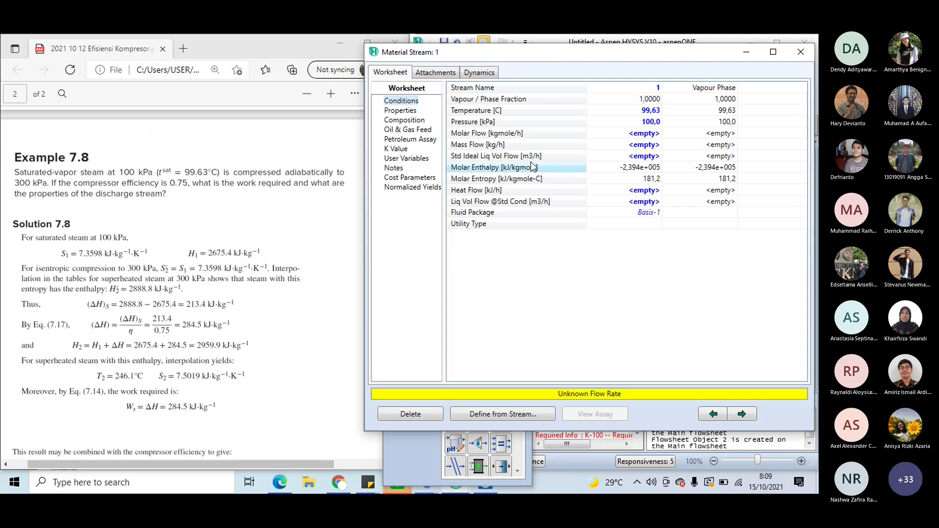
pyautogui.click(638, 146)
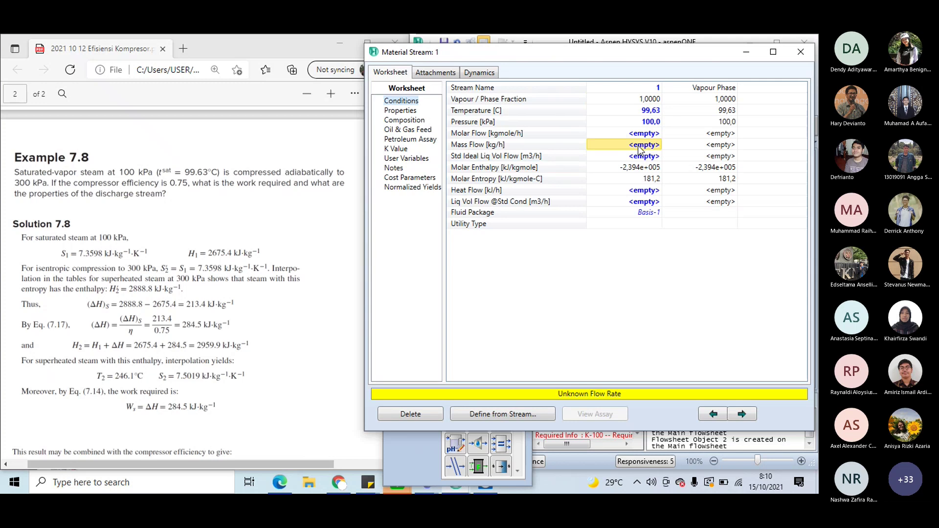
pyautogui.write('1')
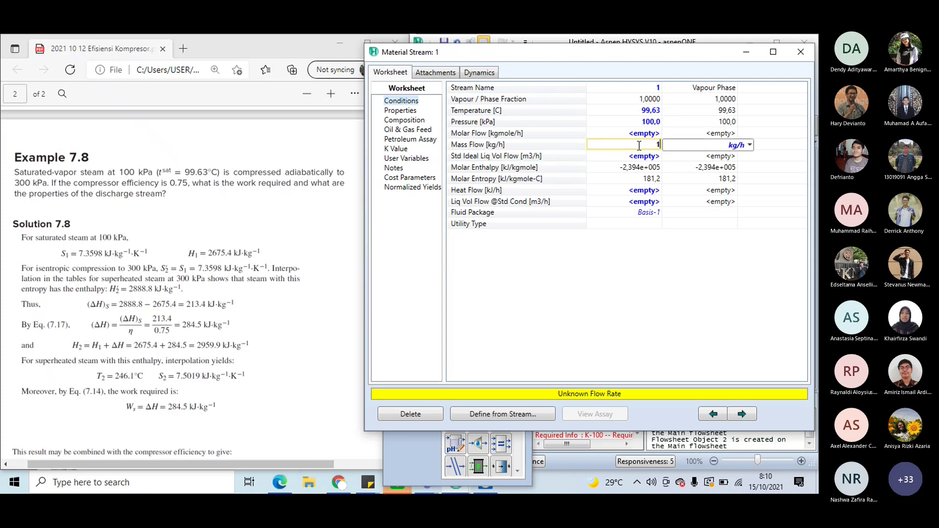
pyautogui.press('Return')
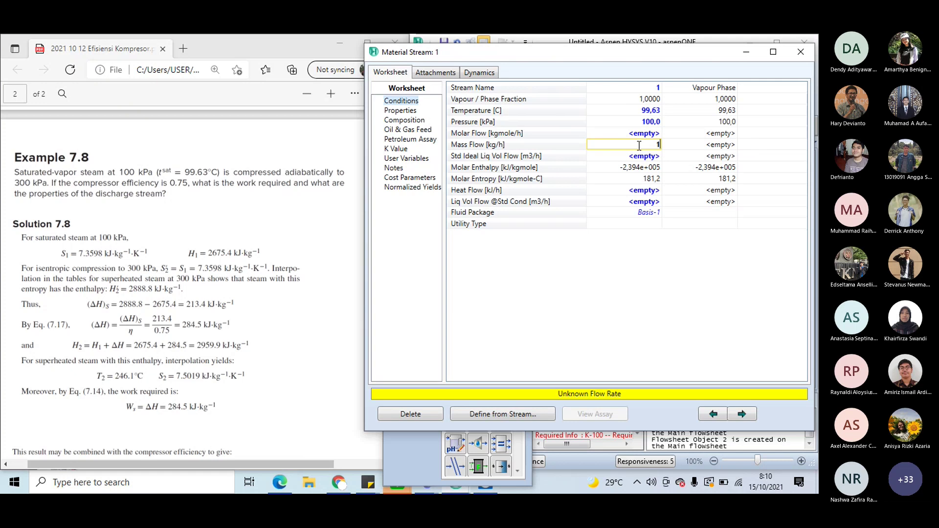
pyautogui.press('Return')
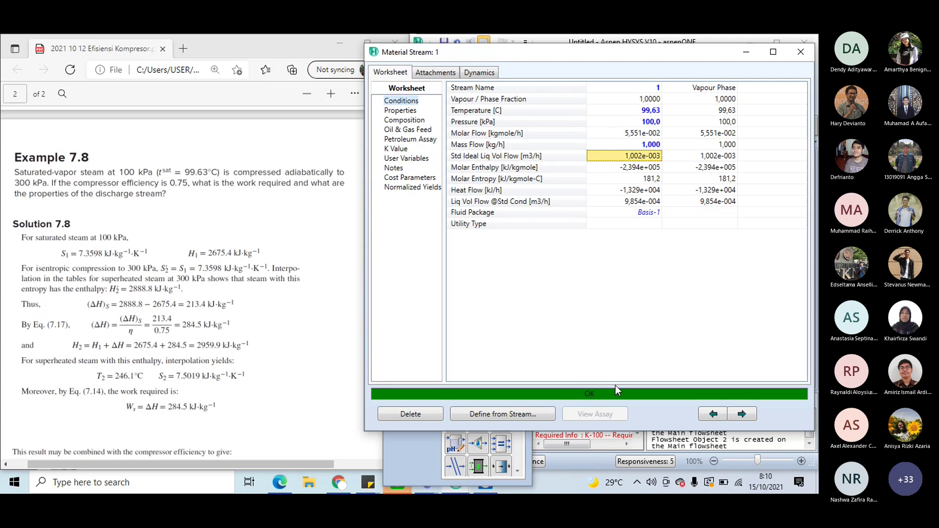
# Rename stream 1 as Input Steam and close its properties.
pyautogui.click(644, 88)
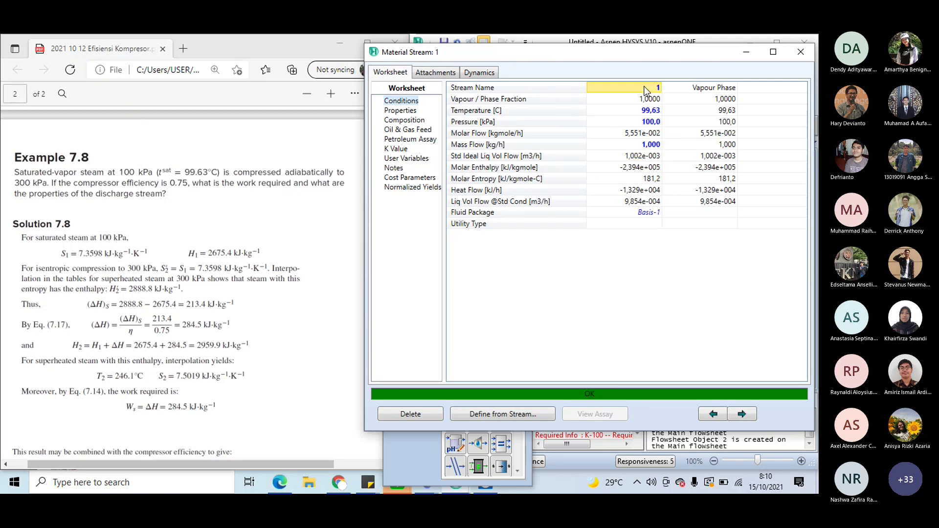
pyautogui.click(645, 88)
pyautogui.write('Input Steam')
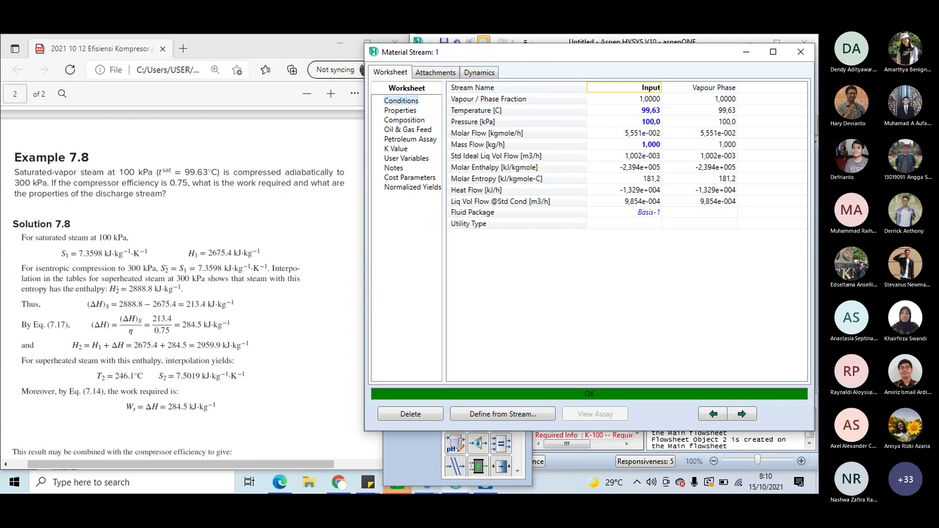
pyautogui.press('Return')
pyautogui.press('Return')
pyautogui.click(804, 53)
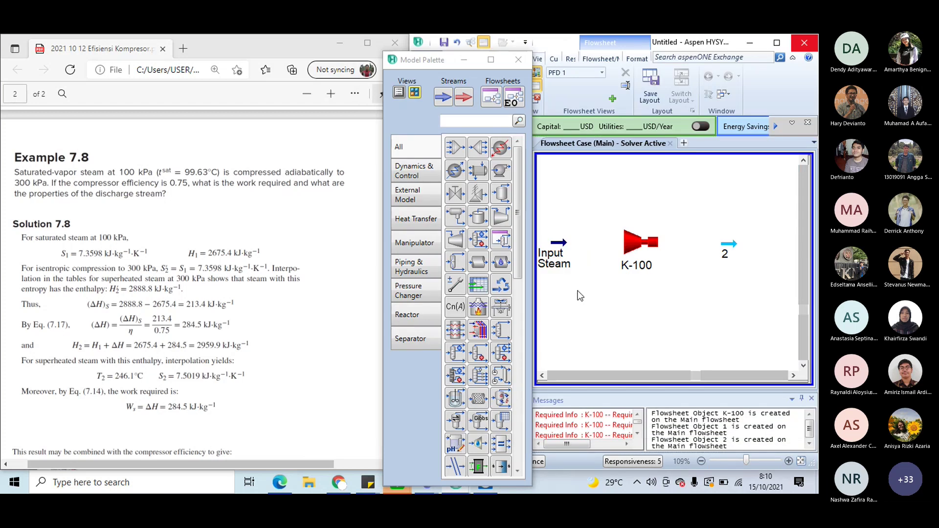
# Connect compressor K-100 with Input Steam as its inlet and stream 2 as its outlet, and close its properties.
pyautogui.hscroll(-1, 579, 296)
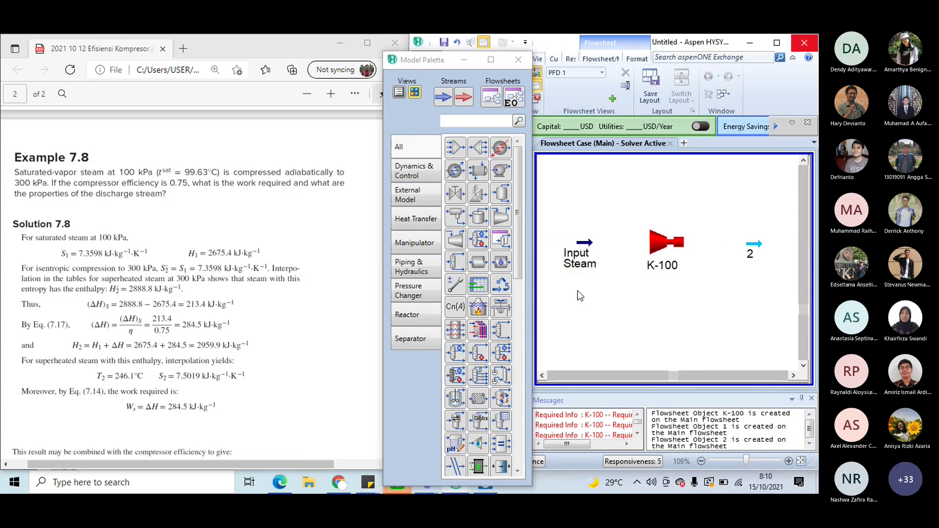
pyautogui.click(586, 246)
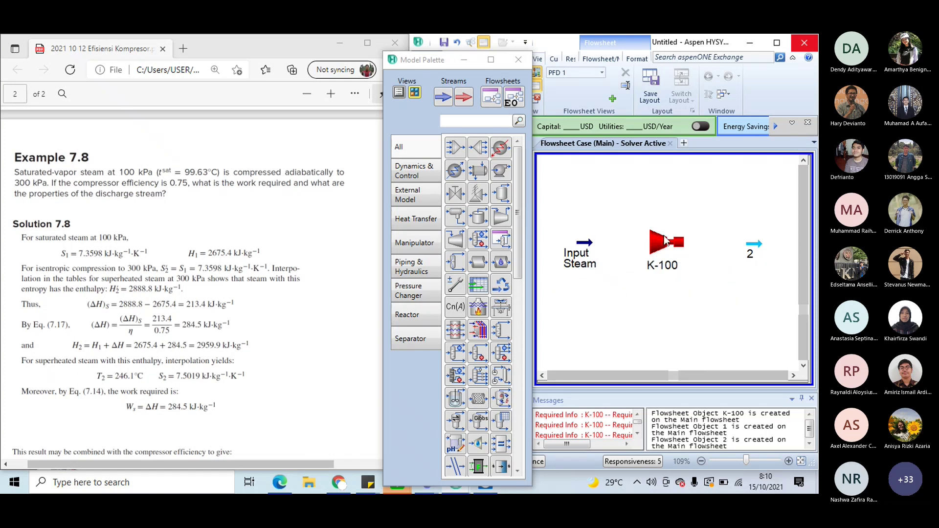
pyautogui.moveTo(662, 244)
pyautogui.doubleClick(667, 249)
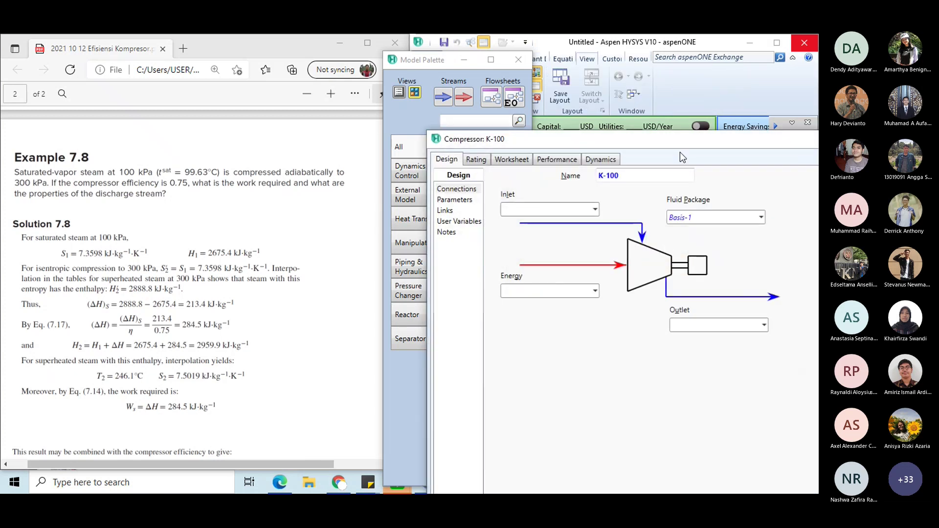
pyautogui.moveTo(682, 141); pyautogui.dragTo(281, 97)
pyautogui.moveTo(218, 95); pyautogui.dragTo(300, 103)
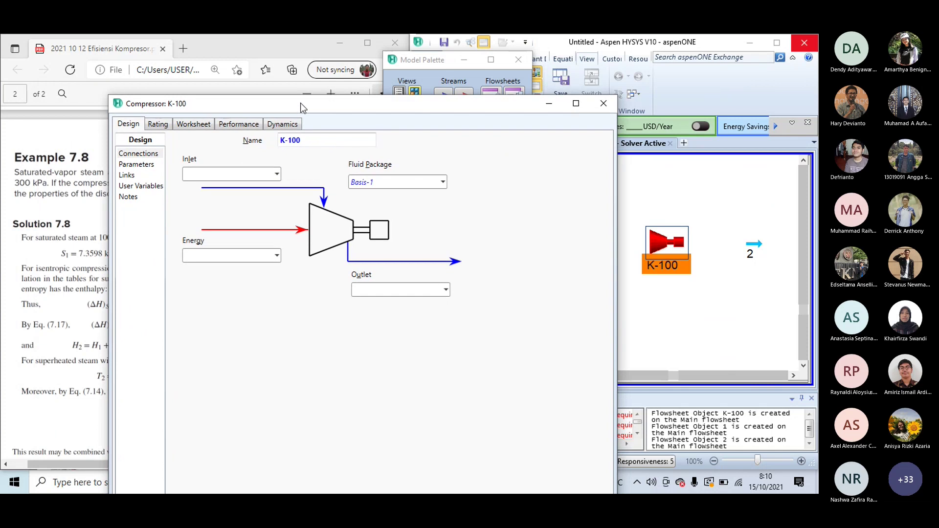
pyautogui.click(277, 174)
pyautogui.click(262, 203)
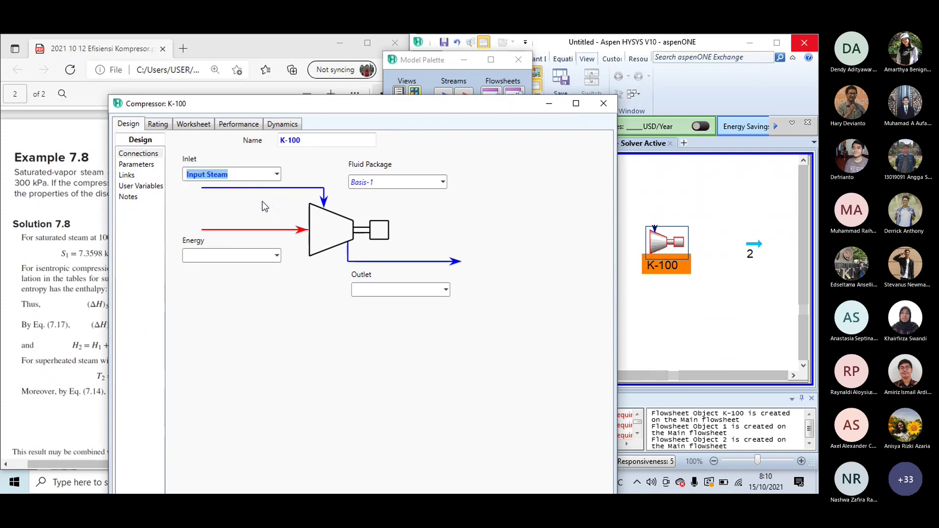
pyautogui.click(446, 290)
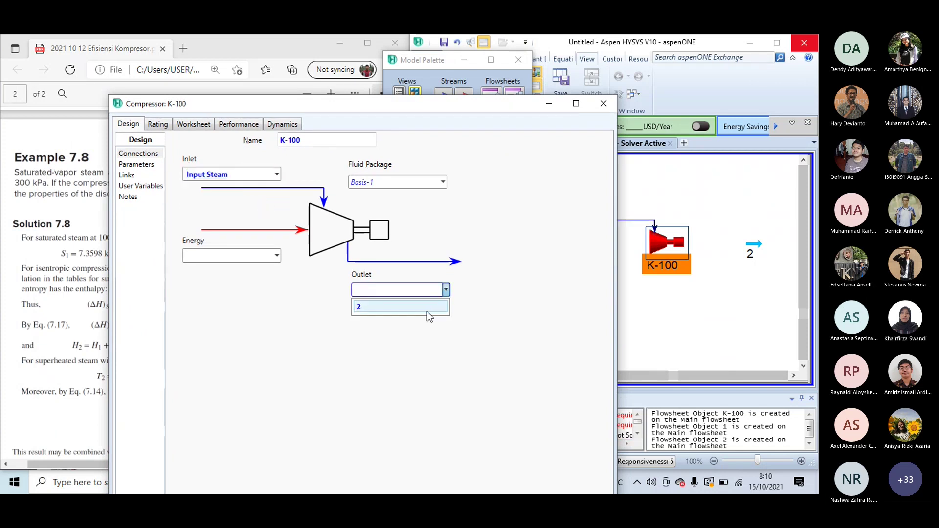
pyautogui.click(427, 311)
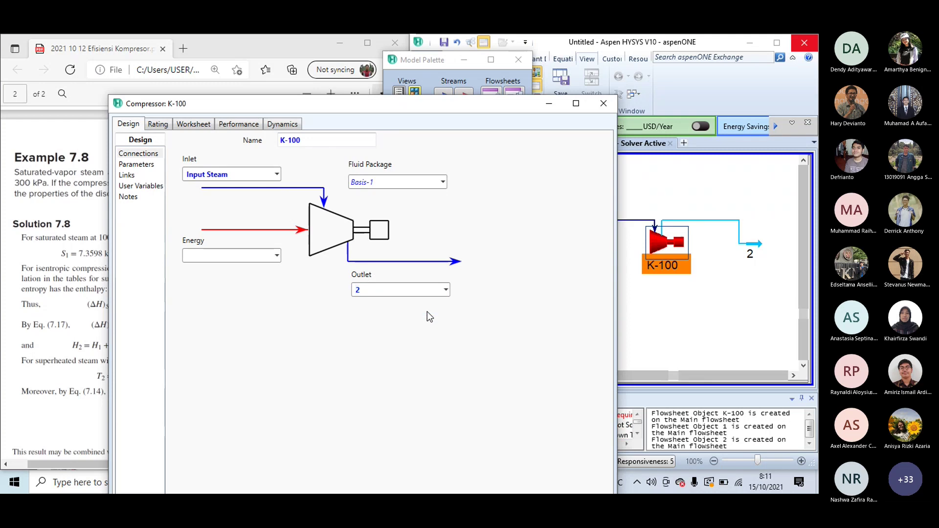
pyautogui.click(597, 103)
pyautogui.moveTo(432, 66); pyautogui.dragTo(448, 65)
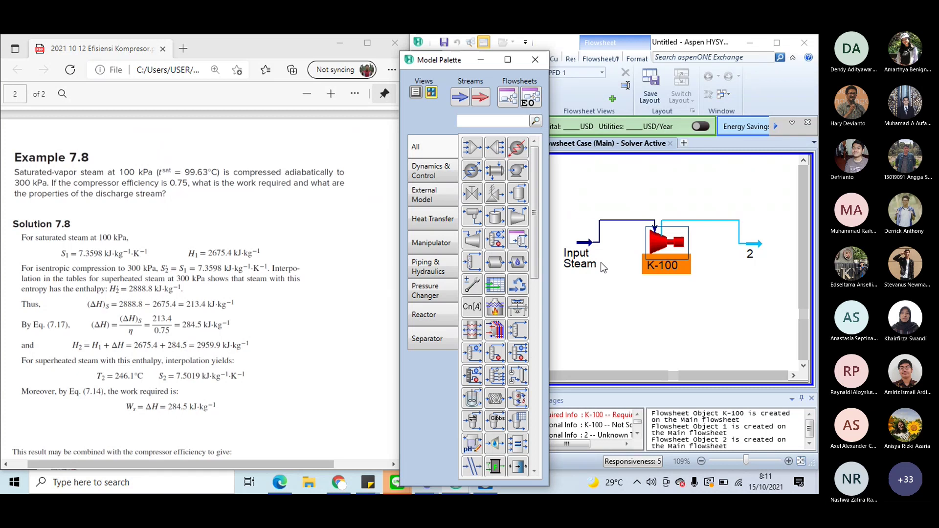
# Open the properties of outlet stream 2 and place its window beside the Example 7.8 text.
pyautogui.click(675, 287)
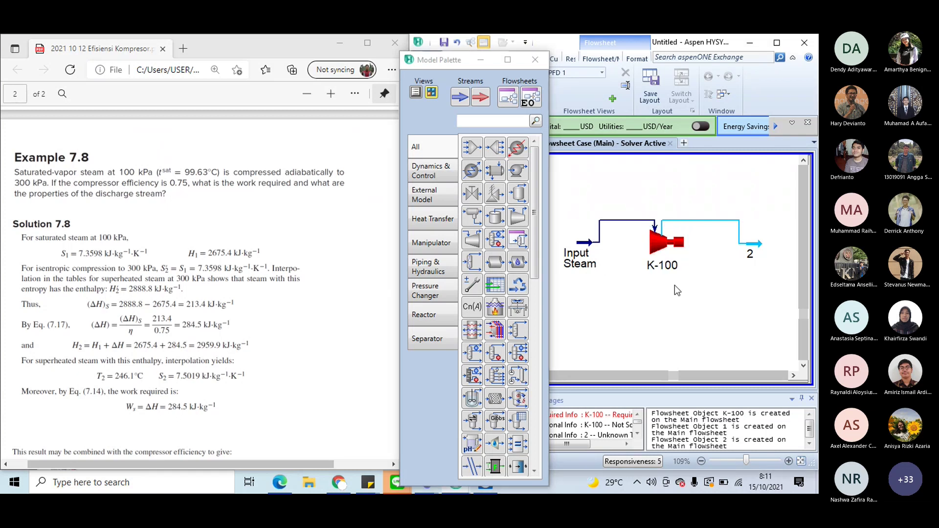
pyautogui.doubleClick(754, 245)
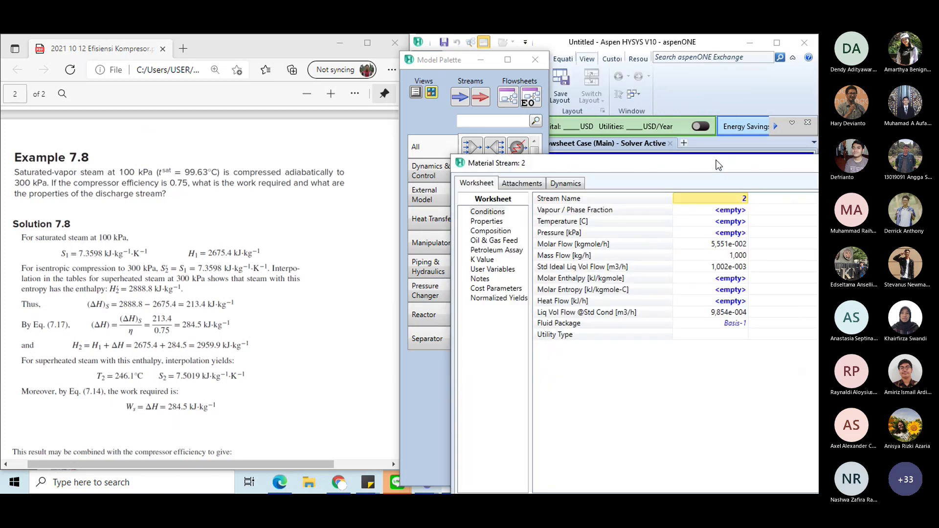
pyautogui.moveTo(716, 166); pyautogui.dragTo(355, 97)
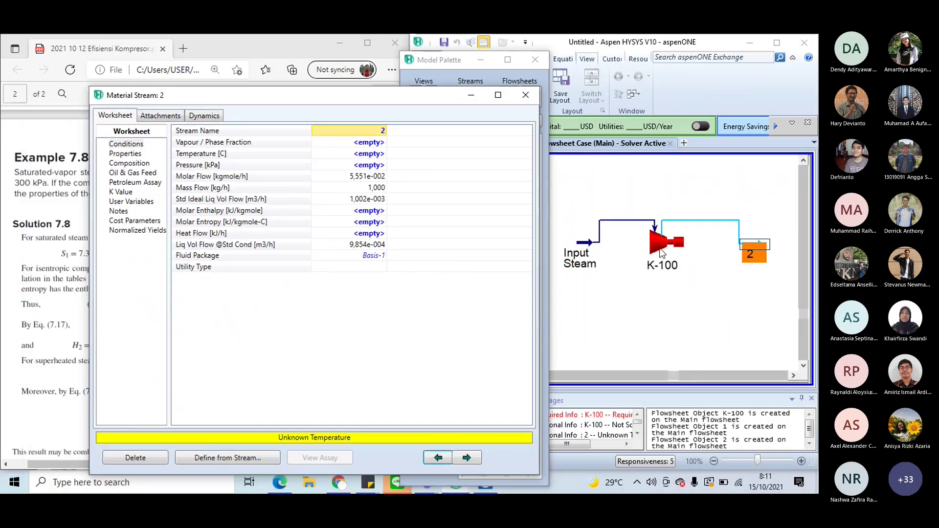
pyautogui.click(382, 131)
pyautogui.moveTo(348, 98); pyautogui.dragTo(577, 83)
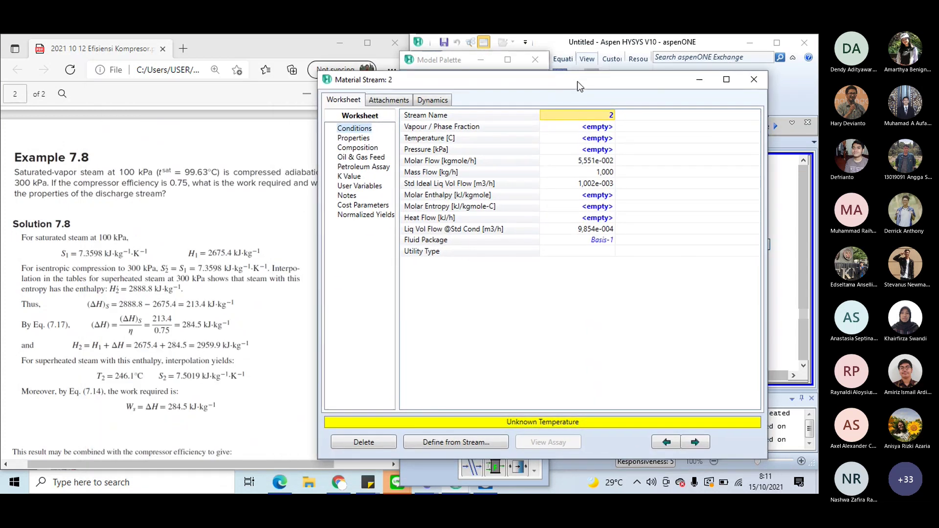
pyautogui.click(594, 139)
pyautogui.write('300')
pyautogui.press('BackSpace')
pyautogui.press('BackSpace')
pyautogui.press('BackSpace')
# Set the pressure of stream 2 to 300 kPa and close its properties.
pyautogui.click(599, 152)
pyautogui.write('300')
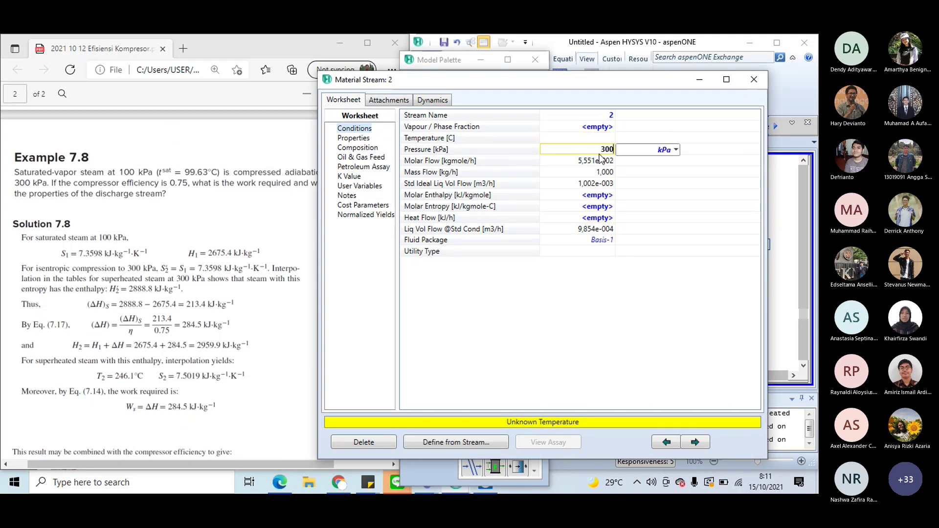
pyautogui.press('Return')
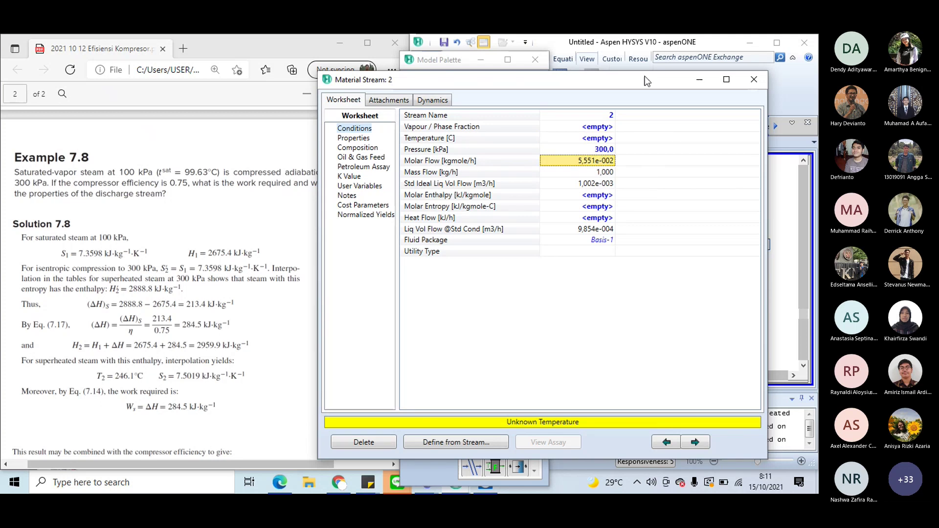
pyautogui.moveTo(647, 89); pyautogui.dragTo(508, 191)
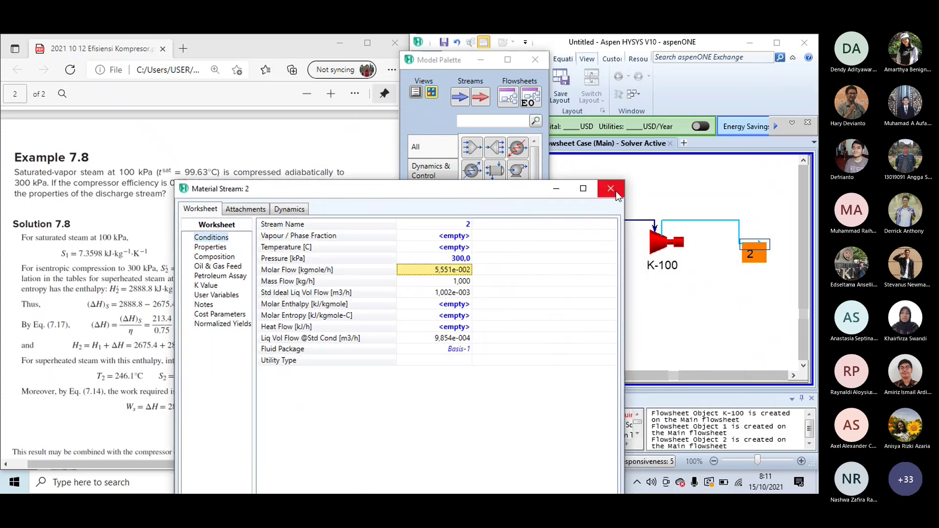
pyautogui.click(616, 194)
pyautogui.click(616, 191)
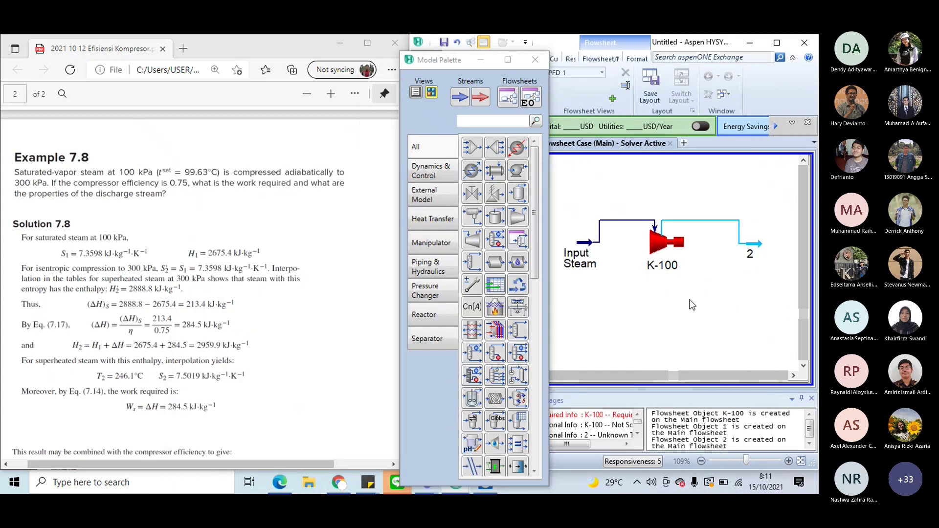
# Attach an energy stream named Energy Compressor to K-100 and place it below the compressor in the flowsheet.
pyautogui.moveTo(663, 278)
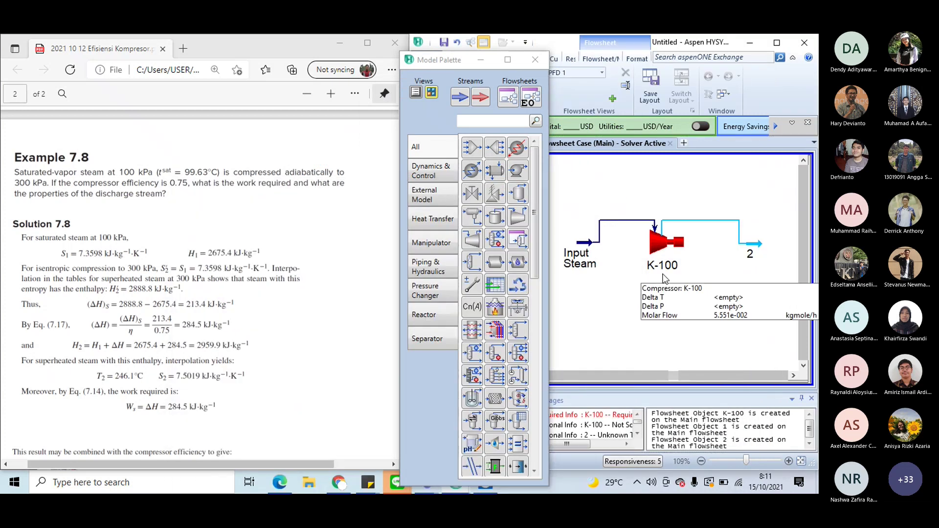
pyautogui.doubleClick(661, 247)
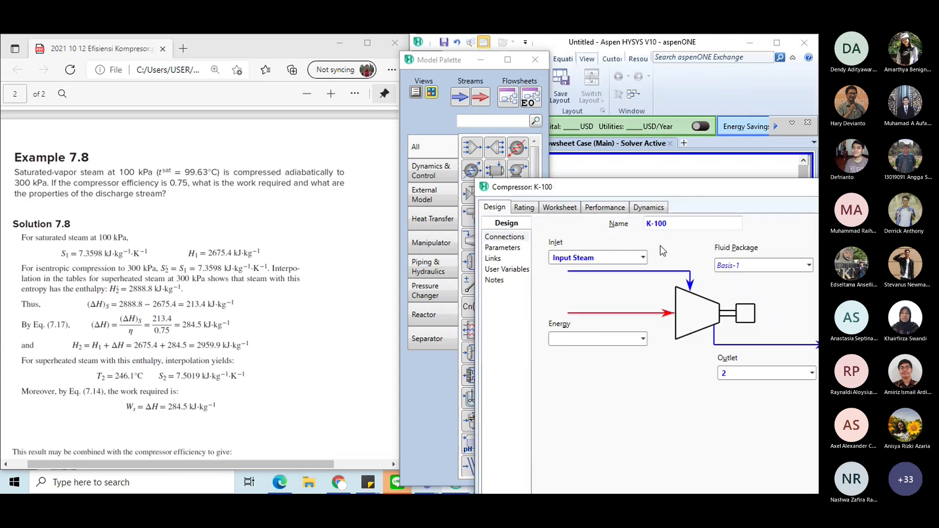
pyautogui.moveTo(676, 187); pyautogui.dragTo(571, 90)
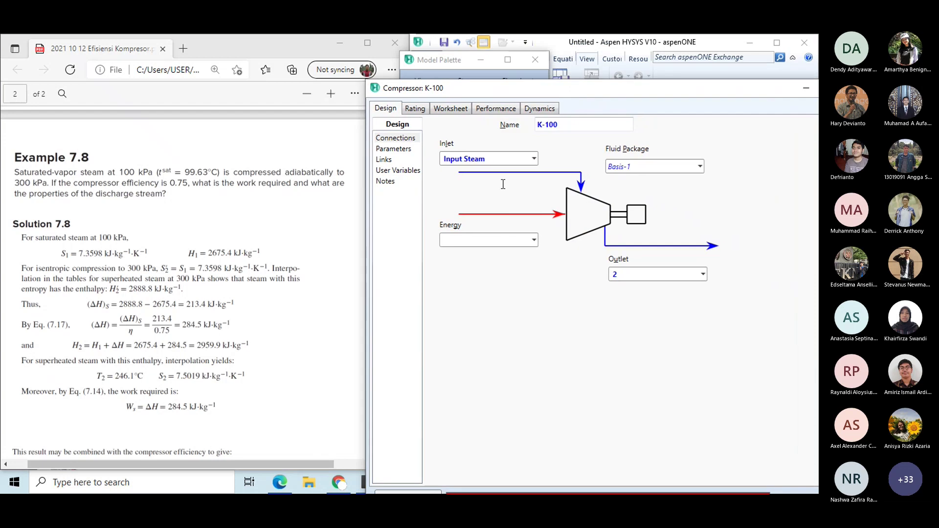
pyautogui.click(474, 238)
pyautogui.write('E')
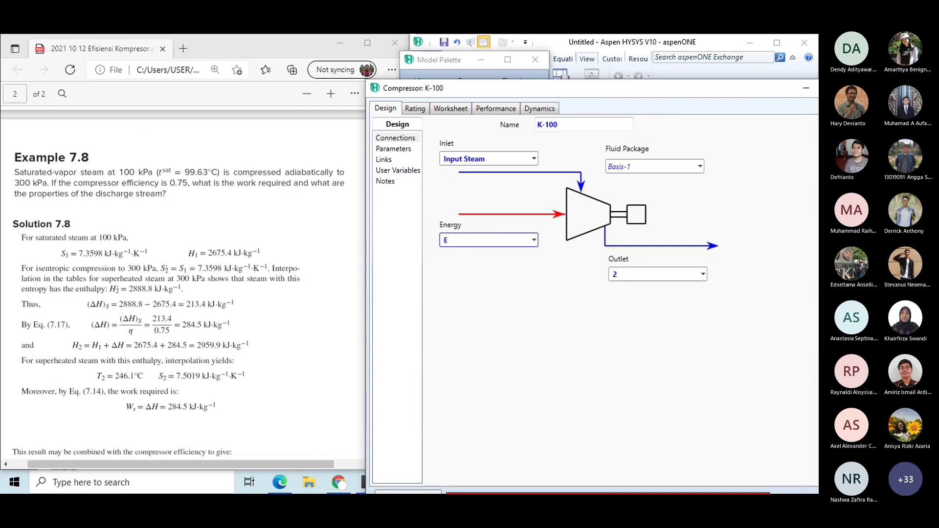
pyautogui.press('BackSpace')
pyautogui.write('Co')
pyautogui.press('BackSpace')
pyautogui.press('BackSpace')
pyautogui.write('E.')
pyautogui.press('BackSpace')
pyautogui.press('BackSpace')
pyautogui.write('nergy Compressor')
pyautogui.press('Return')
pyautogui.moveTo(617, 92); pyautogui.dragTo(573, 64)
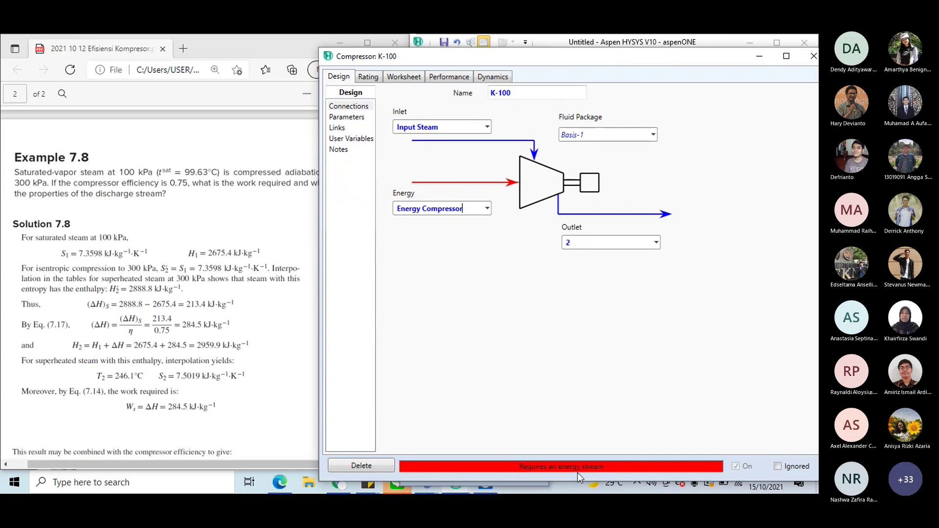
pyautogui.click(505, 254)
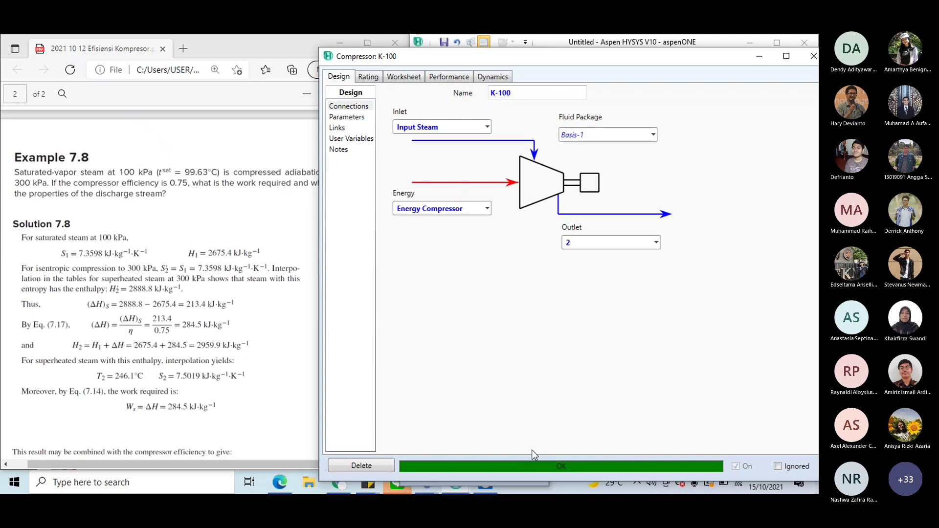
pyautogui.click(813, 56)
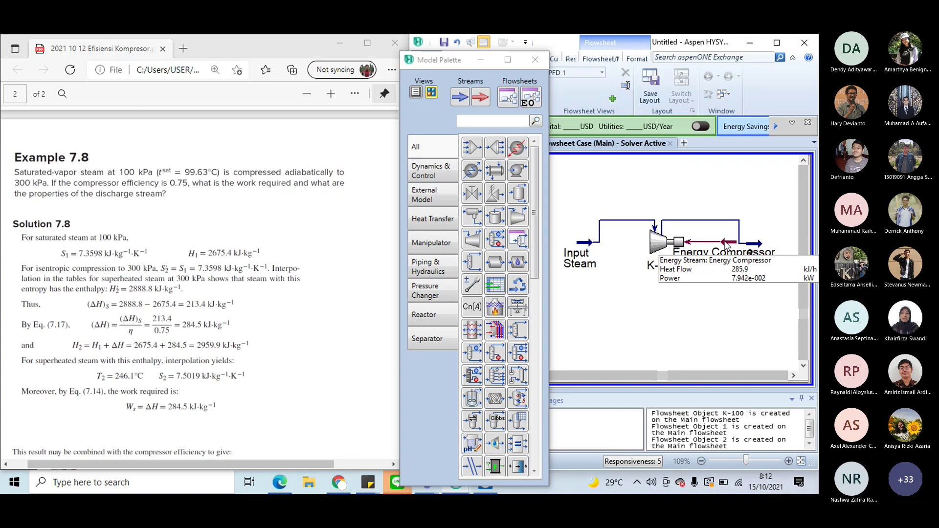
pyautogui.moveTo(721, 249); pyautogui.dragTo(691, 296)
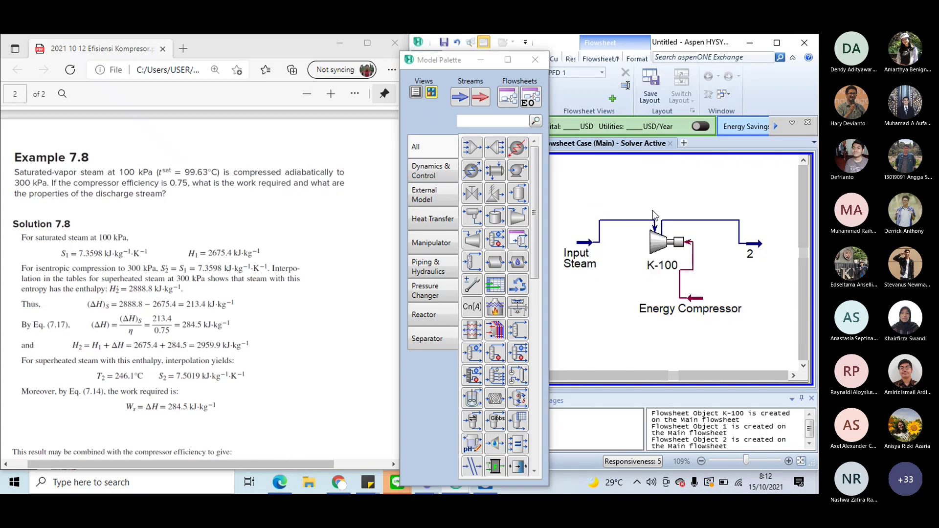
# Review the calculated conditions of outlet stream 2 beside the Example 7.8 solution and close its properties.
pyautogui.moveTo(664, 239)
pyautogui.doubleClick(748, 251)
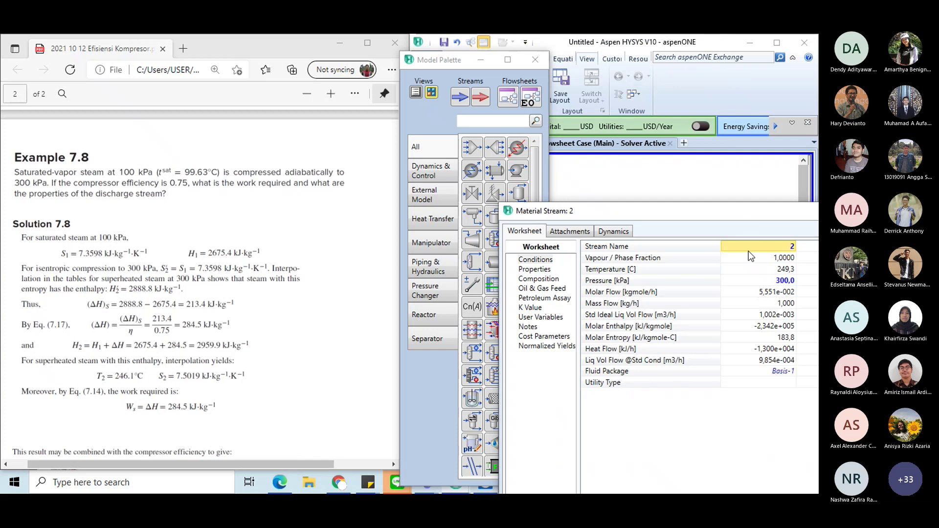
pyautogui.moveTo(685, 192); pyautogui.dragTo(538, 94)
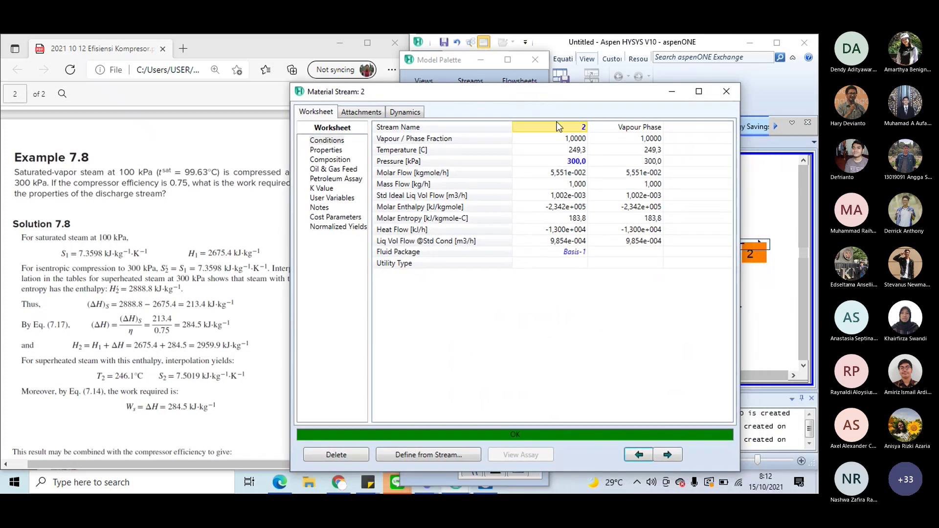
pyautogui.click(567, 142)
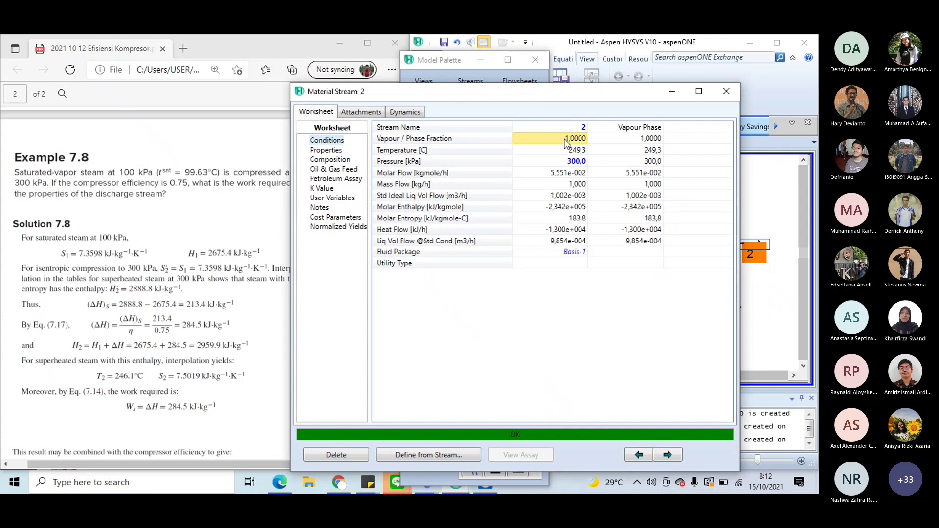
pyautogui.moveTo(583, 94); pyautogui.dragTo(544, 272)
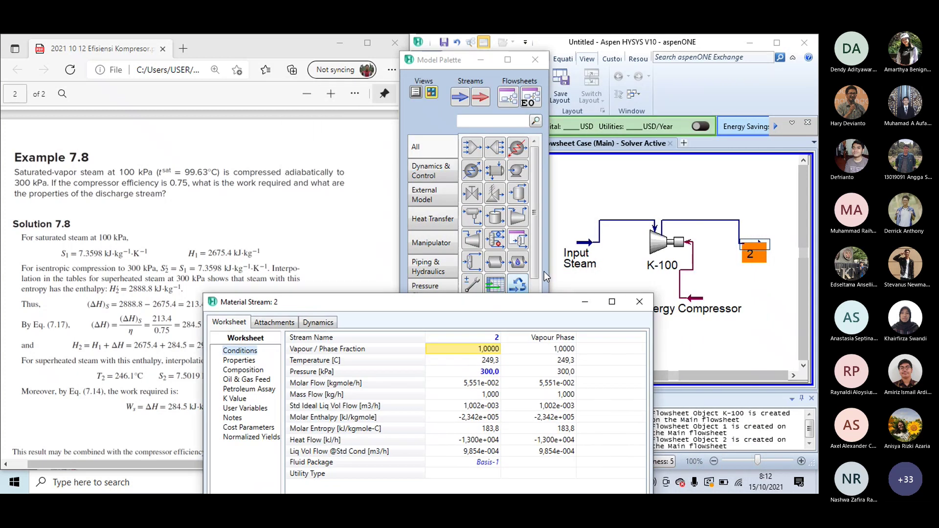
pyautogui.click(641, 301)
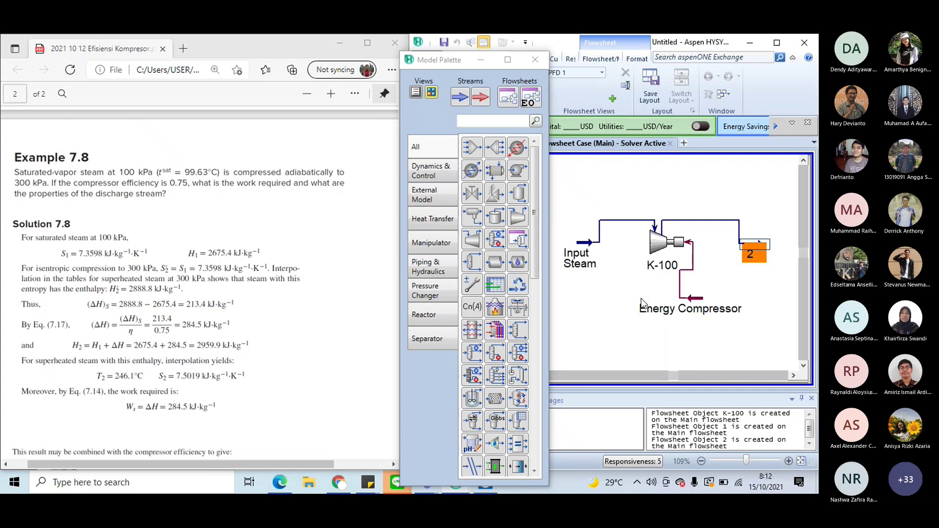
# Open the properties of compressor K-100 and view its rating flow limits.
pyautogui.click(661, 248)
pyautogui.click(582, 256)
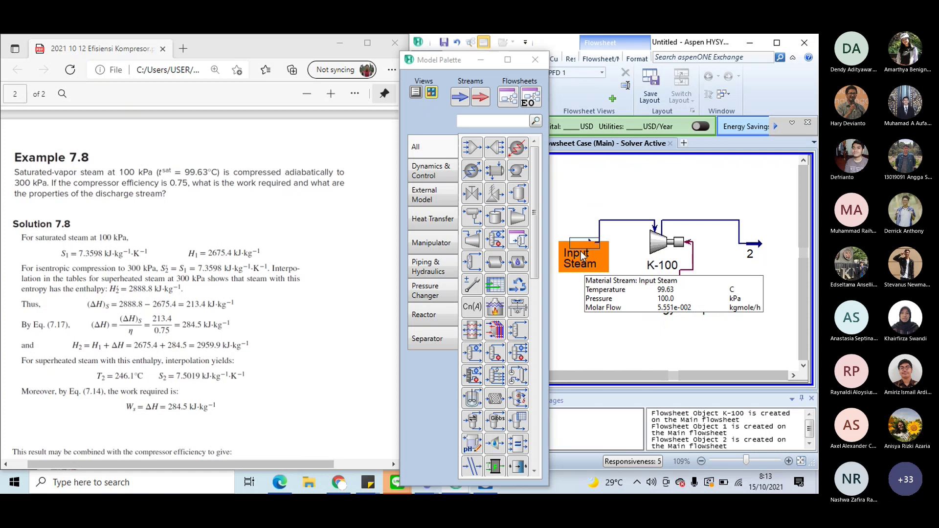
pyautogui.click(663, 246)
pyautogui.doubleClick(661, 245)
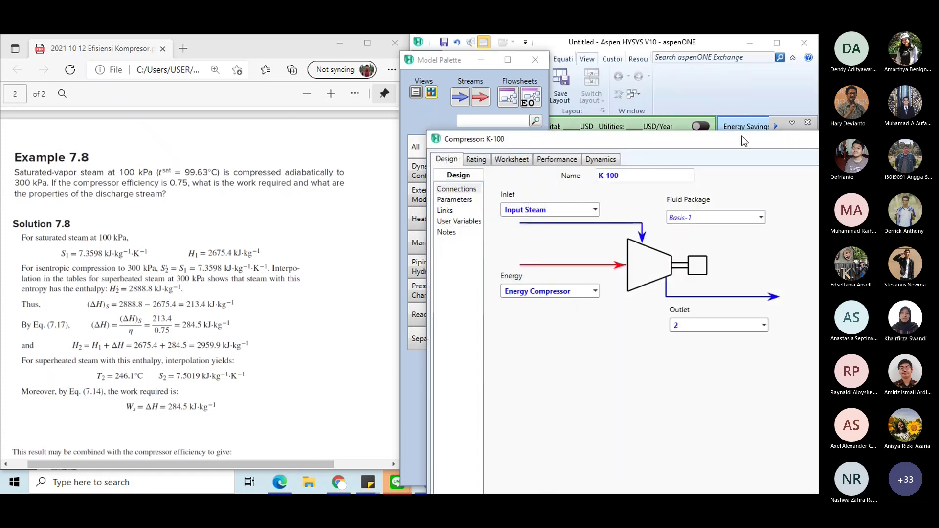
pyautogui.moveTo(647, 135); pyautogui.dragTo(624, 134)
pyautogui.moveTo(368, 131); pyautogui.dragTo(430, 165)
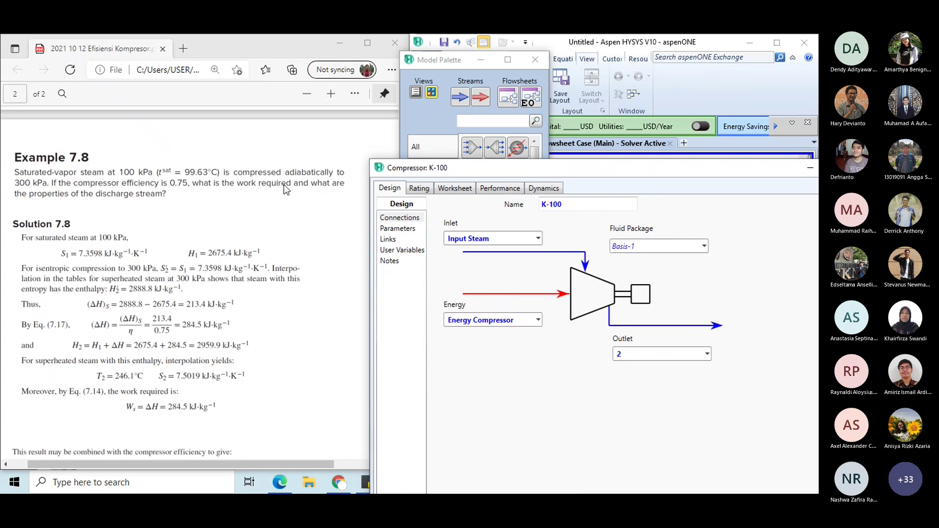
pyautogui.click(419, 190)
pyautogui.moveTo(442, 172); pyautogui.dragTo(412, 83)
pyautogui.click(363, 140)
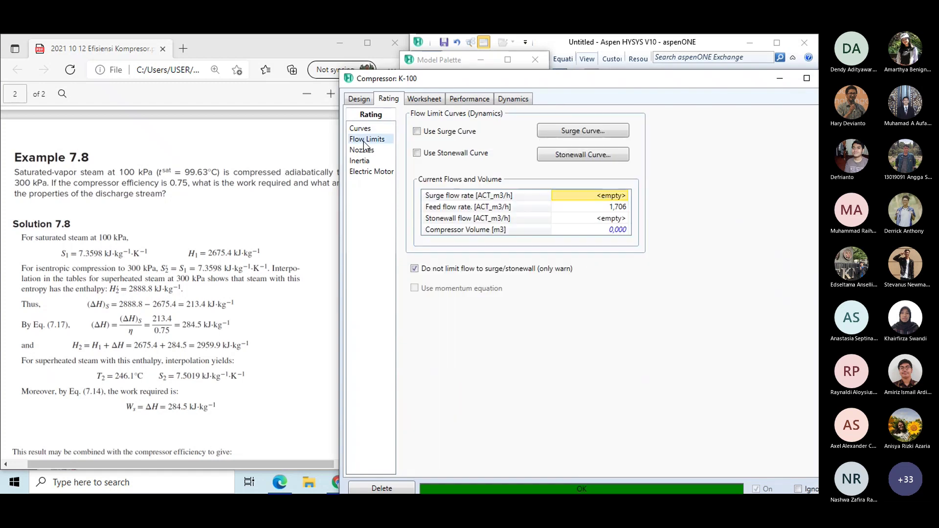
# Check the efficiency, duty and pressure parameters in K-100's design settings and close its properties.
pyautogui.click(363, 99)
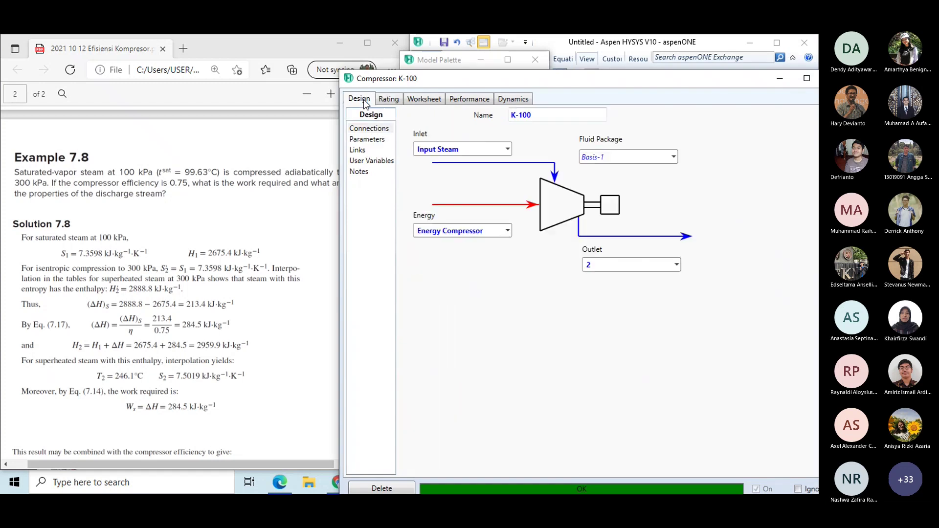
pyautogui.click(370, 140)
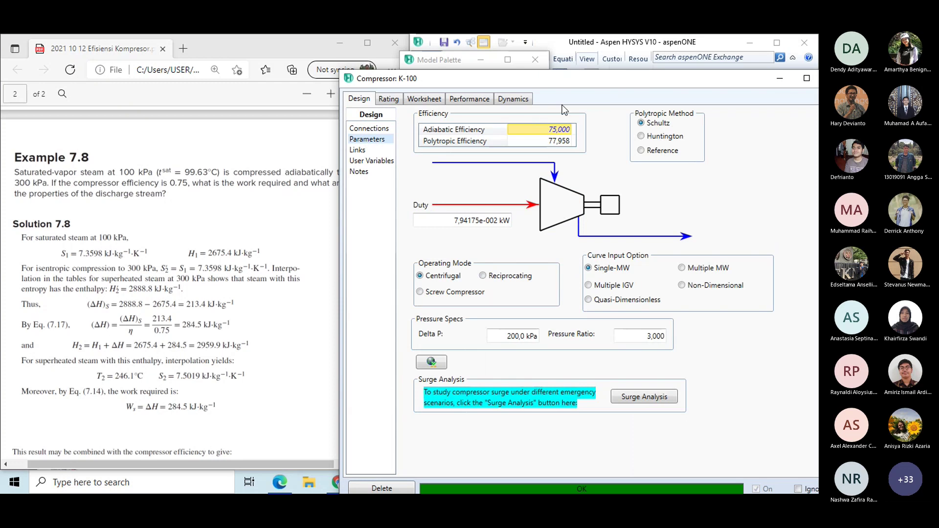
pyautogui.moveTo(575, 81); pyautogui.dragTo(538, 125)
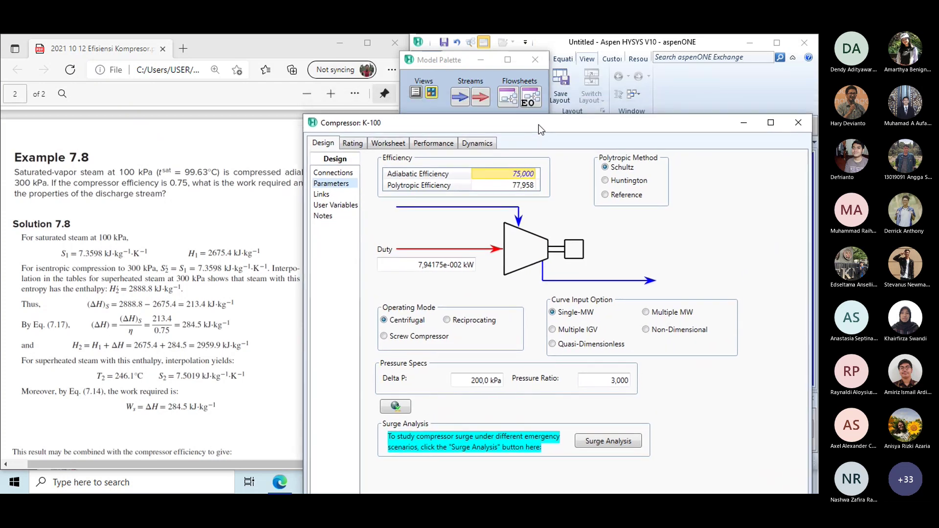
pyautogui.moveTo(538, 124); pyautogui.dragTo(407, 206)
pyautogui.click(664, 201)
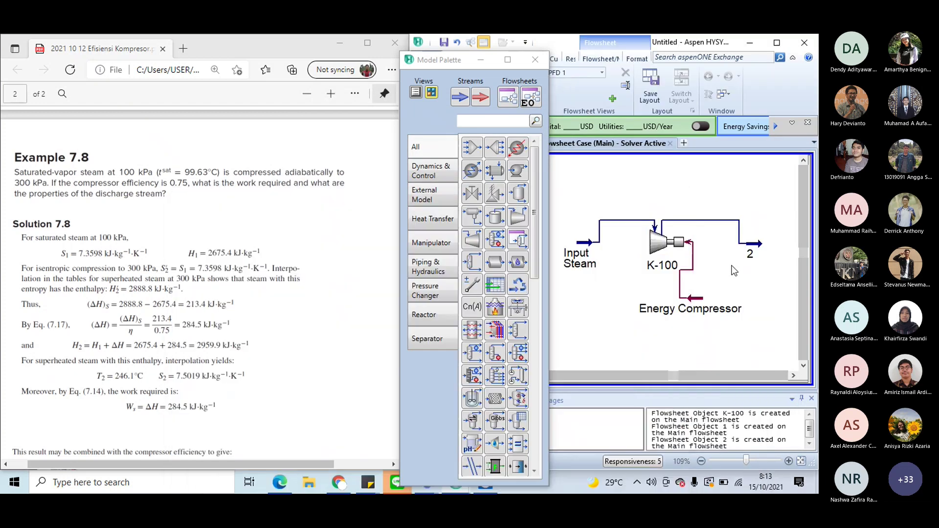
# Show the results table for compressor K-100 and place it below the Energy Compressor stream in the flowsheet.
pyautogui.click(659, 245)
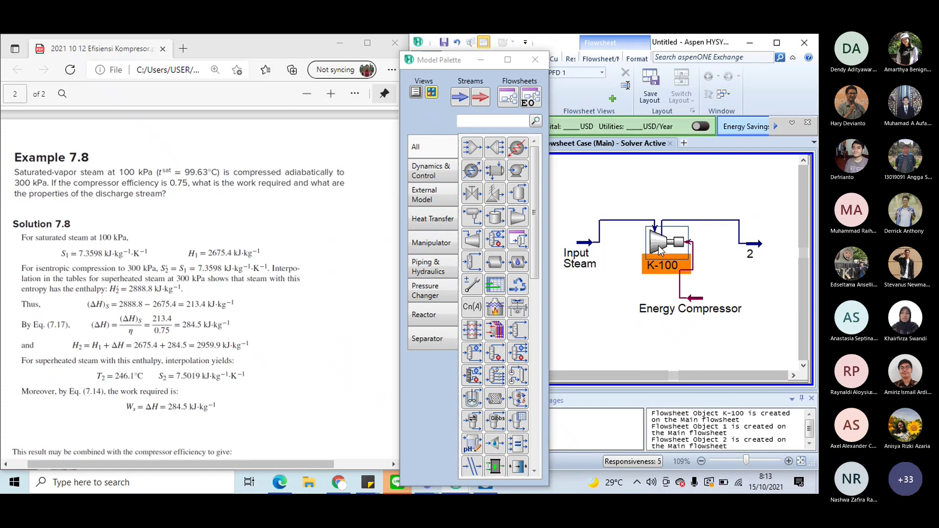
pyautogui.rightClick(658, 245)
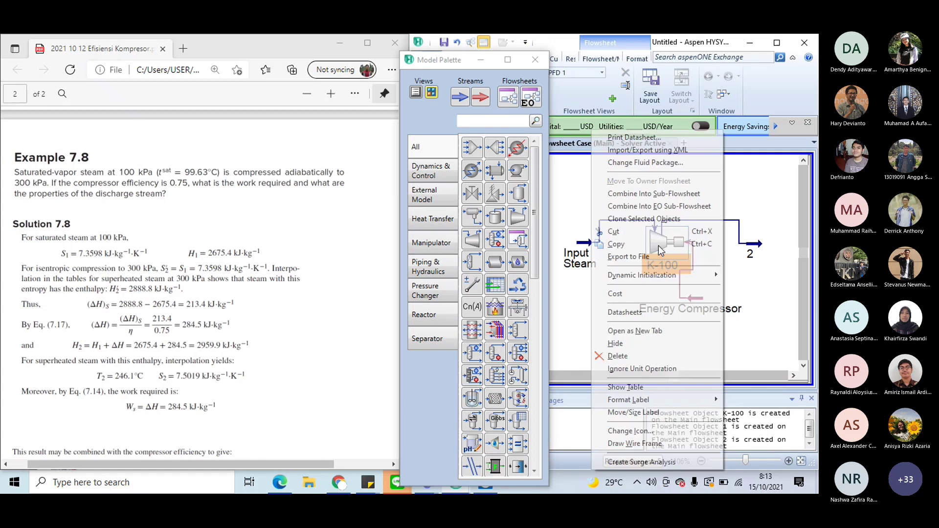
pyautogui.click(645, 387)
pyautogui.click(612, 328)
pyautogui.press('Down')
pyautogui.press('Right')
pyautogui.press('Right')
pyautogui.moveTo(678, 245); pyautogui.dragTo(664, 318)
pyautogui.click(726, 259)
pyautogui.press('Down')
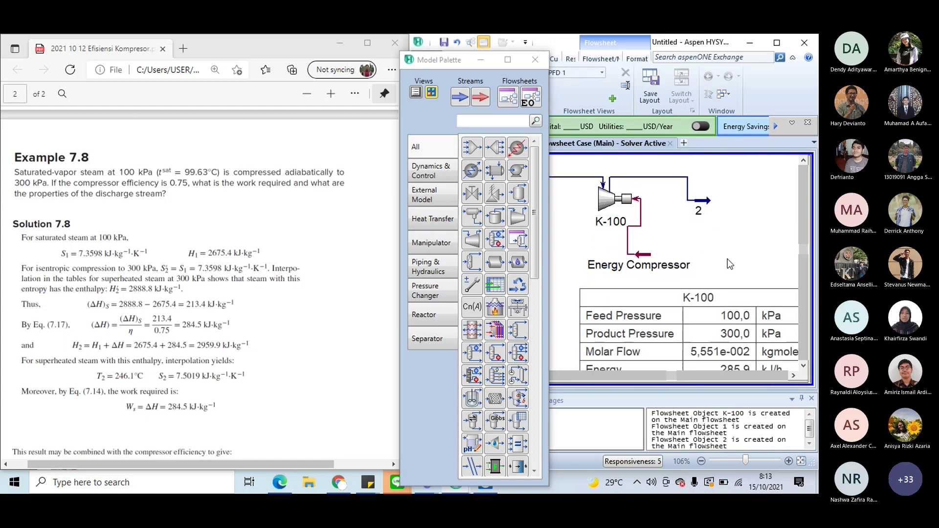
pyautogui.press('Right')
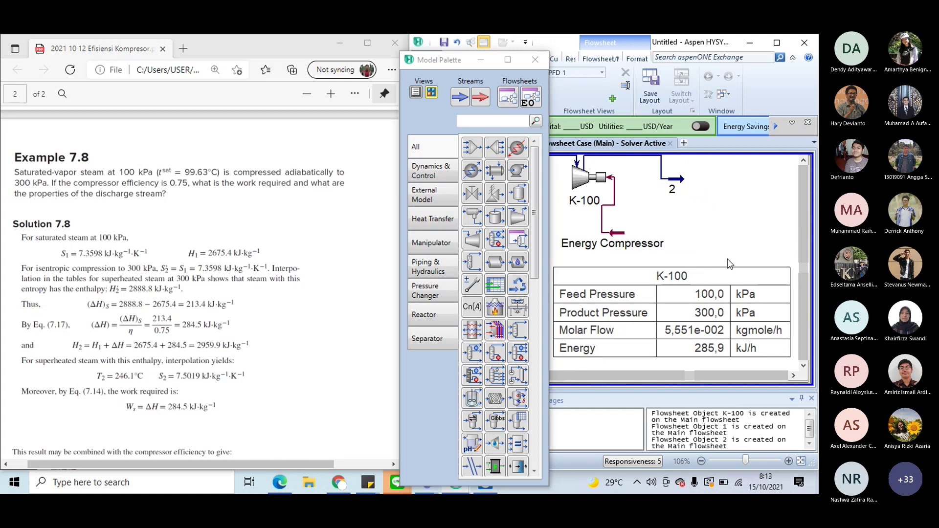
# Move the Model Palette off the flowsheet and examine the K-100 table alongside the conditions of Input Steam and stream 2.
pyautogui.moveTo(447, 63); pyautogui.dragTo(392, 57)
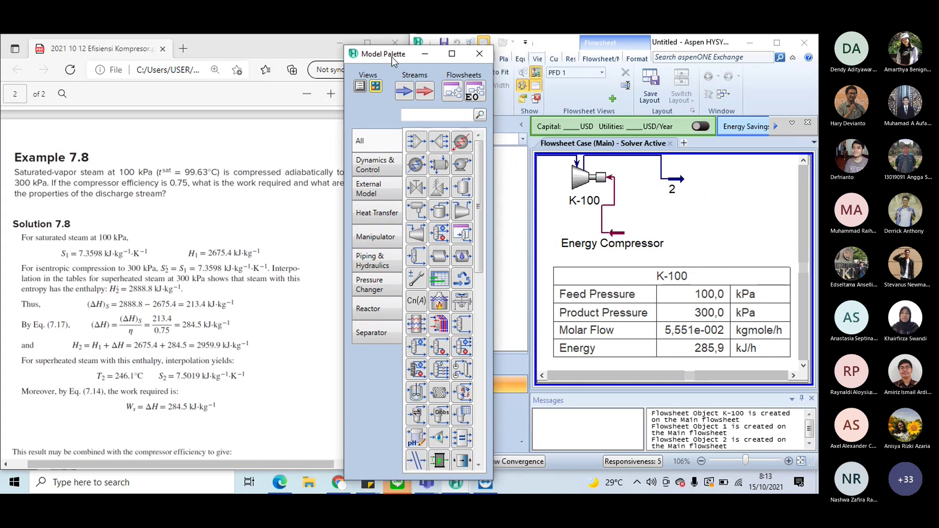
pyautogui.click(714, 230)
pyautogui.scroll(1, 714, 229)
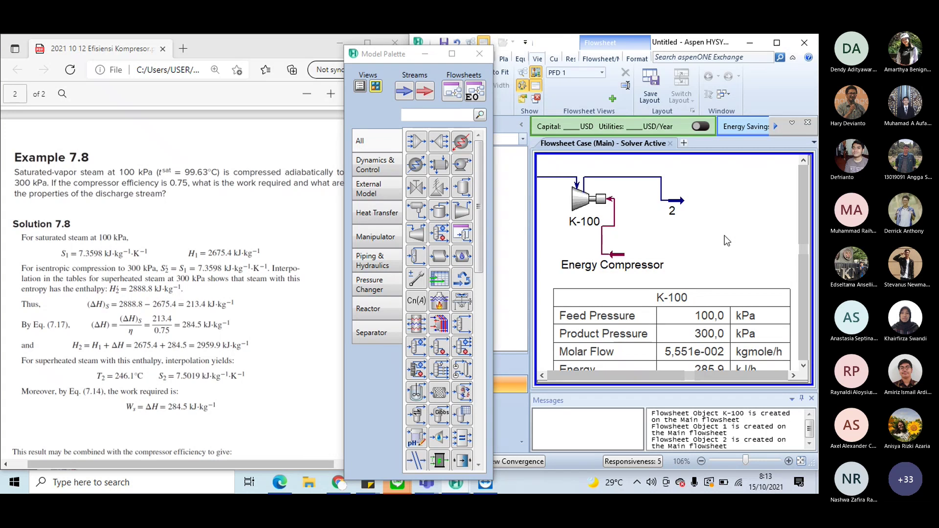
pyautogui.scroll(-1, 723, 239)
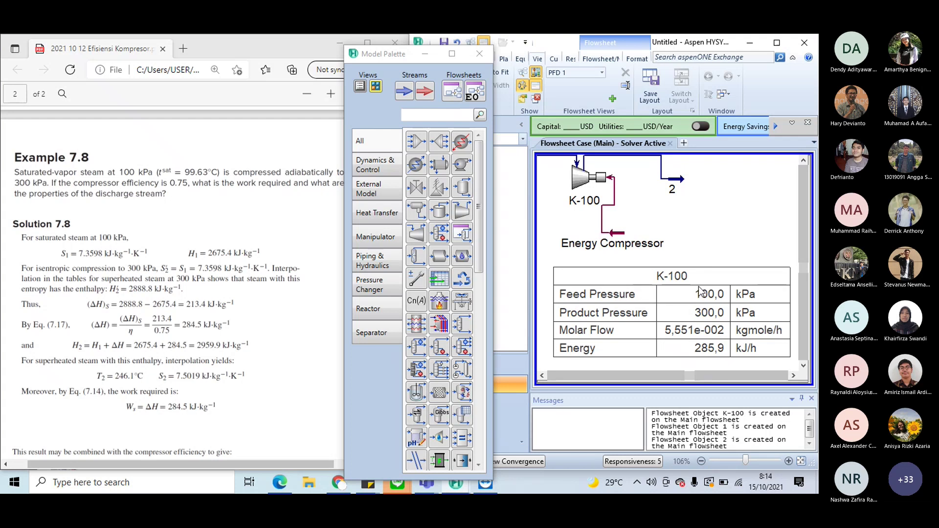
pyautogui.hscroll(-3, 700, 292)
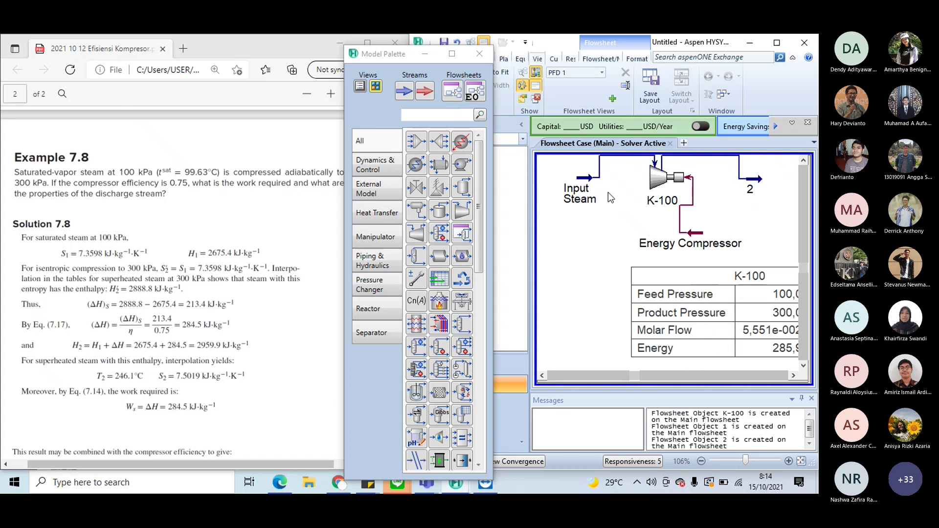
pyautogui.moveTo(583, 188)
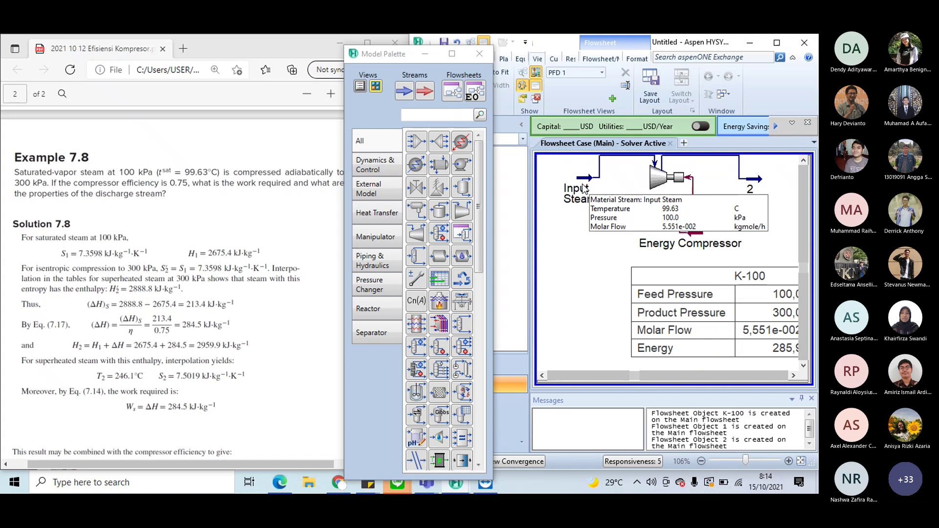
pyautogui.hscroll(2, 583, 189)
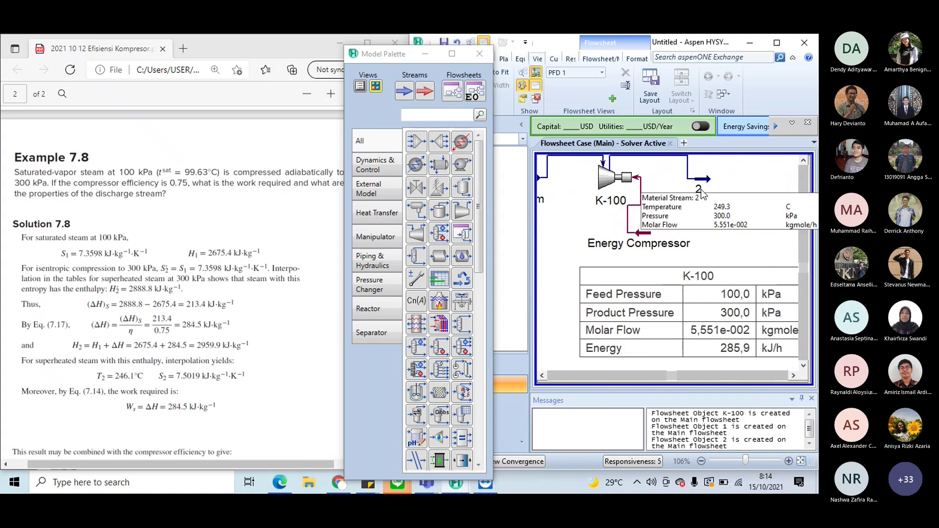
pyautogui.scroll(-1, 736, 228)
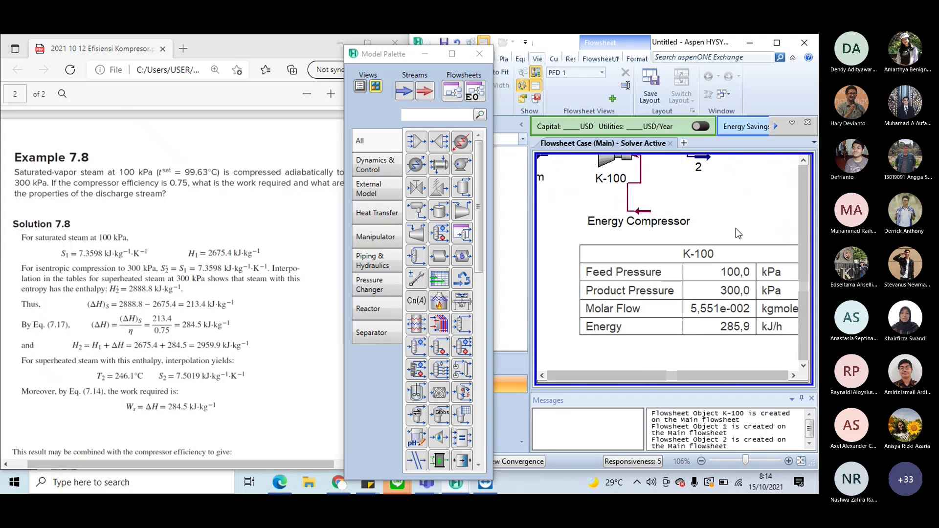
pyautogui.hscroll(1, 736, 229)
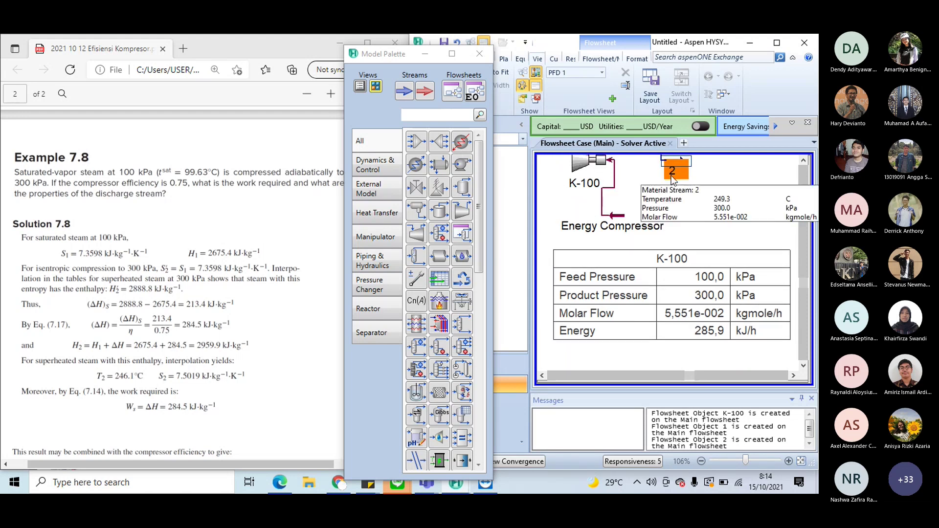
pyautogui.scroll(1, 723, 213)
pyautogui.moveTo(670, 191); pyautogui.dragTo(723, 214)
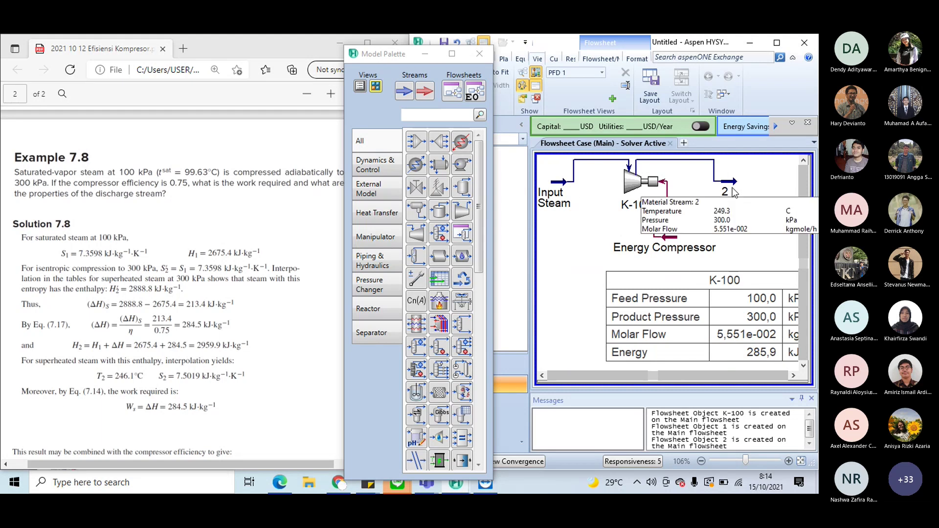
pyautogui.press('Down')
pyautogui.press('Right')
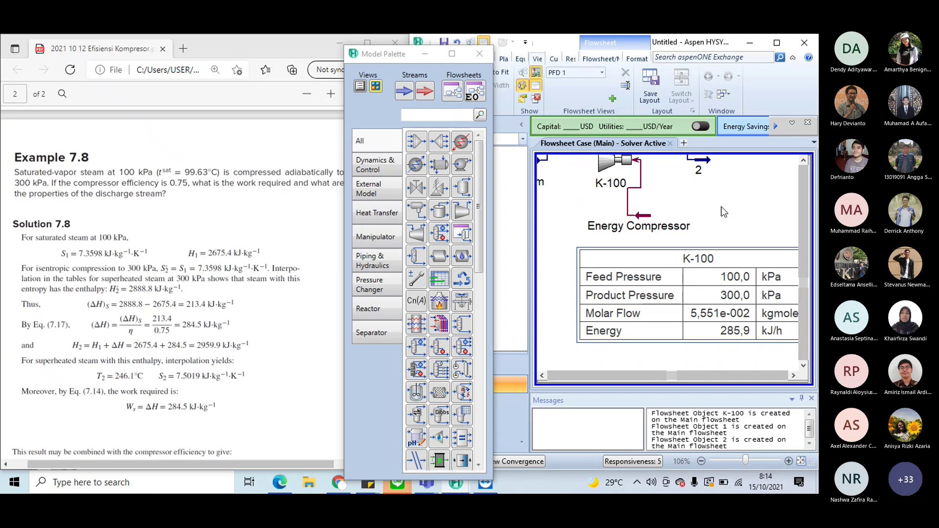
pyautogui.press('Right')
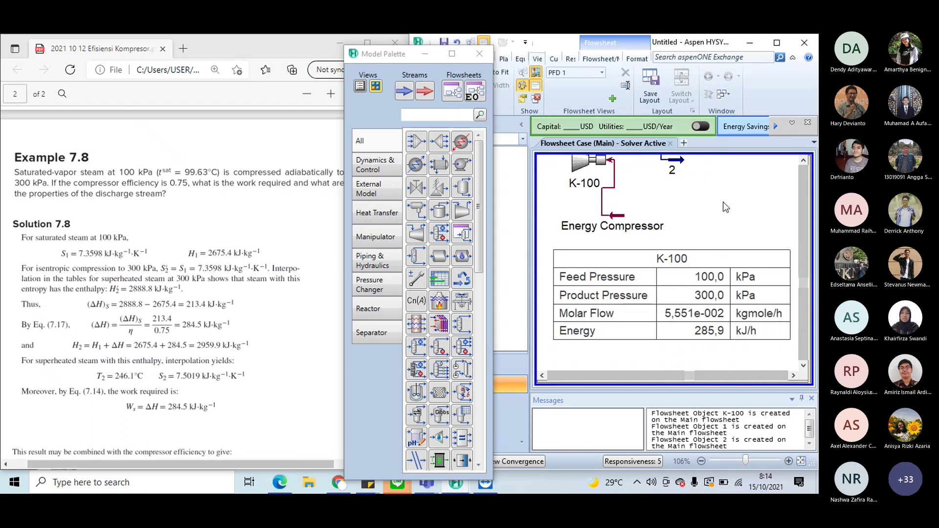
# Add the Adiabatic Efficiency variable to the K-100 table and close the table's settings.
pyautogui.doubleClick(709, 260)
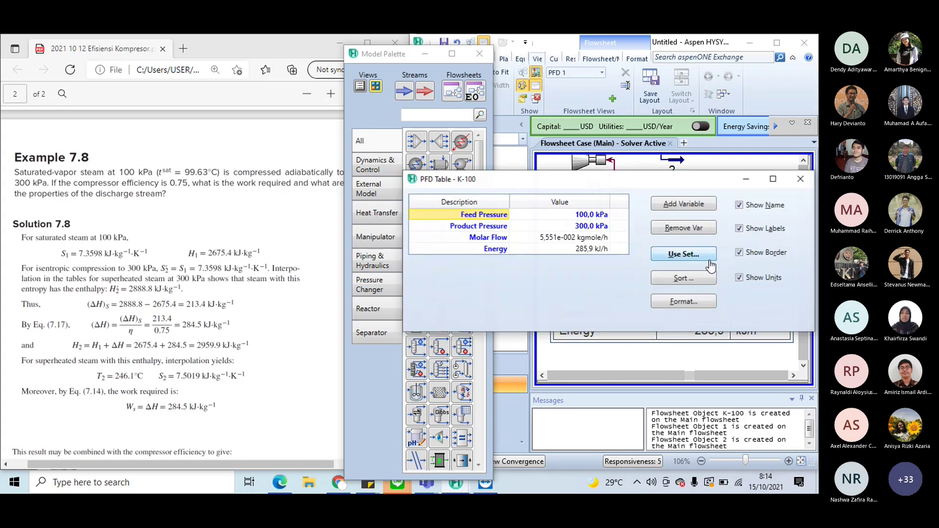
pyautogui.click(697, 209)
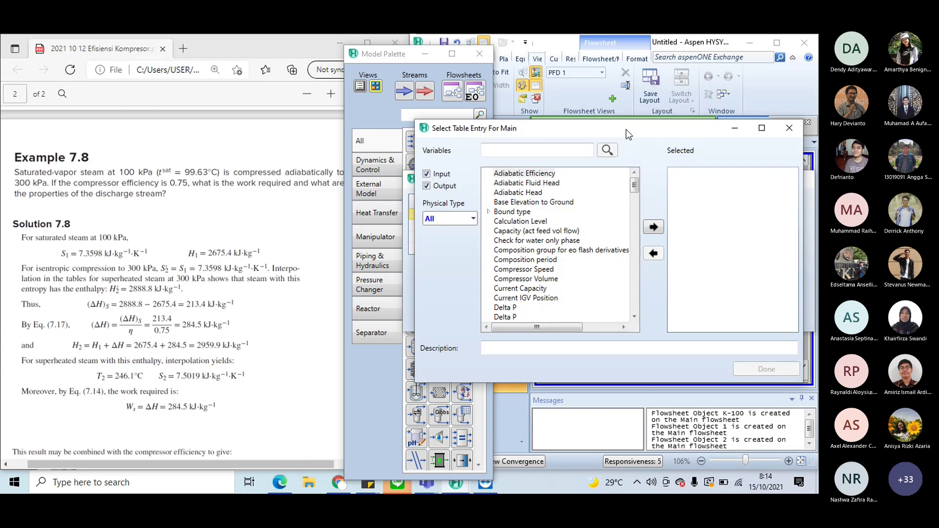
pyautogui.moveTo(626, 129); pyautogui.dragTo(608, 96)
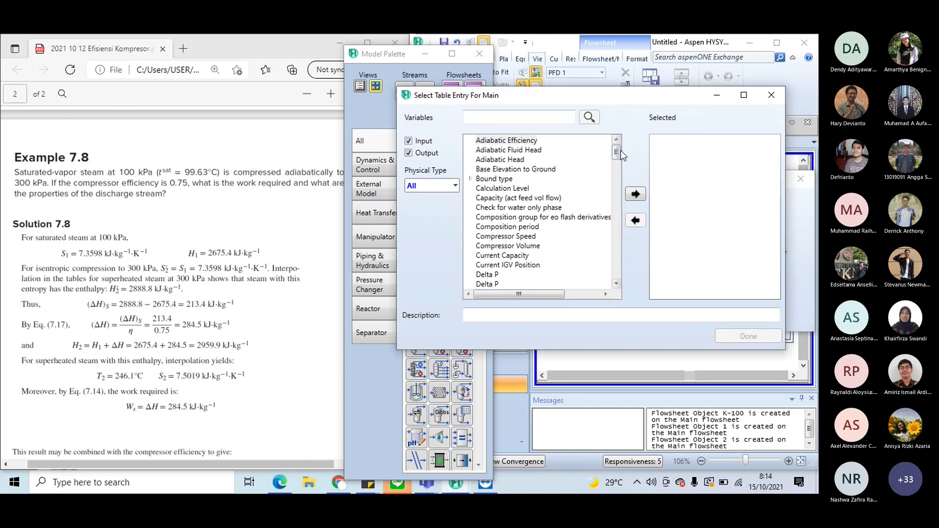
pyautogui.moveTo(618, 148)
pyautogui.mouseDown()
pyautogui.moveTo(620, 161)
pyautogui.moveTo(619, 147)
pyautogui.mouseUp()
pyautogui.click(636, 194)
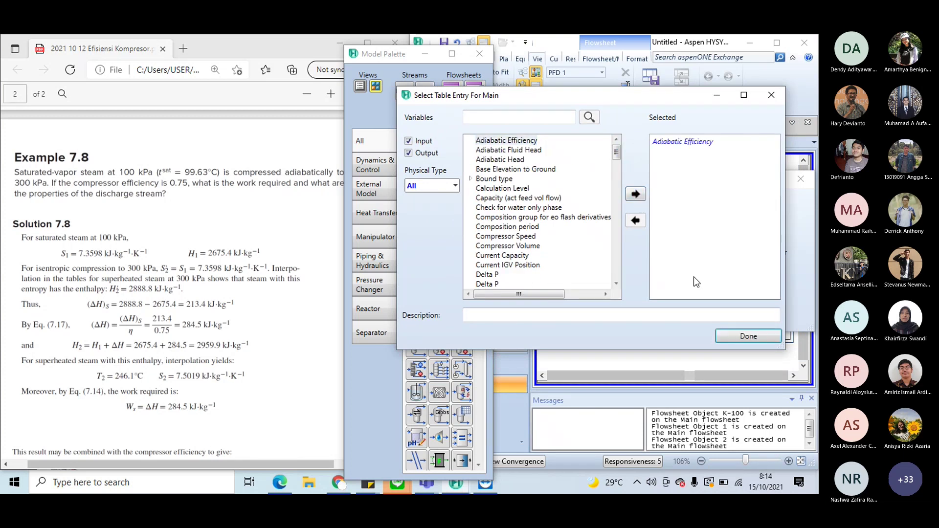
pyautogui.click(730, 335)
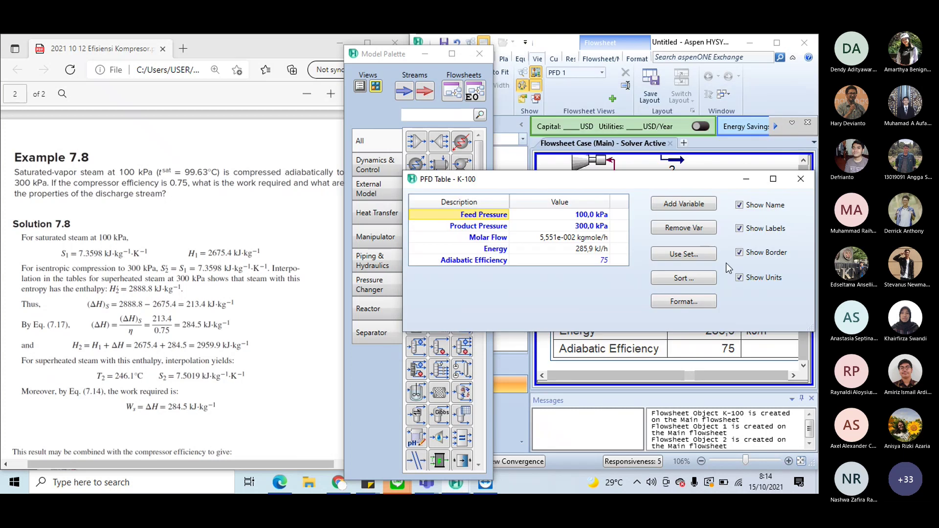
pyautogui.click(799, 177)
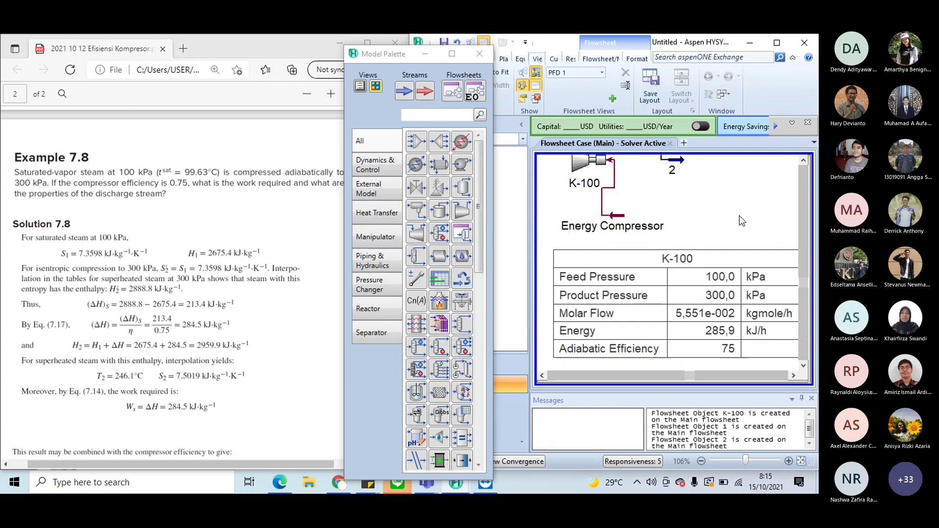
pyautogui.press('Down')
pyautogui.press('Right')
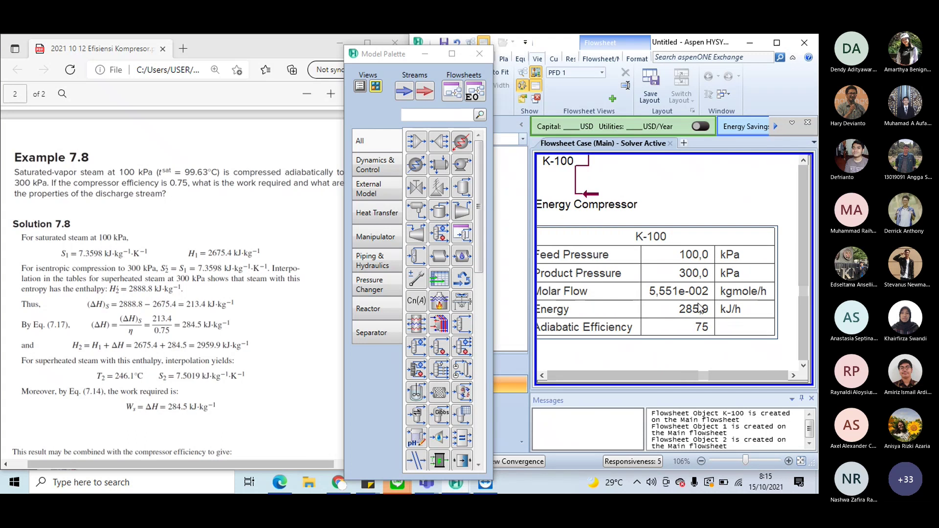
# Examine the K-100 results table and the conditions of the Input Steam stream, and close the stream's properties.
pyautogui.press('Left')
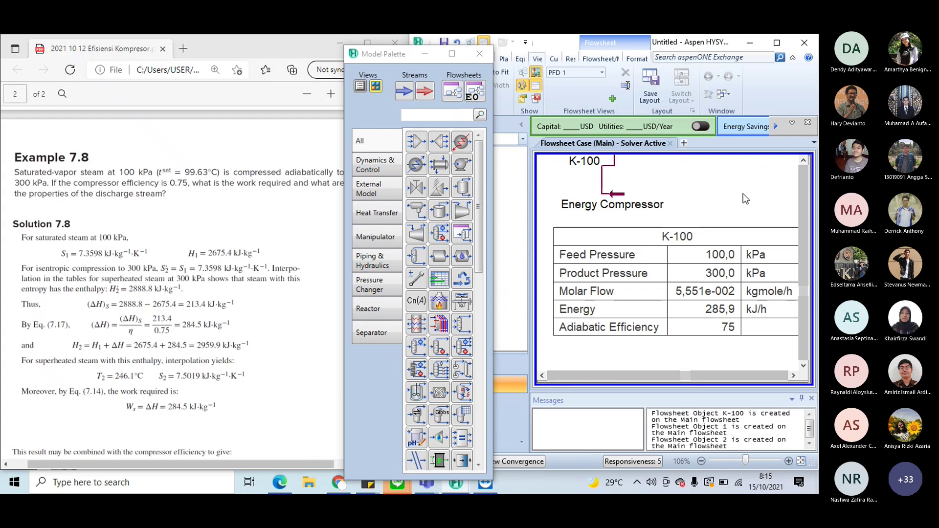
pyautogui.press('Left')
pyautogui.press('Left')
pyautogui.press('Up')
pyautogui.press('Up')
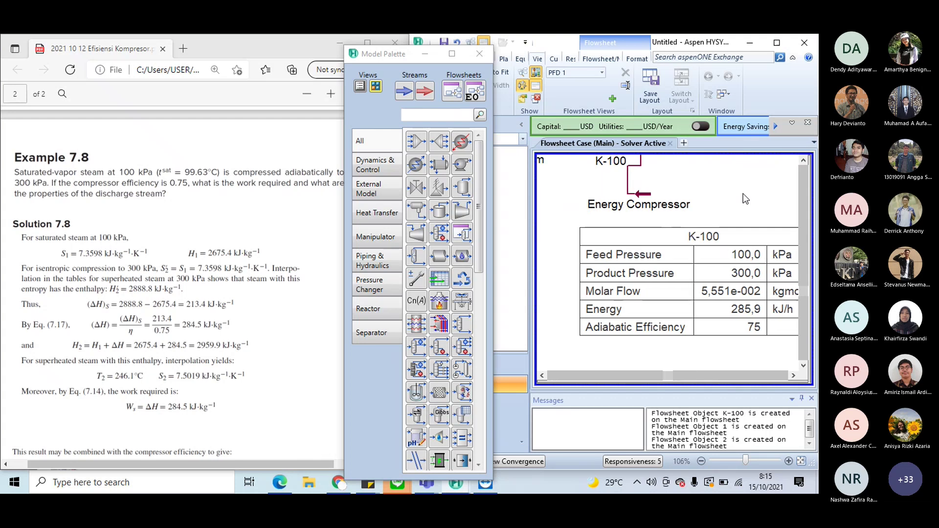
pyautogui.doubleClick(558, 195)
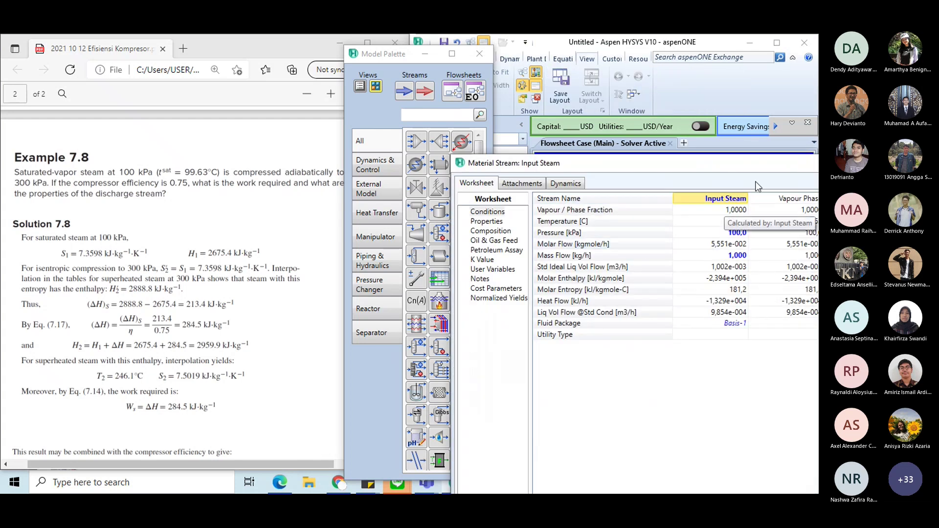
pyautogui.moveTo(759, 166); pyautogui.dragTo(576, 152)
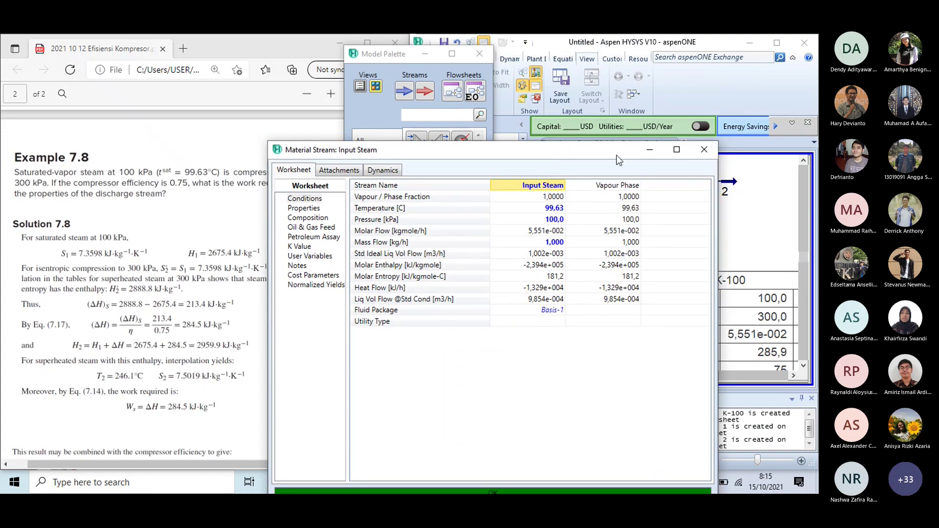
pyautogui.moveTo(610, 152); pyautogui.dragTo(536, 89)
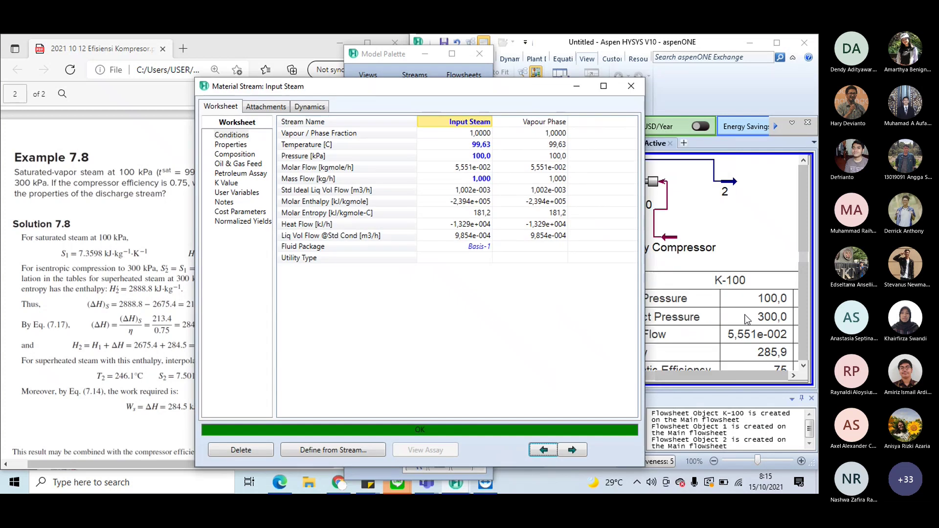
pyautogui.click(631, 87)
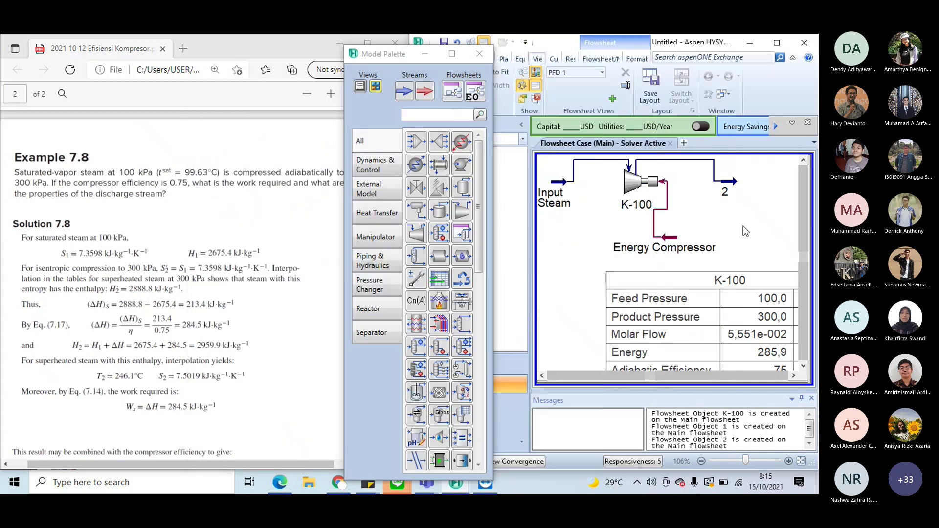
# Compare the K-100 energy and Input Steam mass flow with the textbook's work result, and close the stream's properties.
pyautogui.press('Down')
pyautogui.press('Right')
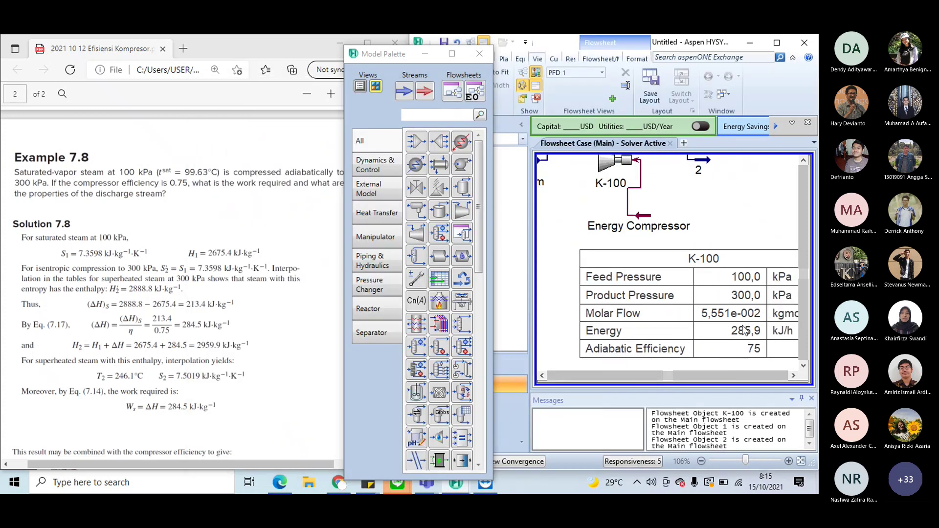
pyautogui.doubleClick(542, 163)
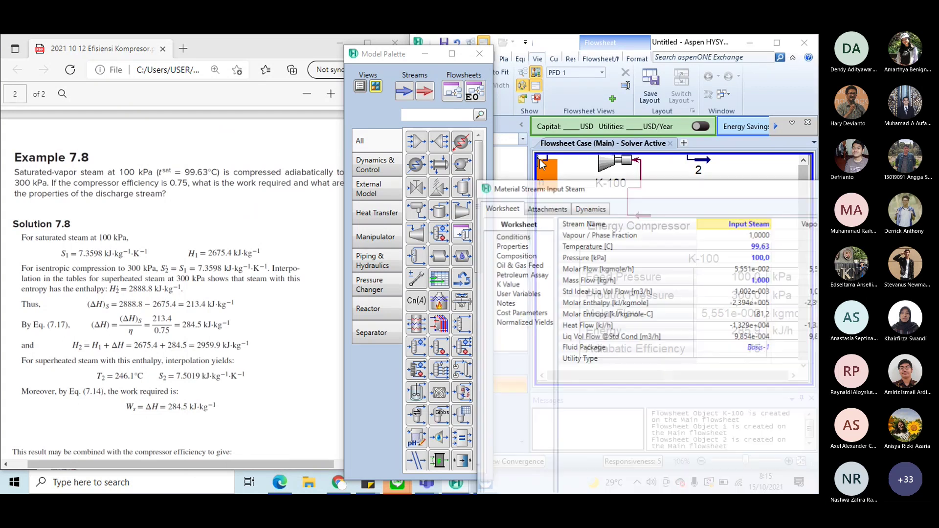
pyautogui.moveTo(620, 192); pyautogui.dragTo(361, 97)
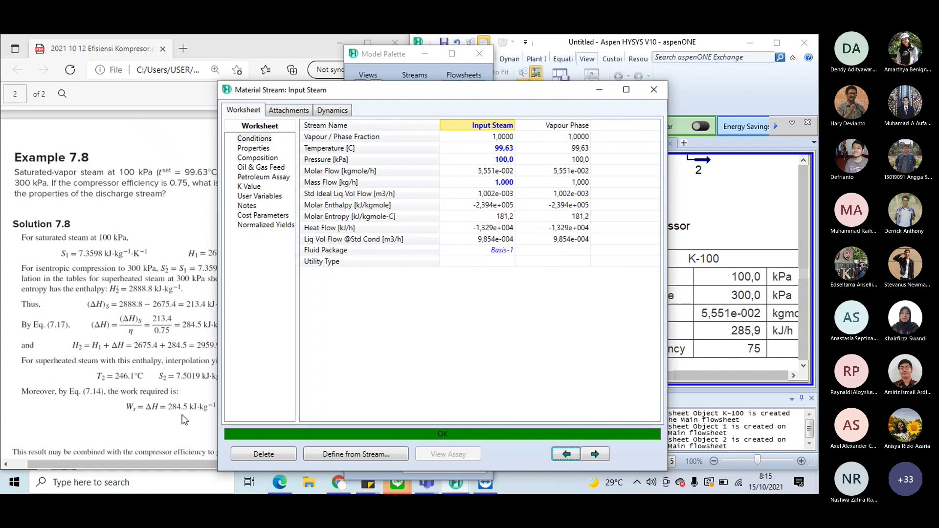
pyautogui.moveTo(523, 92); pyautogui.dragTo(520, 79)
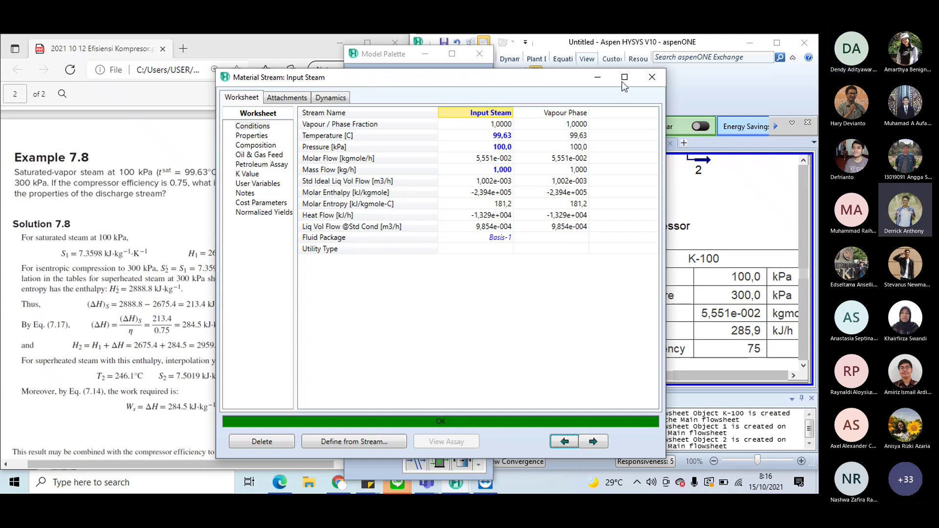
pyautogui.click(652, 78)
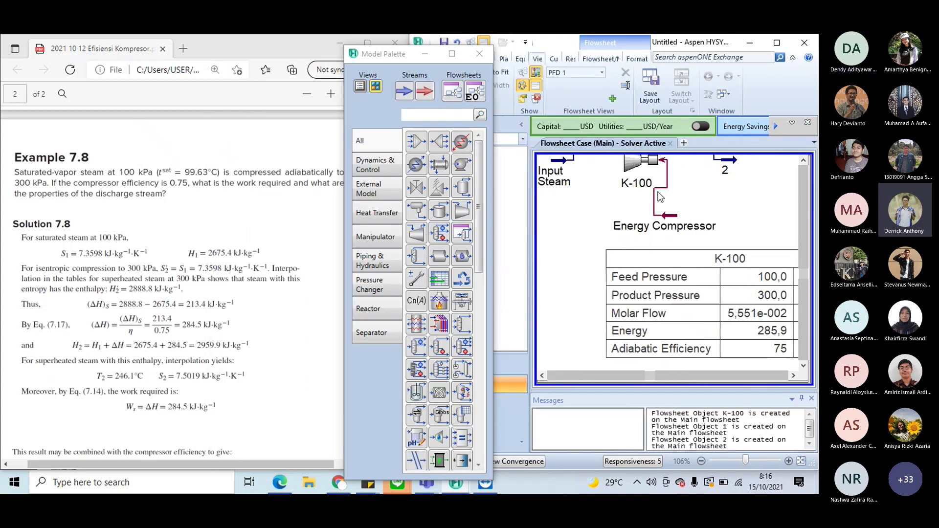
# Maximize the simulation window and close the Model Palette.
pyautogui.click(784, 49)
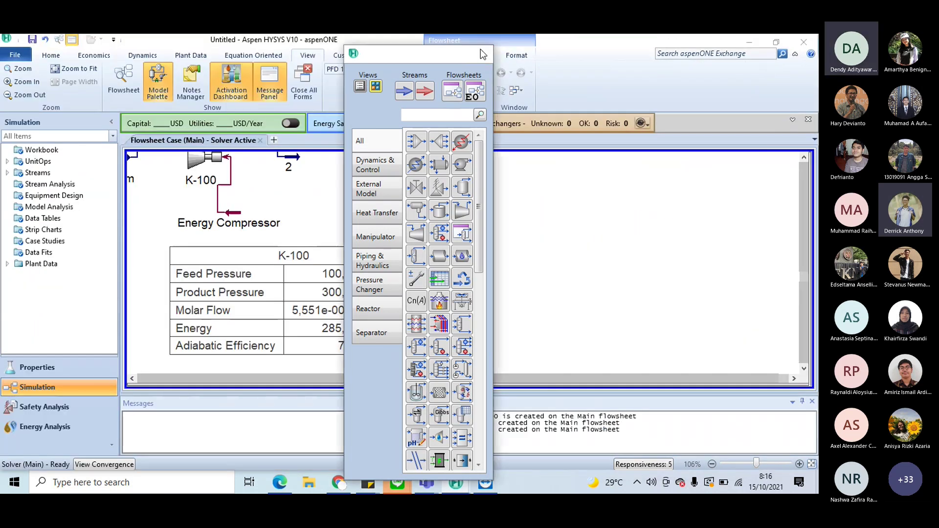
pyautogui.click(479, 53)
pyautogui.hscroll(4, 530, 245)
pyautogui.scroll(1, 530, 245)
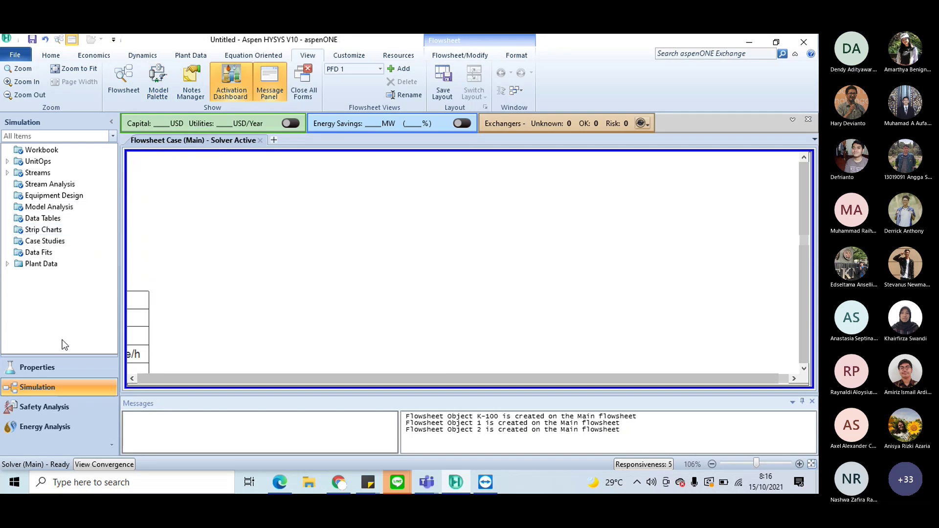
# Create a new blank simulation case.
pyautogui.click(65, 379)
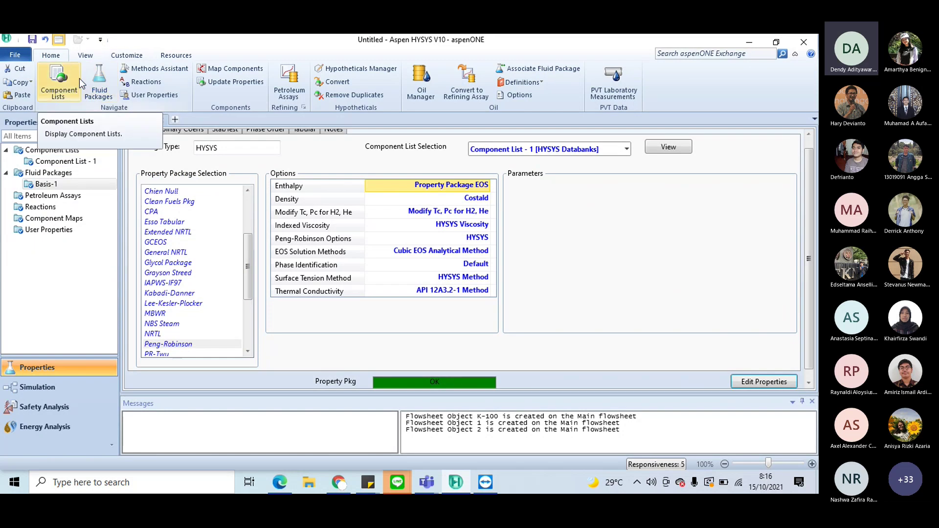
pyautogui.click(16, 56)
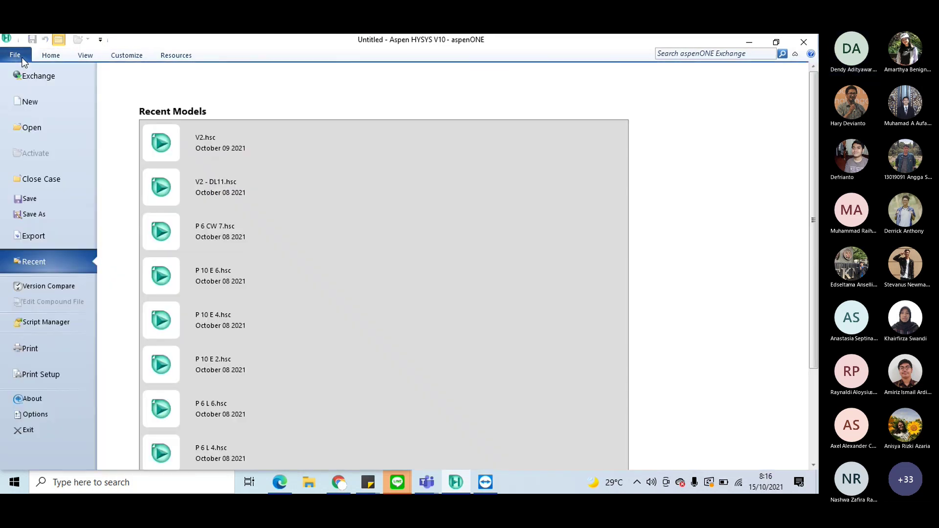
pyautogui.click(46, 104)
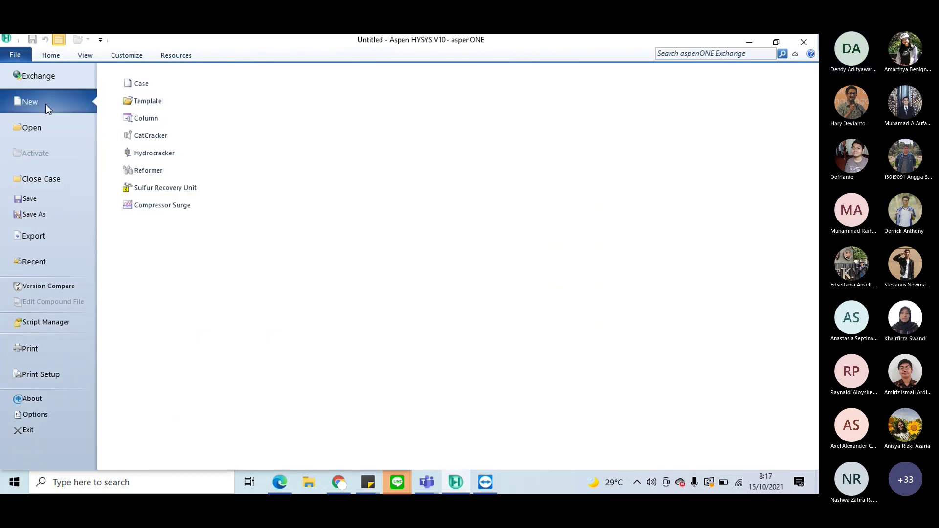
pyautogui.click(133, 85)
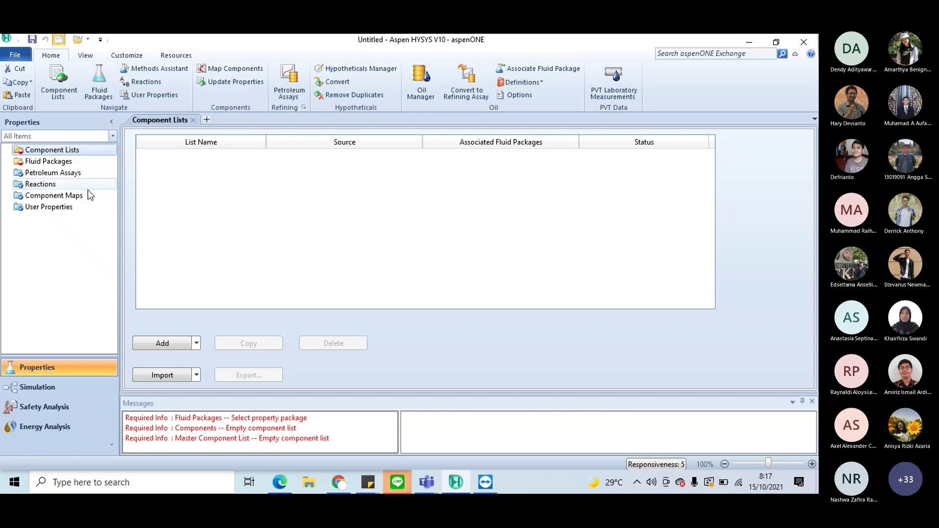
# Add a component list to the new case and include water (H2O) as a pure component.
pyautogui.click(166, 344)
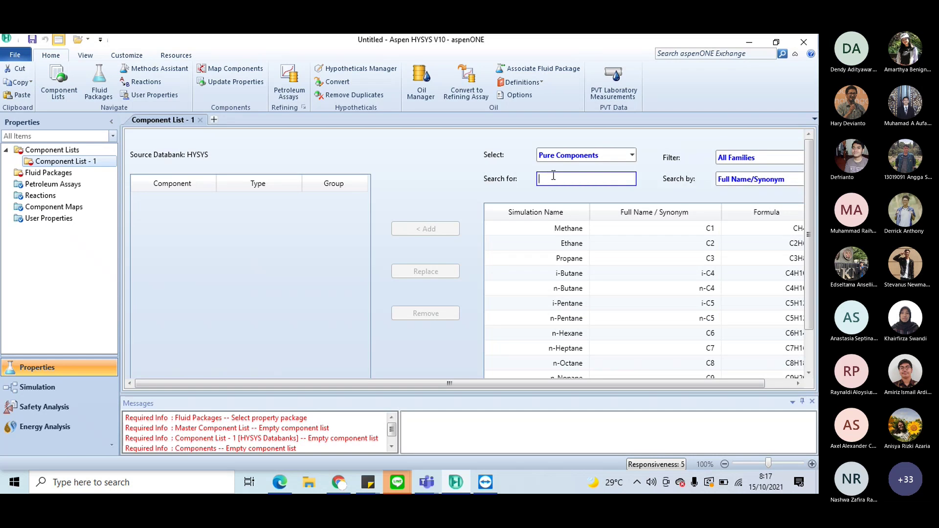
pyautogui.write('water')
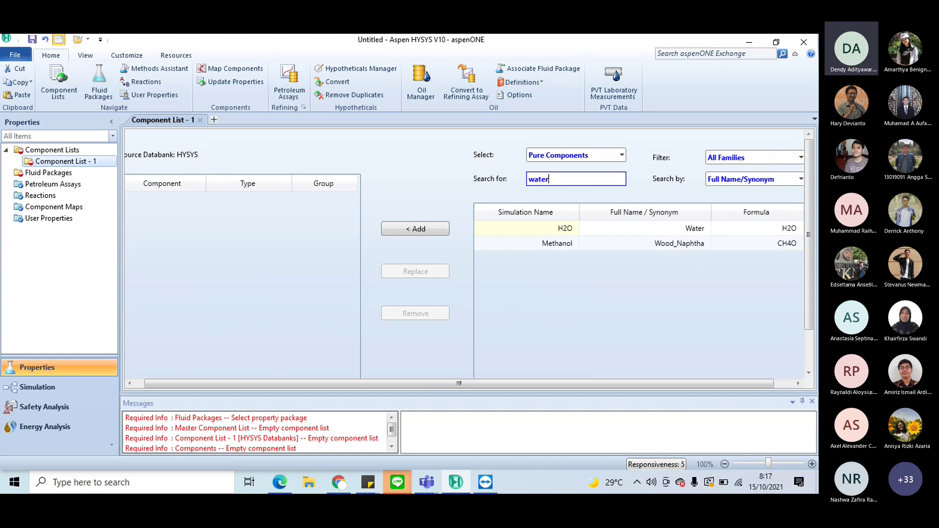
pyautogui.click(561, 233)
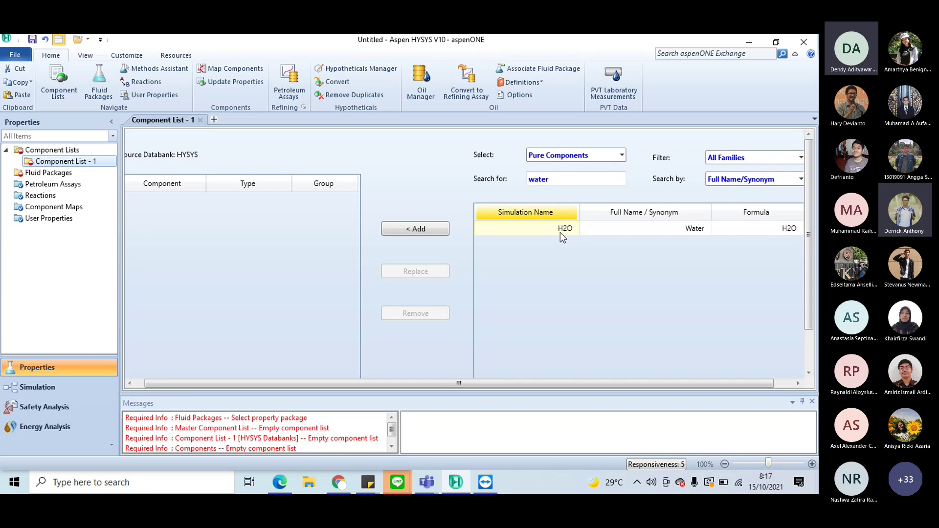
pyautogui.click(436, 233)
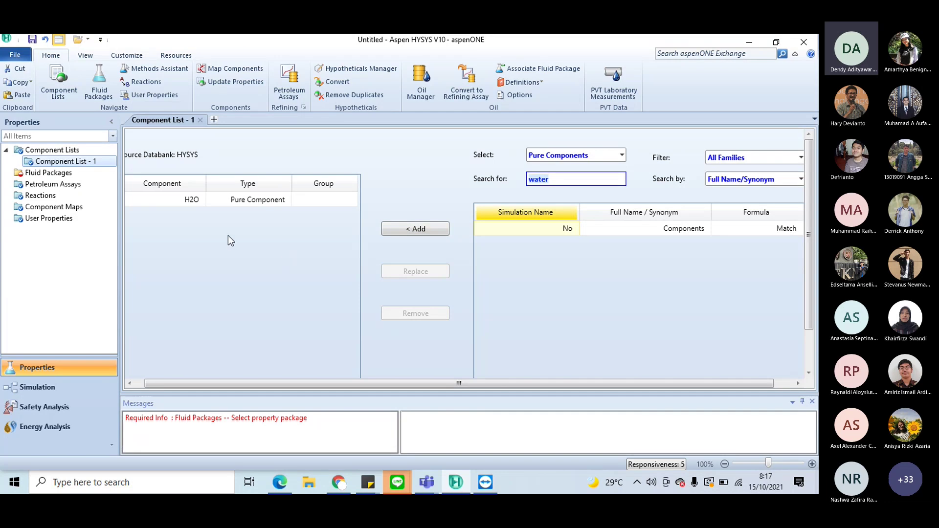
# Add a fluid package using the Peng-Robinson property package.
pyautogui.click(70, 174)
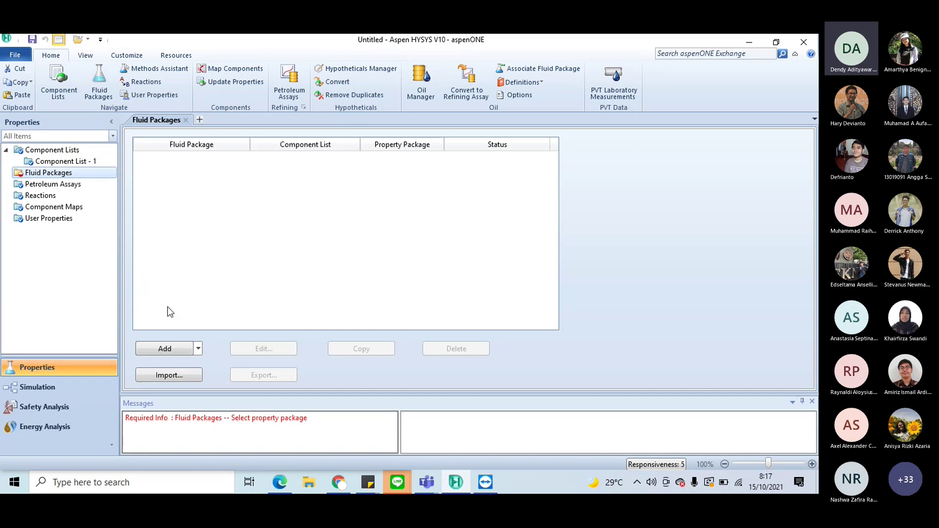
pyautogui.click(174, 349)
pyautogui.moveTo(251, 251); pyautogui.dragTo(249, 301)
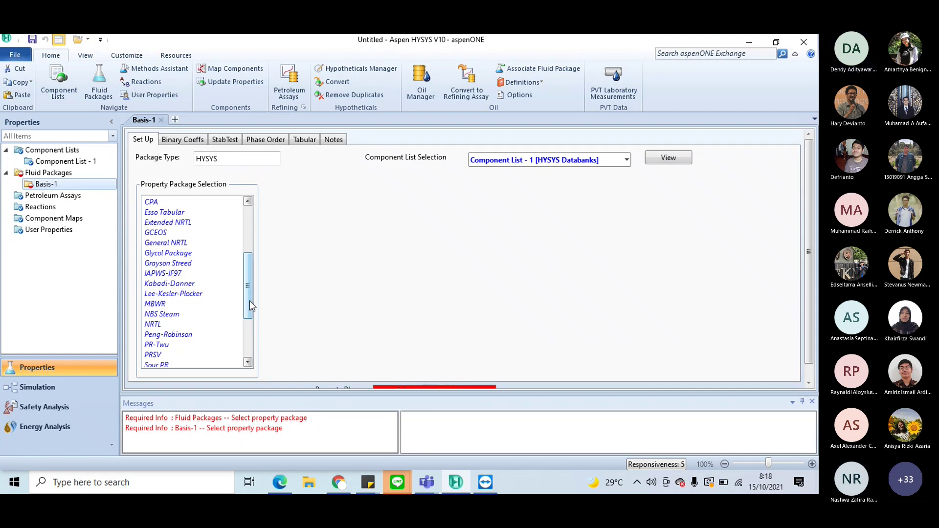
pyautogui.click(210, 335)
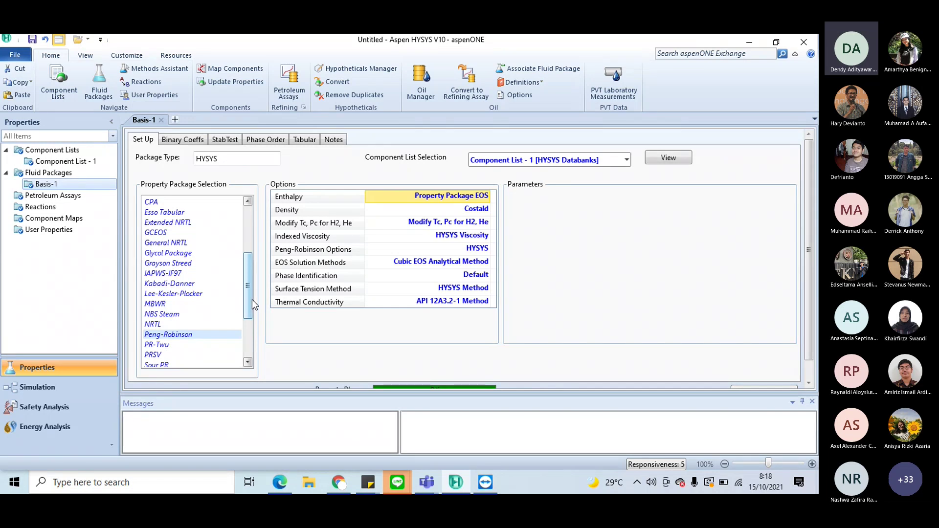
pyautogui.scroll(-1, 607, 287)
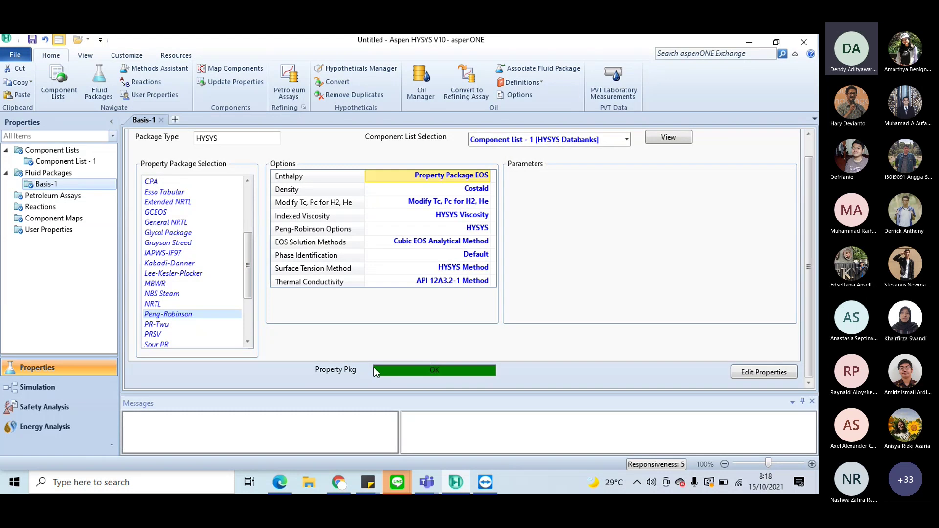
# Enter the simulation environment, move the Model Palette clear of the flowsheet and place a material stream.
pyautogui.click(76, 387)
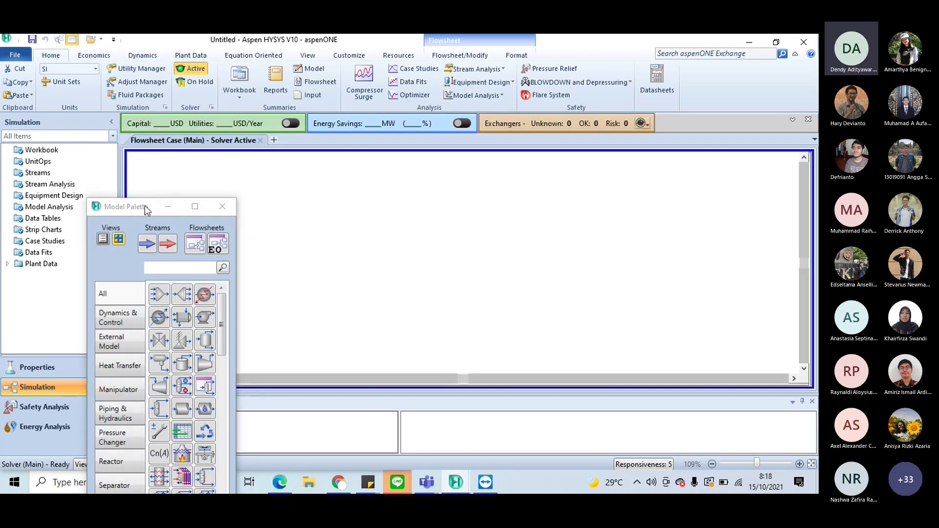
pyautogui.moveTo(145, 205); pyautogui.dragTo(134, 77)
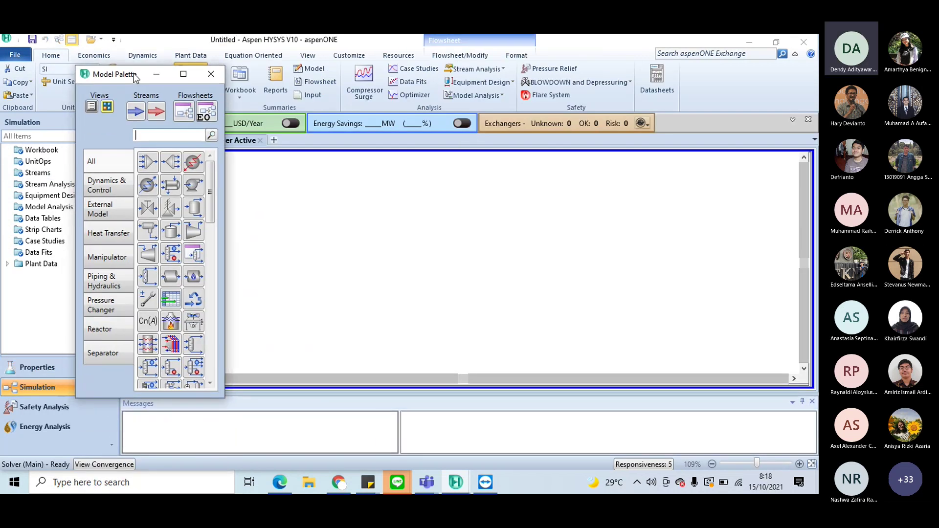
pyautogui.click(139, 111)
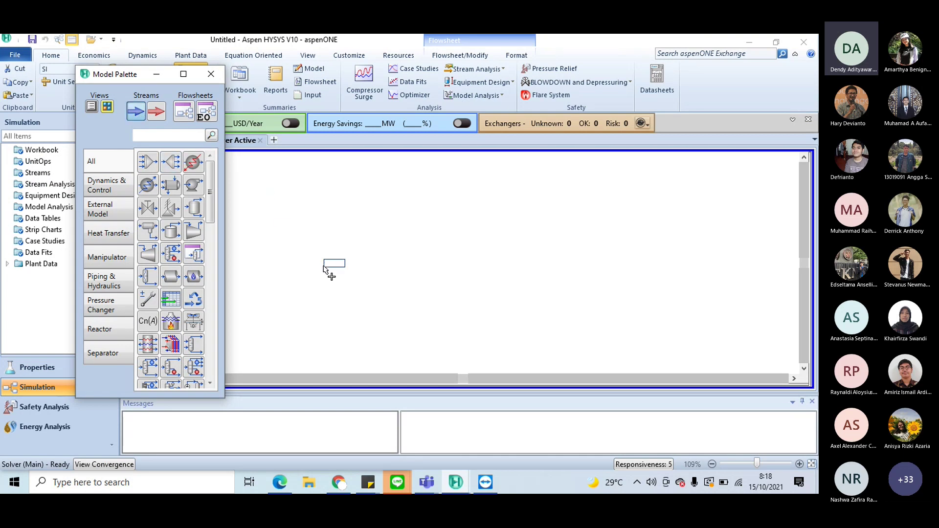
pyautogui.click(324, 267)
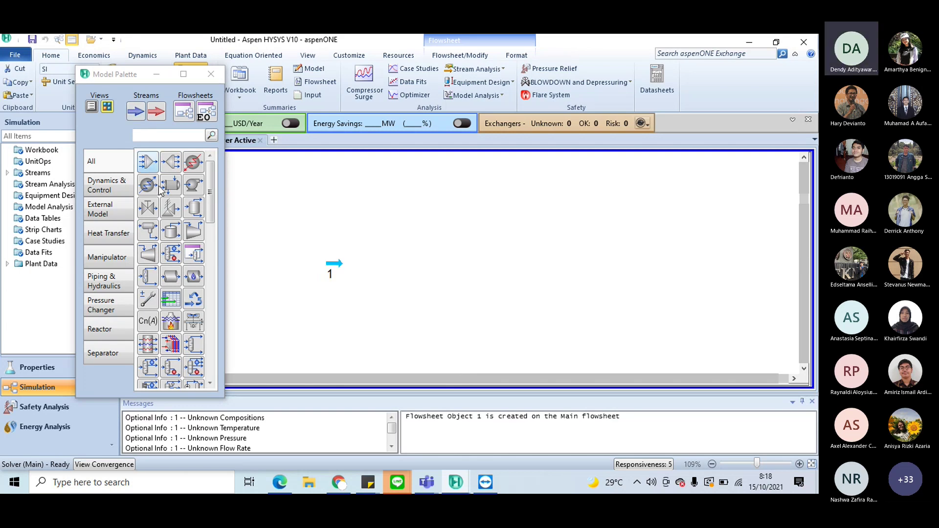
# Place a compressor to the right of stream 1 and a second material stream beyond it on the flowsheet.
pyautogui.click(193, 230)
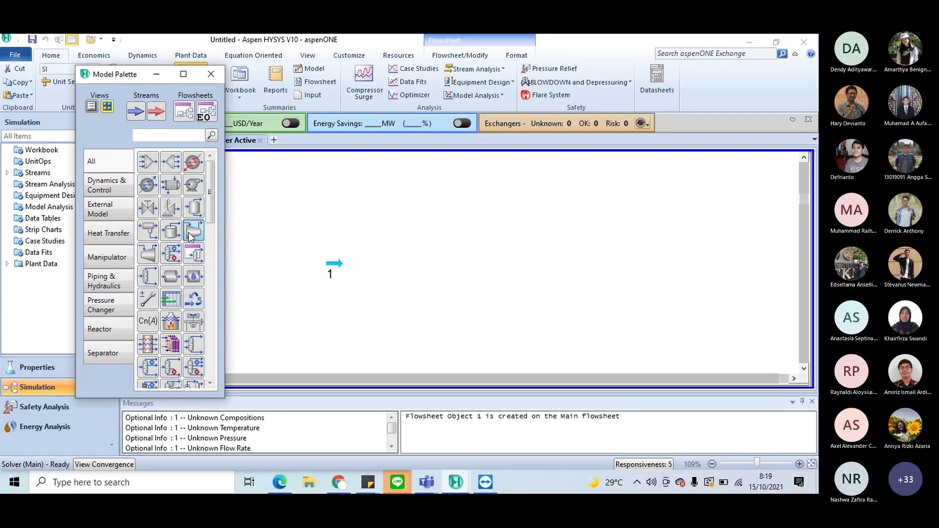
pyautogui.click(368, 285)
pyautogui.click(137, 114)
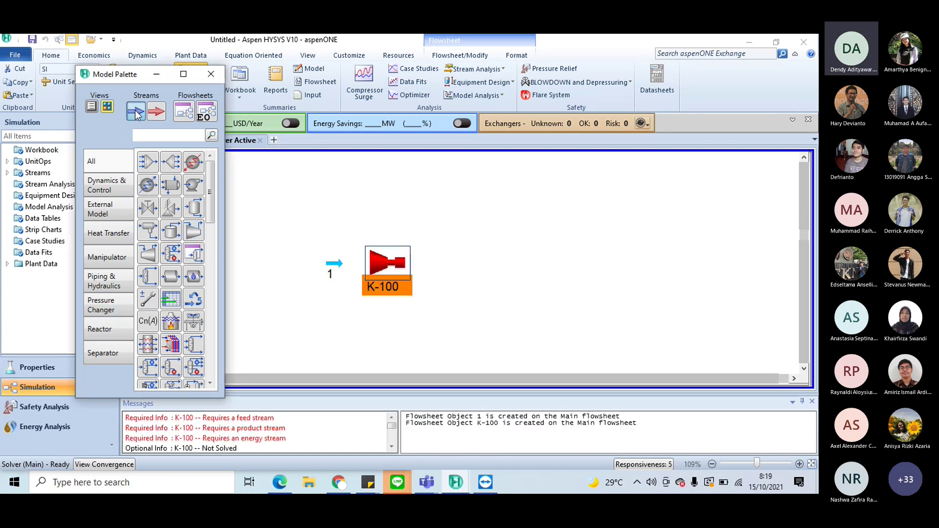
pyautogui.click(452, 269)
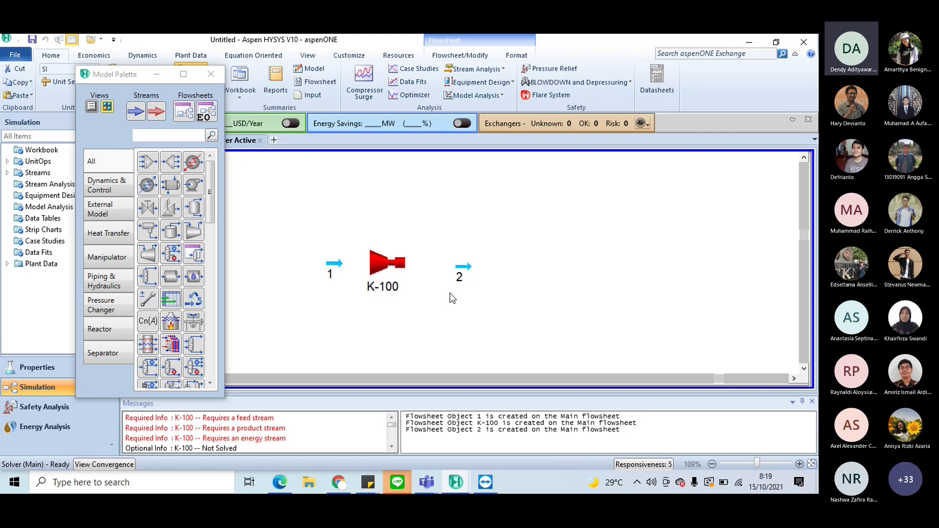
pyautogui.click(396, 268)
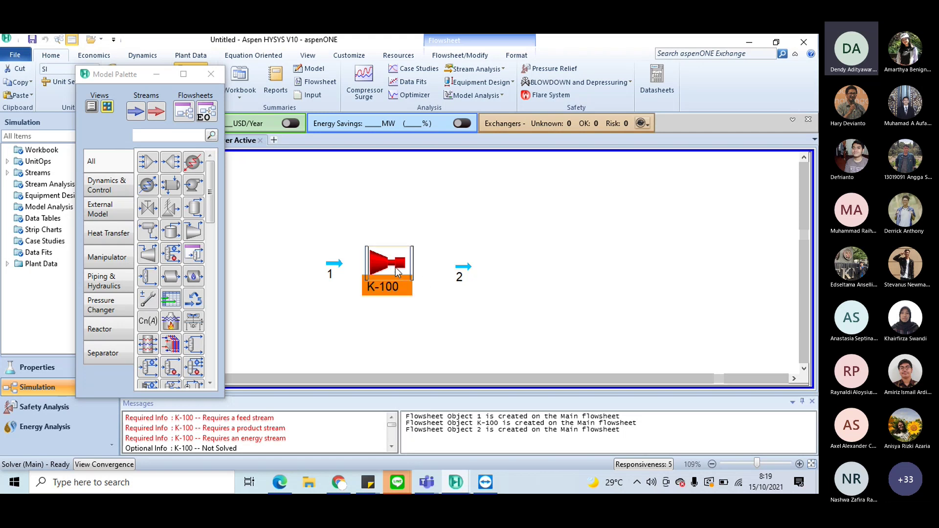
pyautogui.click(385, 336)
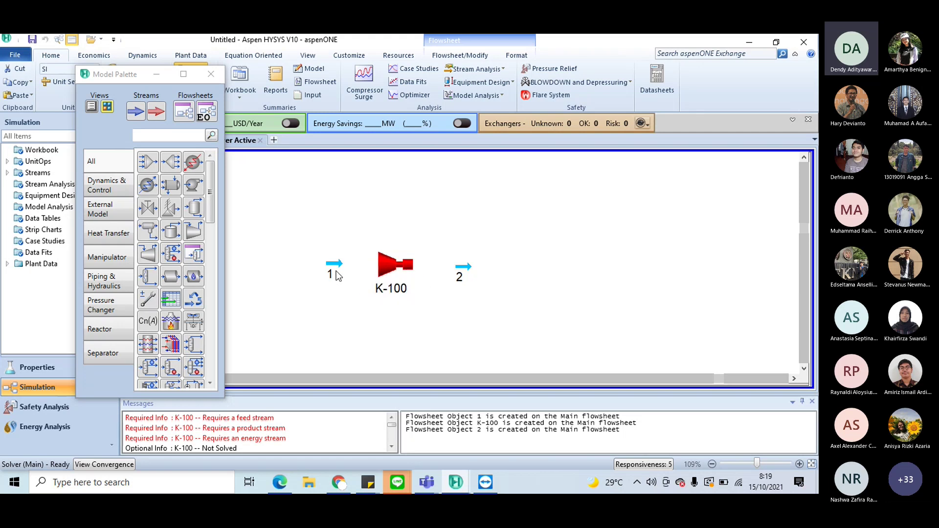
# Define the composition of stream 1 as pure water with an H2O mole fraction of 1.
pyautogui.moveTo(334, 271)
pyautogui.doubleClick(333, 269)
pyautogui.moveTo(313, 141); pyautogui.dragTo(350, 95)
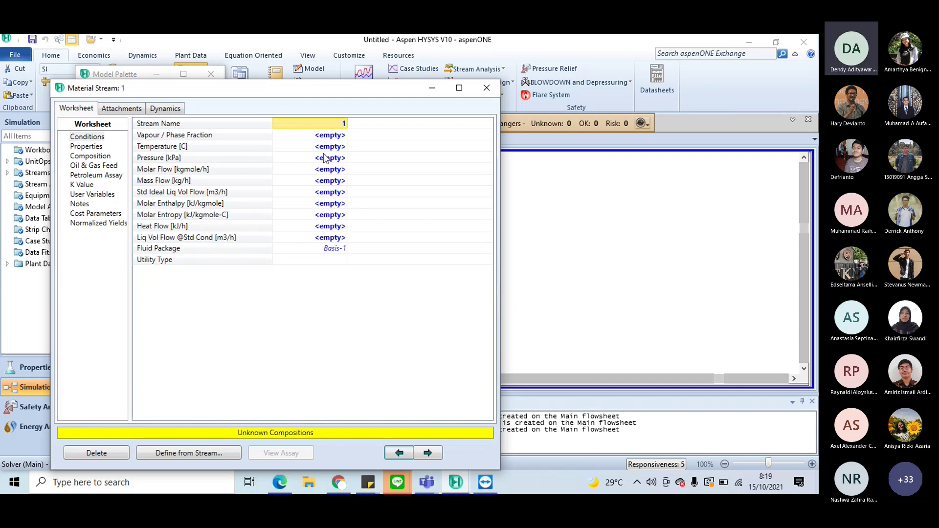
pyautogui.click(93, 156)
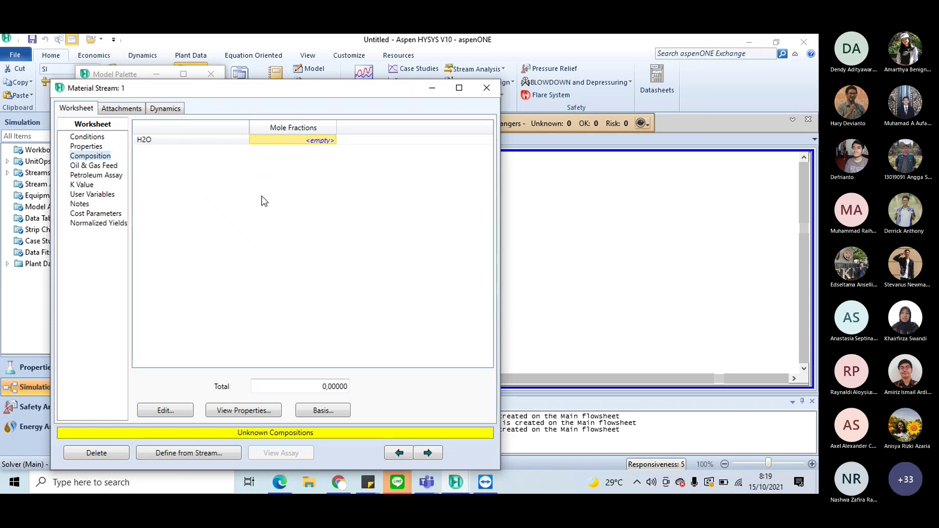
pyautogui.click(326, 141)
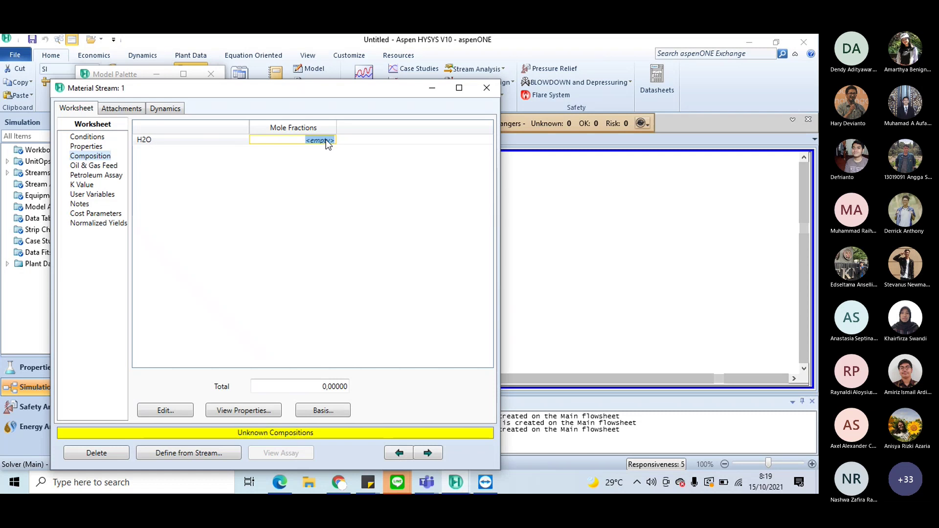
pyautogui.write('1')
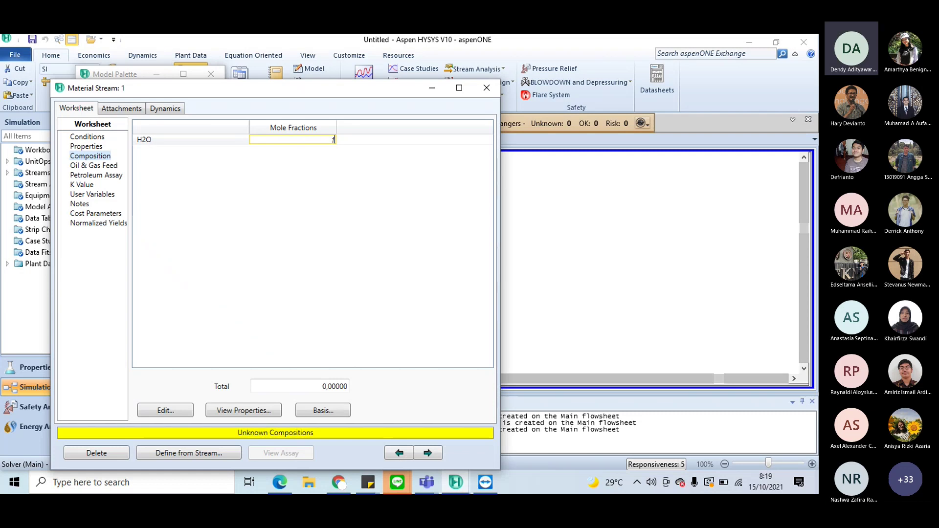
pyautogui.press('Return')
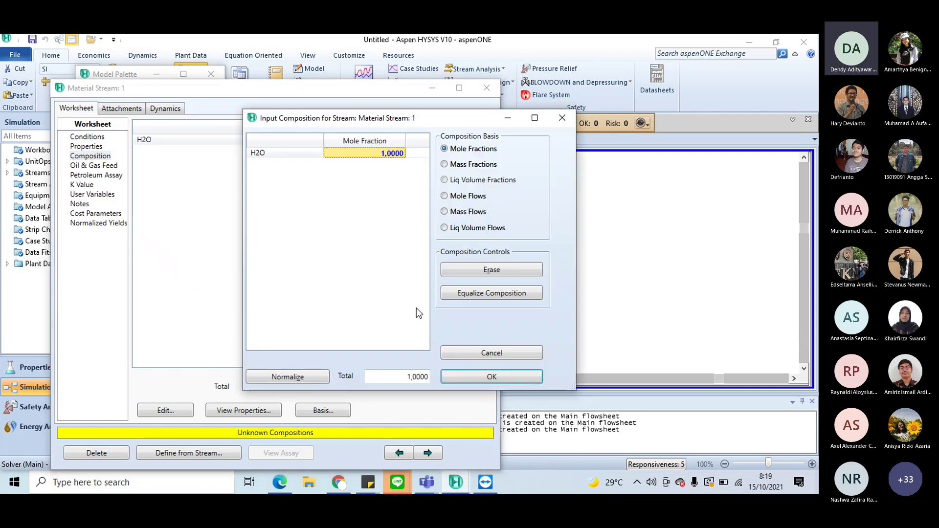
pyautogui.click(492, 376)
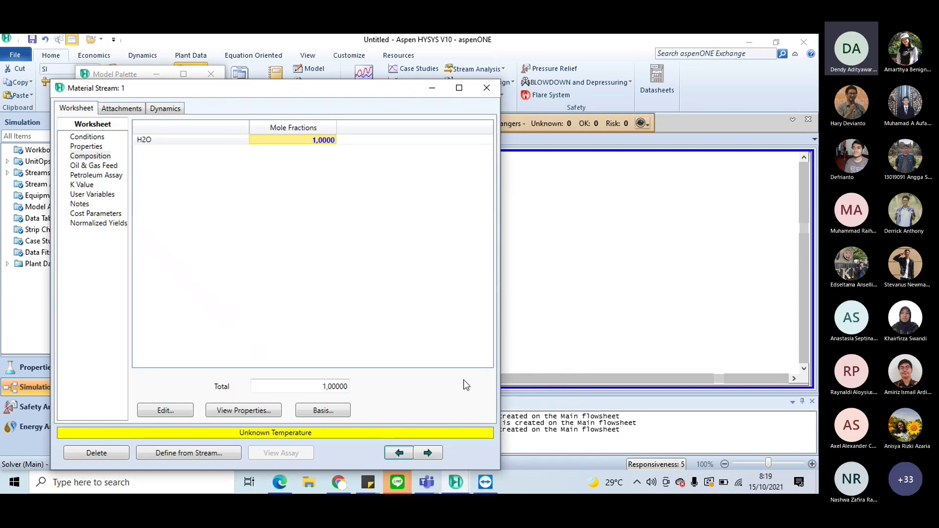
# Set stream 1's temperature to 99.63 C and its pressure to 100 kPa.
pyautogui.click(102, 140)
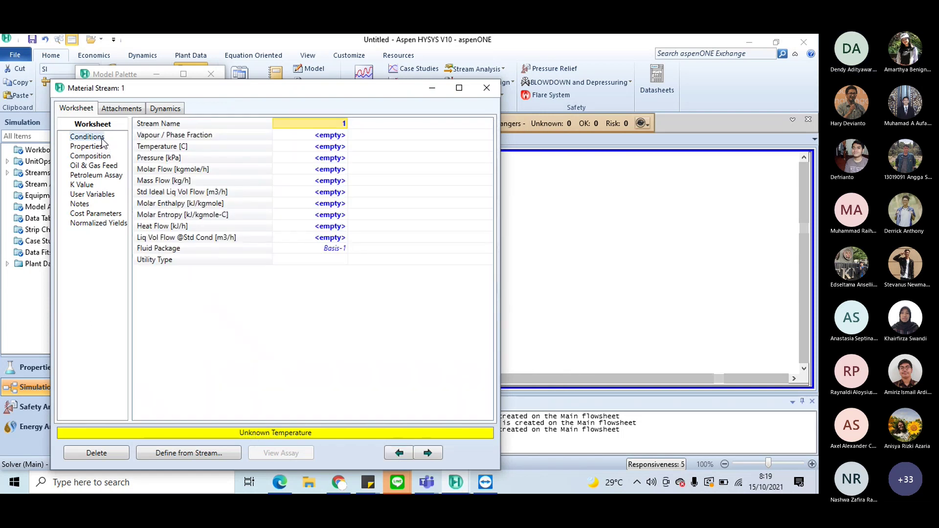
pyautogui.click(316, 147)
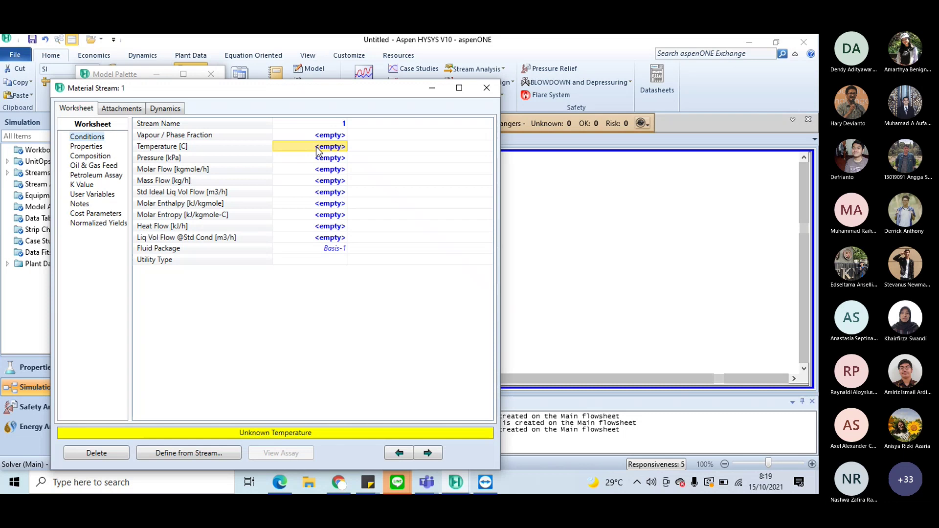
pyautogui.write('99')
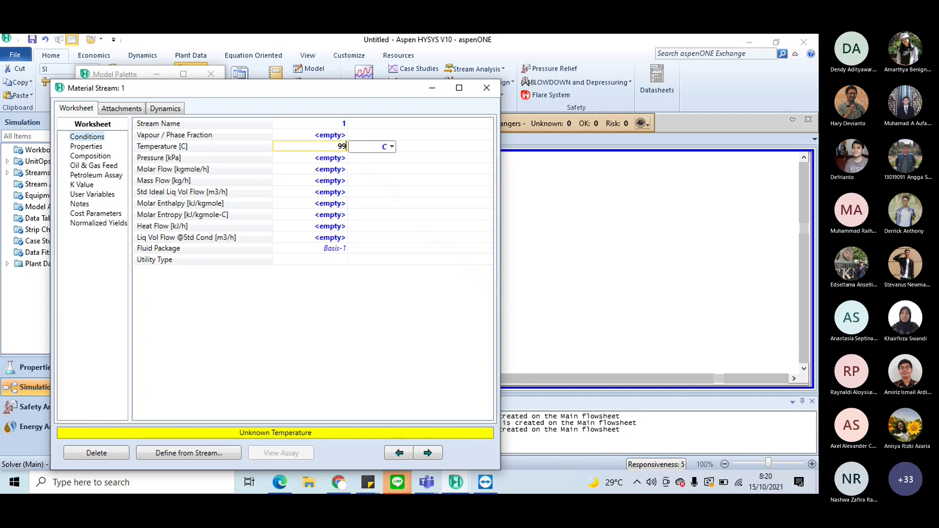
pyautogui.write('.63')
pyautogui.press('Return')
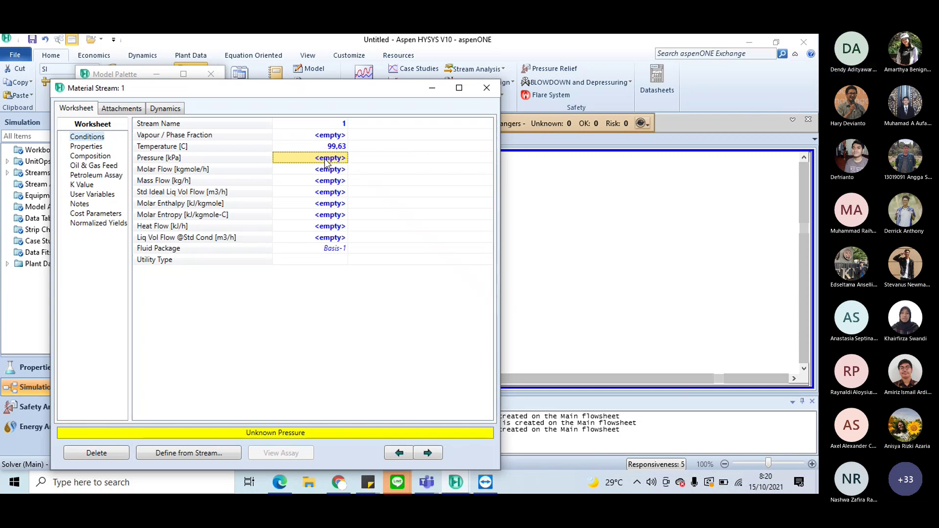
pyautogui.write('100')
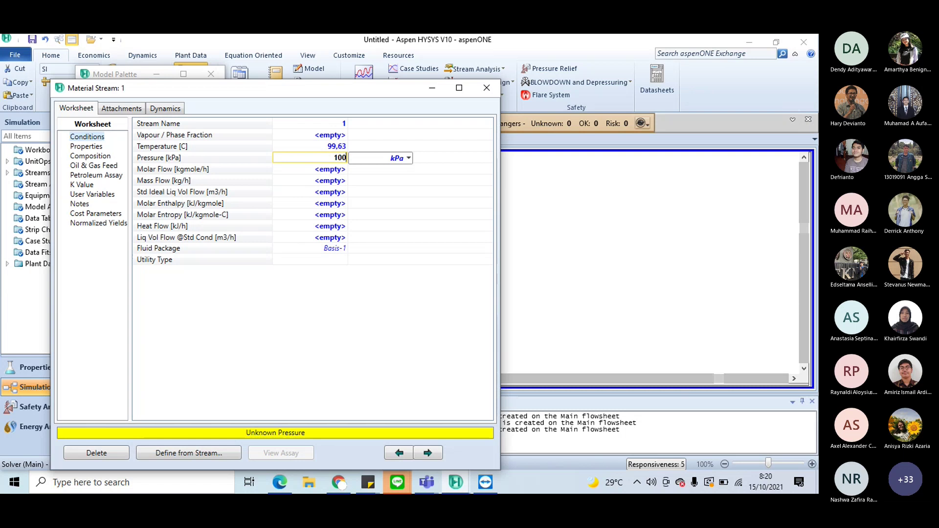
pyautogui.press('Return')
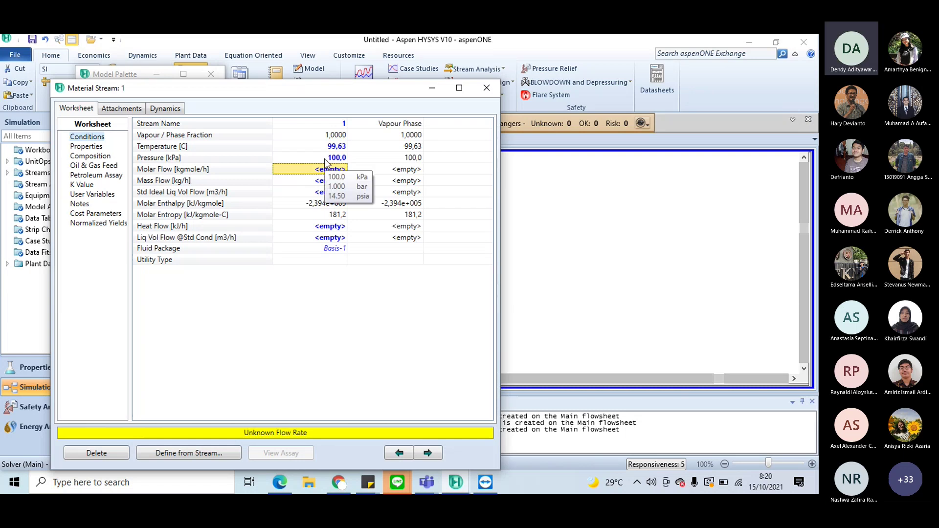
# Set stream 1's mass flow to 1 kg/h and close its property window.
pyautogui.press('Down')
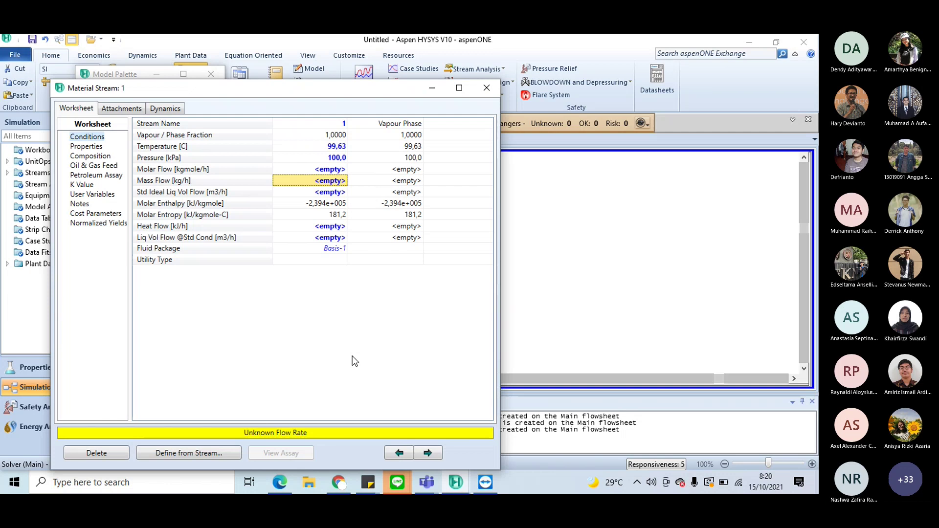
pyautogui.moveTo(334, 204)
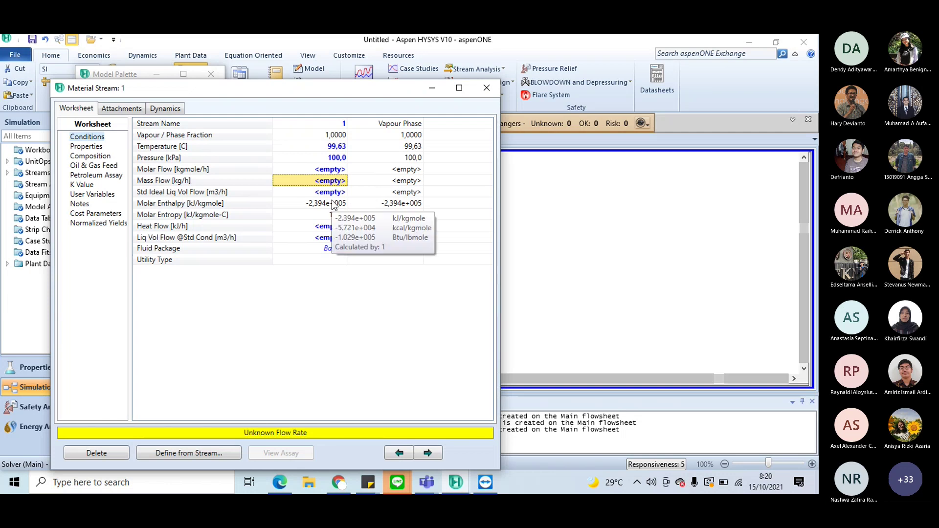
pyautogui.write('1')
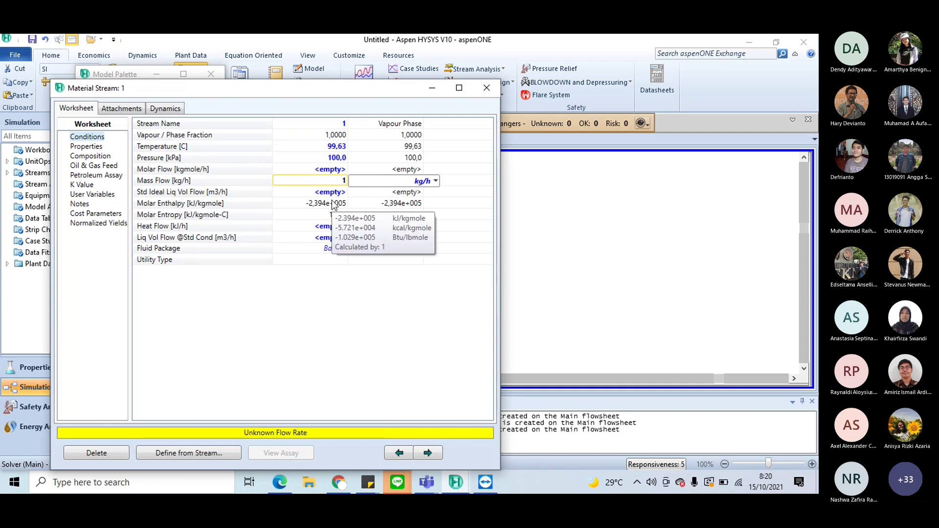
pyautogui.press('Return')
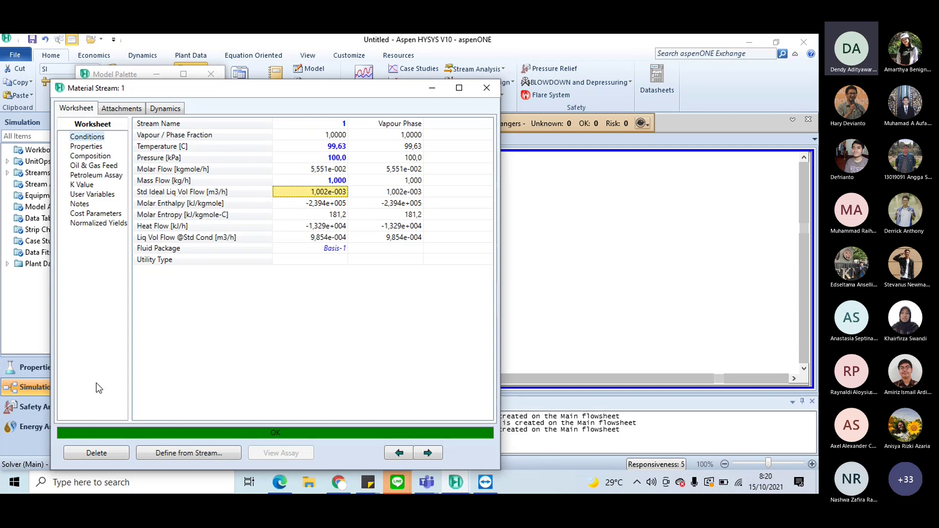
pyautogui.click(487, 88)
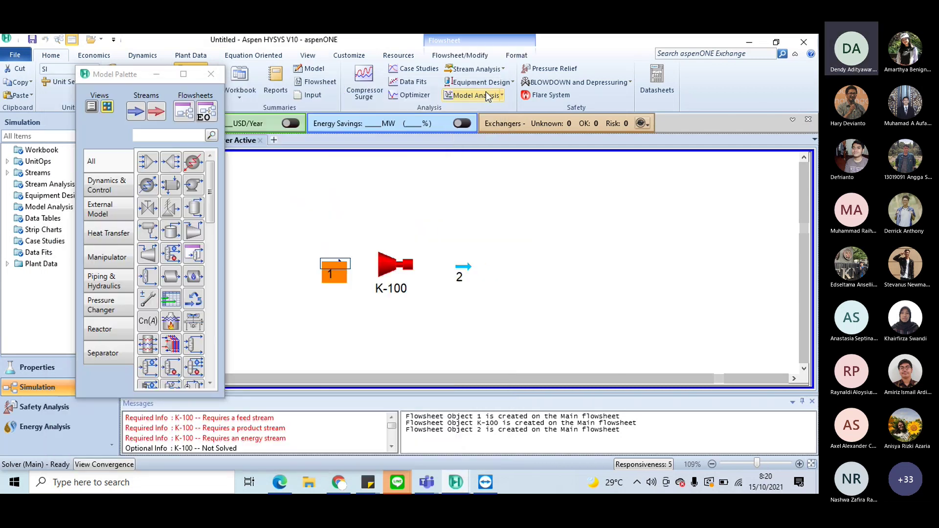
# Connect compressor K-100 with stream 1 as its inlet and stream 2 as its outlet.
pyautogui.doubleClick(399, 266)
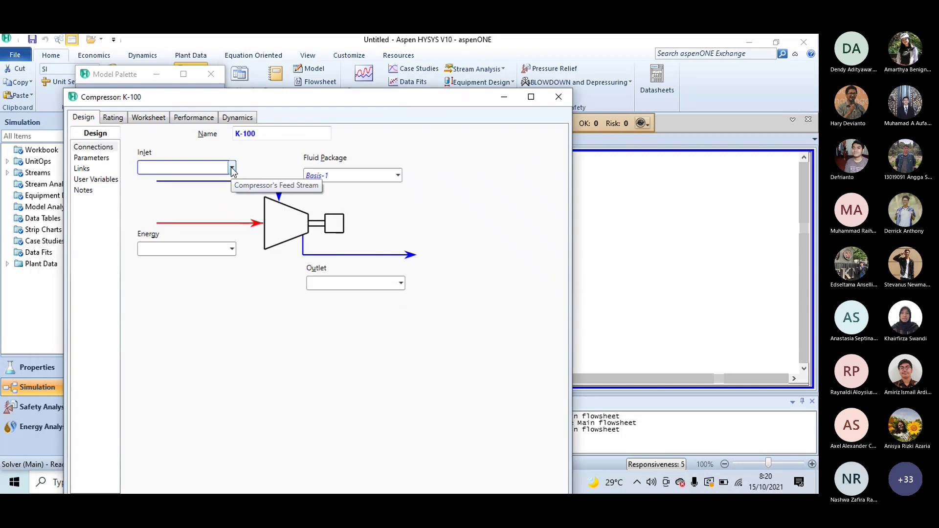
pyautogui.click(232, 169)
pyautogui.click(207, 182)
pyautogui.click(401, 283)
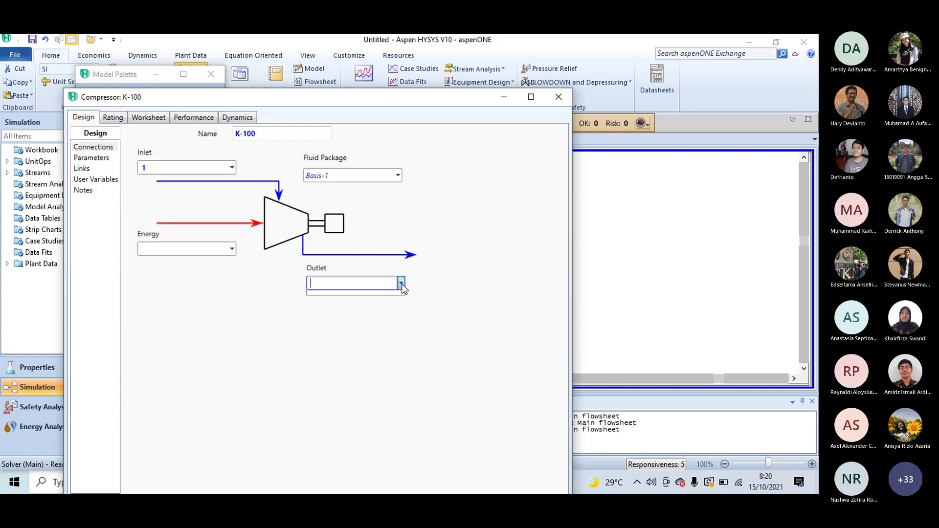
pyautogui.click(385, 300)
pyautogui.moveTo(400, 111); pyautogui.dragTo(424, 60)
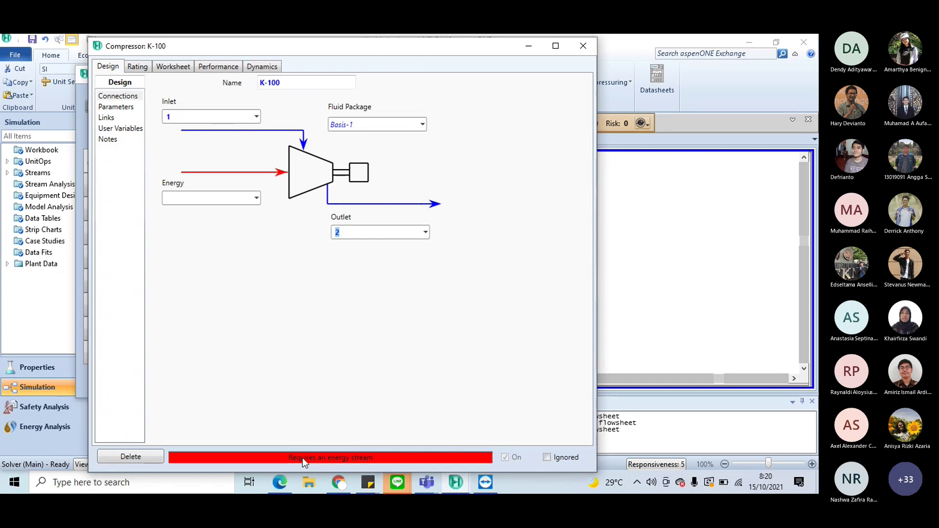
# Add an energy stream named "Energy stream" to compressor K-100 and return to the flowsheet.
pyautogui.click(200, 195)
pyautogui.write('Energy stream')
pyautogui.press('Return')
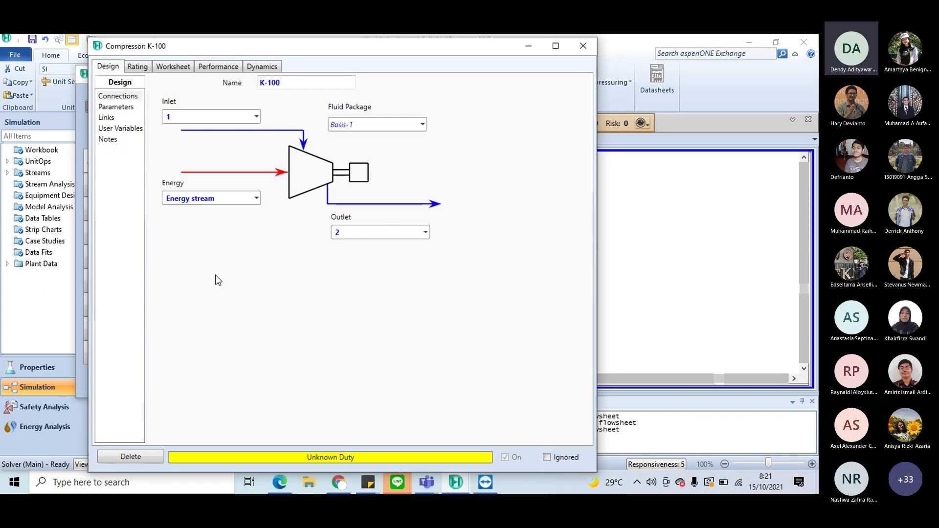
pyautogui.click(583, 49)
pyautogui.click(499, 342)
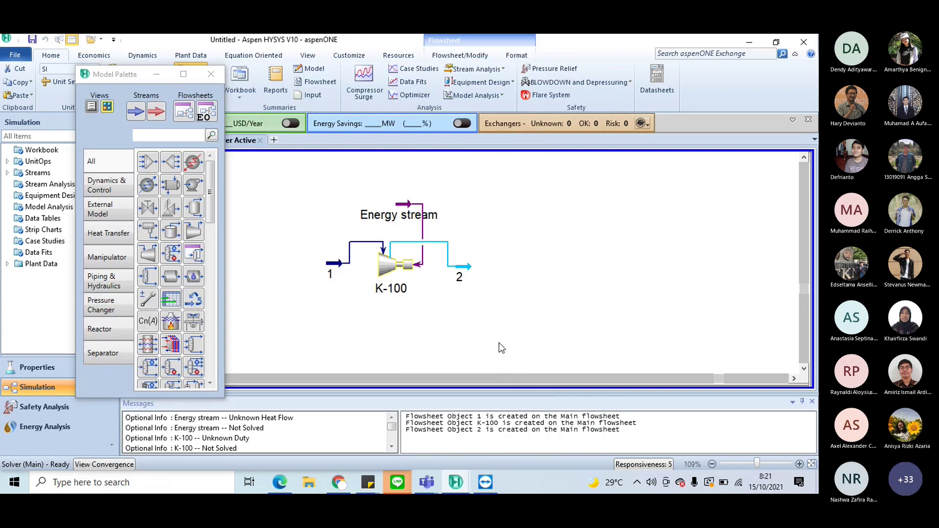
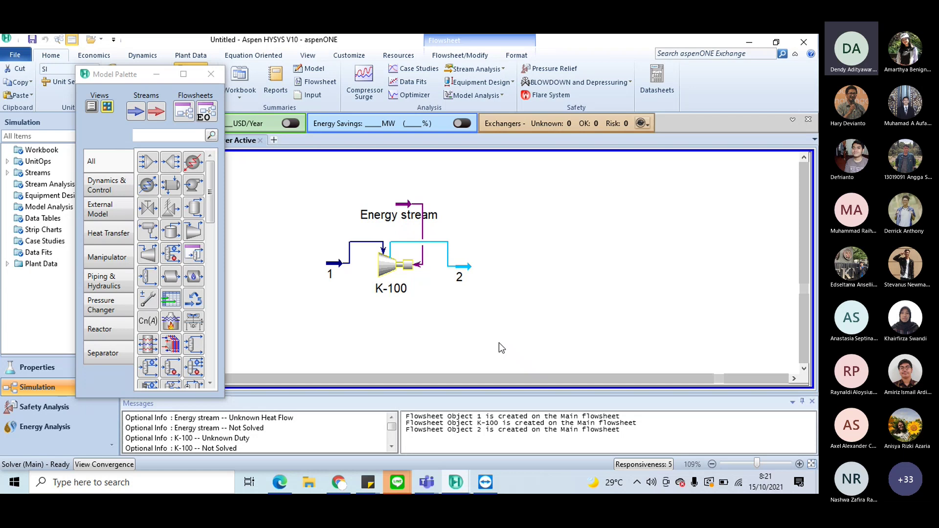
# Set the pressure of outlet stream 2 to 300 kPa and close its property window.
pyautogui.doubleClick(462, 267)
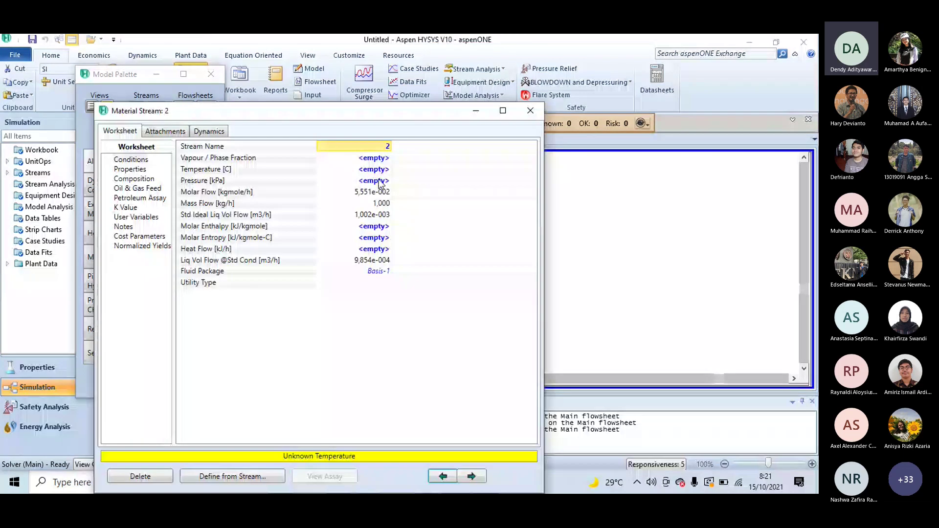
pyautogui.click(380, 181)
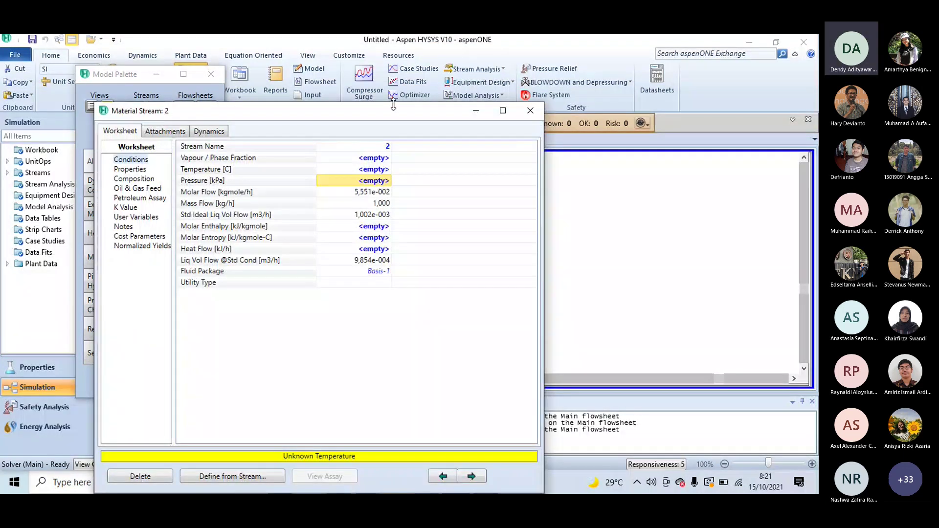
pyautogui.write('300')
pyautogui.moveTo(396, 118); pyautogui.dragTo(407, 92)
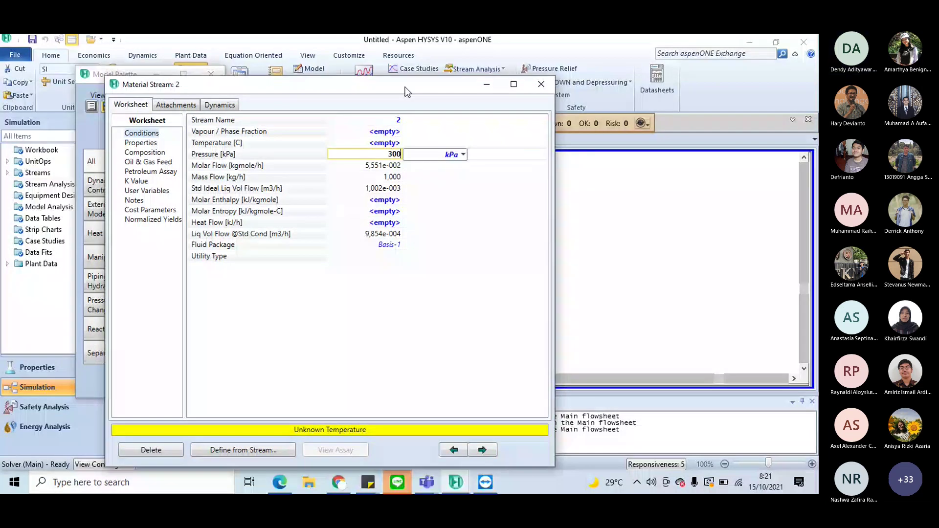
pyautogui.moveTo(405, 91); pyautogui.dragTo(414, 74)
pyautogui.press('Return')
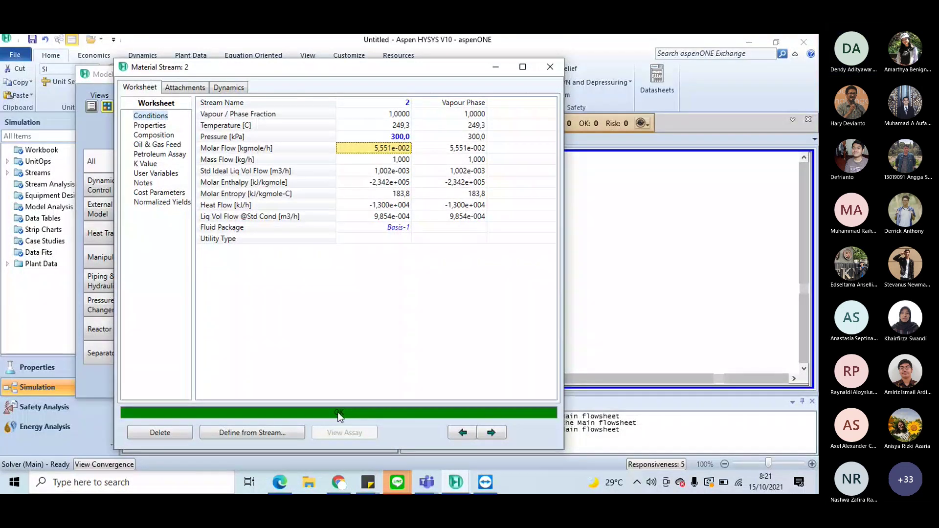
pyautogui.moveTo(371, 67); pyautogui.dragTo(385, 59)
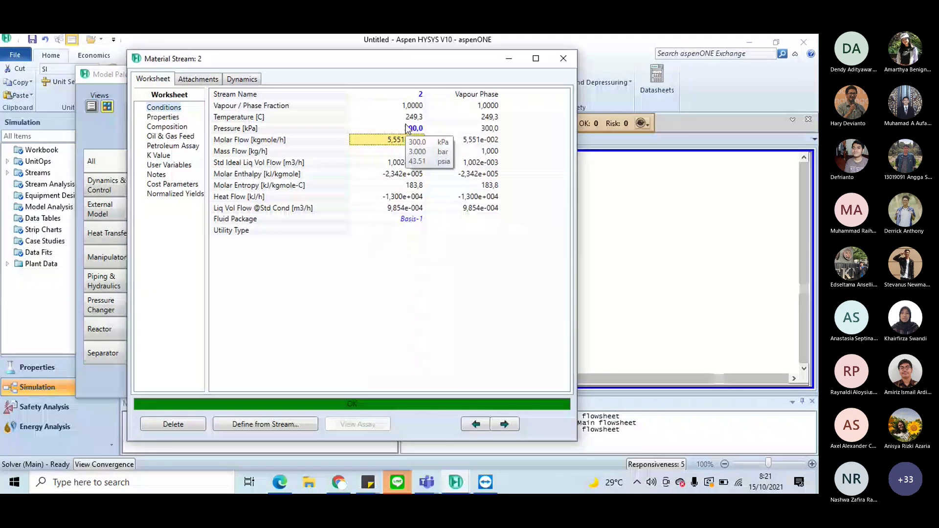
pyautogui.click(406, 129)
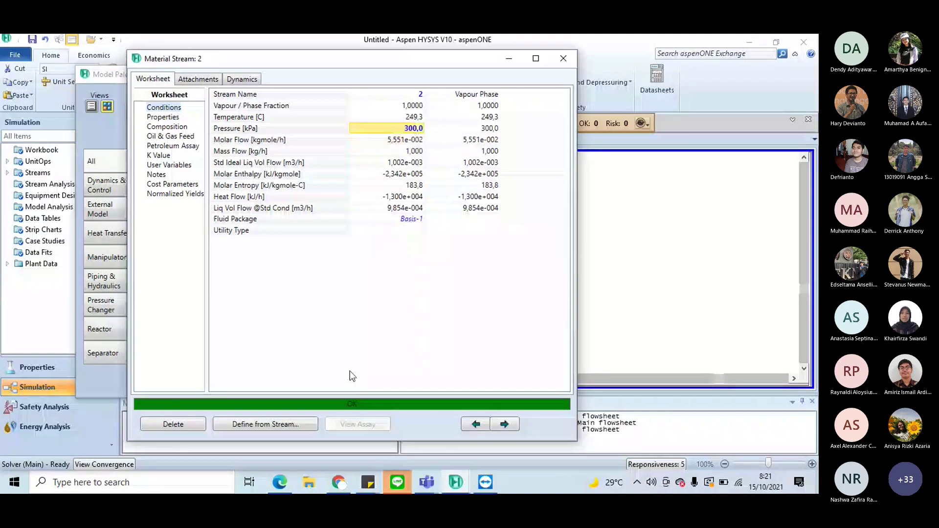
pyautogui.click(569, 58)
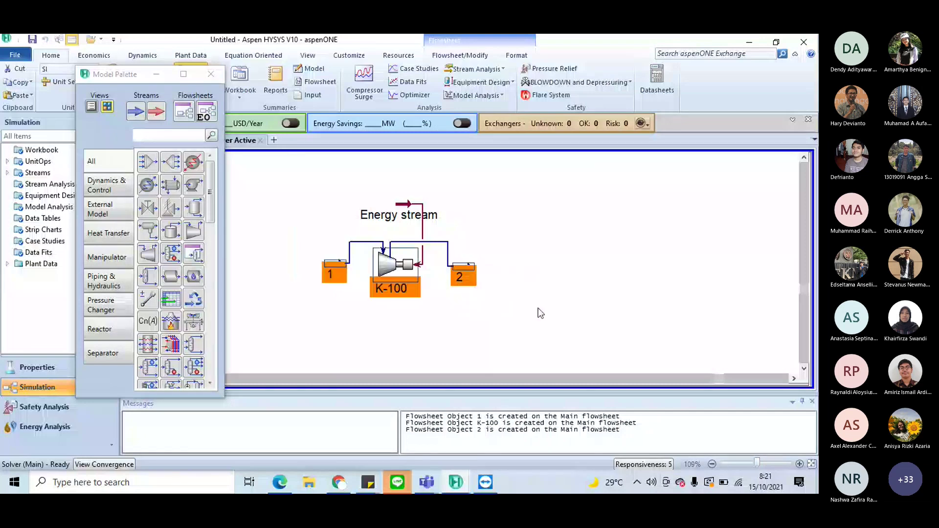
# Review the calculated conditions of outlet stream 2, then return to the flowsheet with nothing selected.
pyautogui.doubleClick(467, 270)
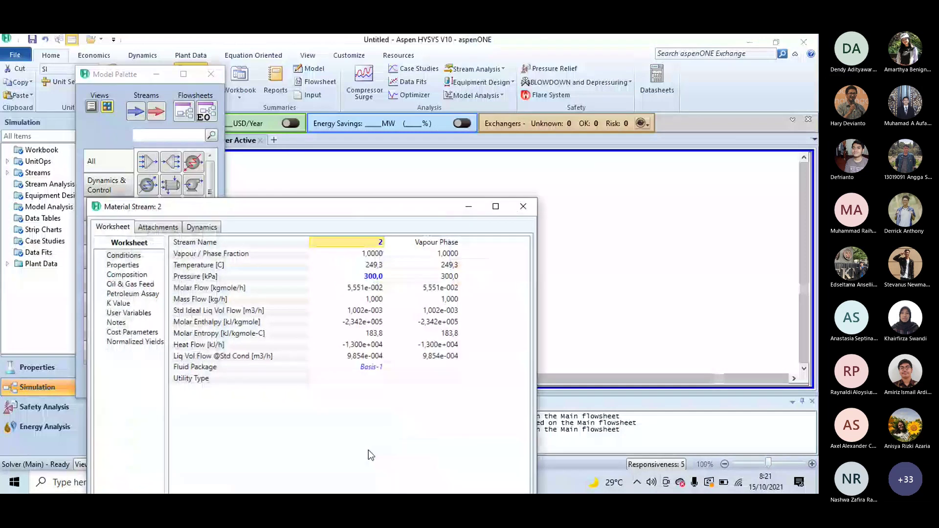
pyautogui.moveTo(399, 206); pyautogui.dragTo(444, 77)
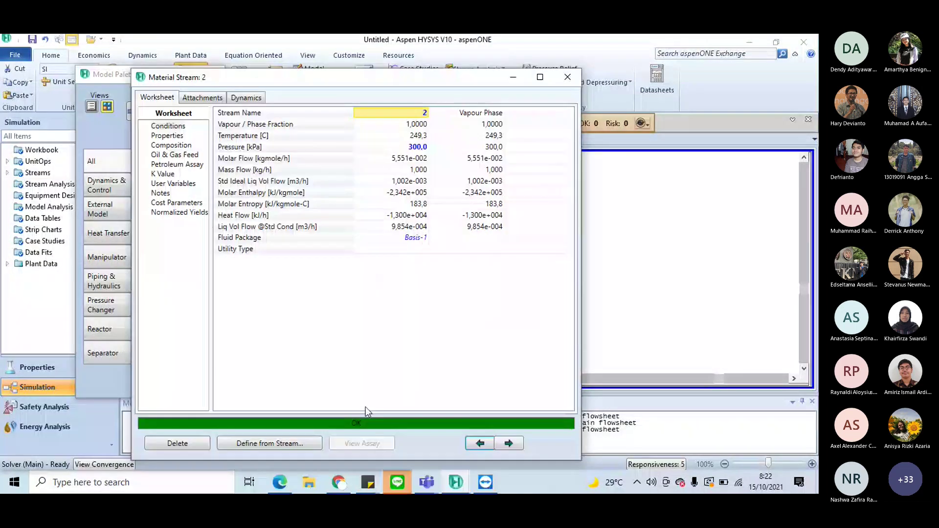
pyautogui.click(567, 77)
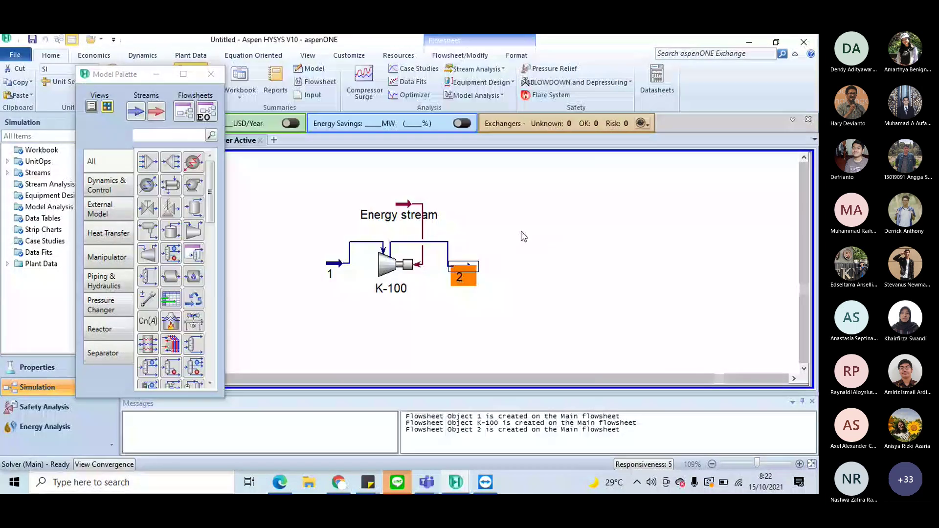
pyautogui.click(523, 237)
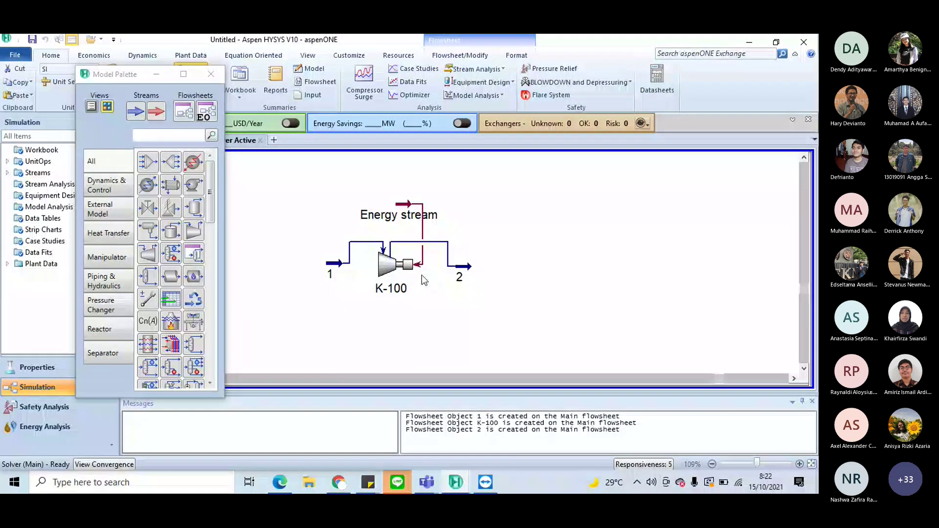
pyautogui.rightClick(393, 272)
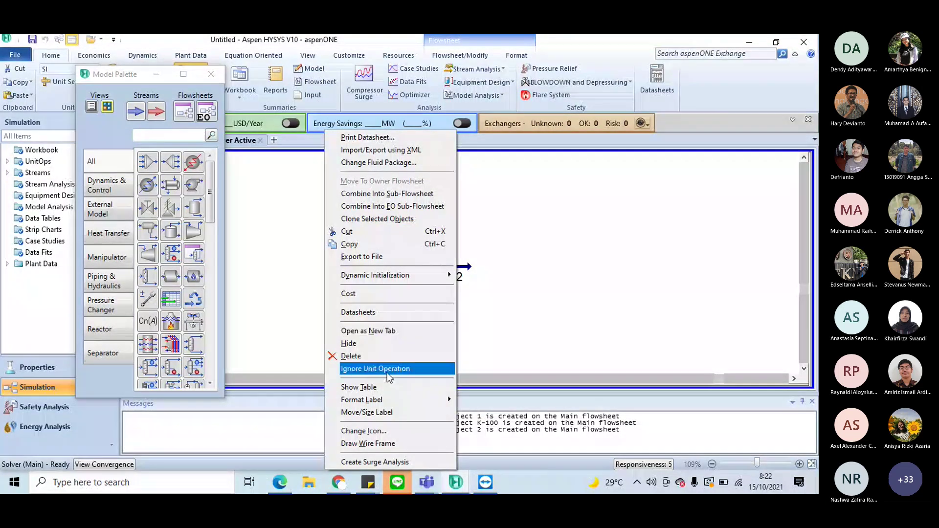
pyautogui.click(389, 387)
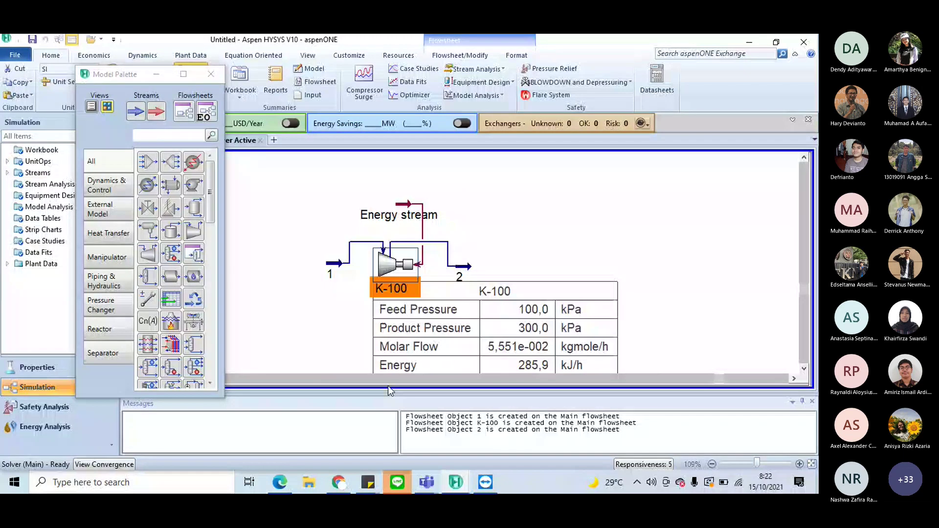
pyautogui.click(521, 290)
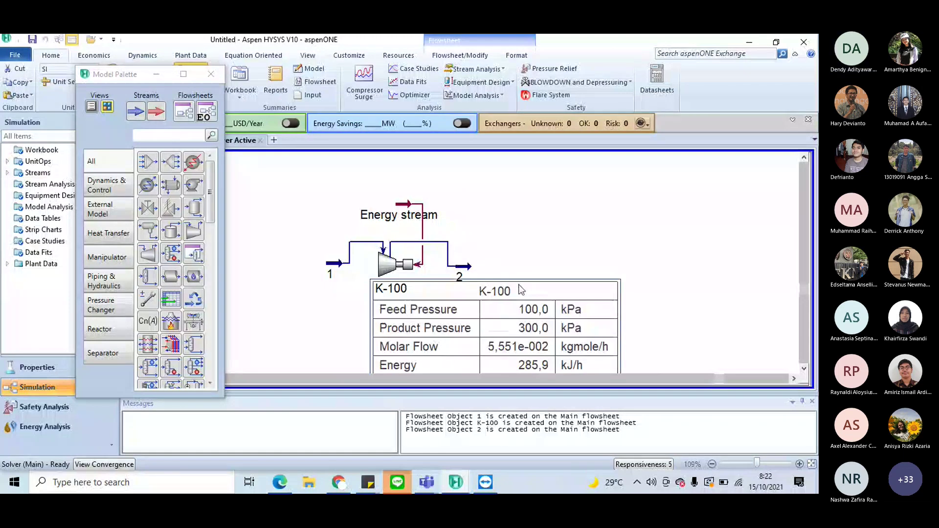
pyautogui.press('Delete')
# Show the results table of compressor K-100 on the flowsheet and place it below the compressor.
pyautogui.rightClick(383, 265)
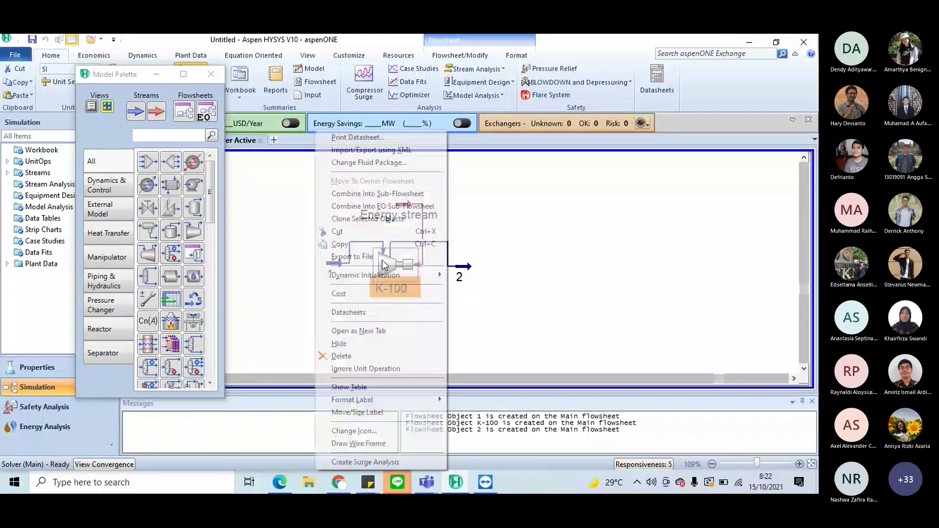
pyautogui.click(390, 389)
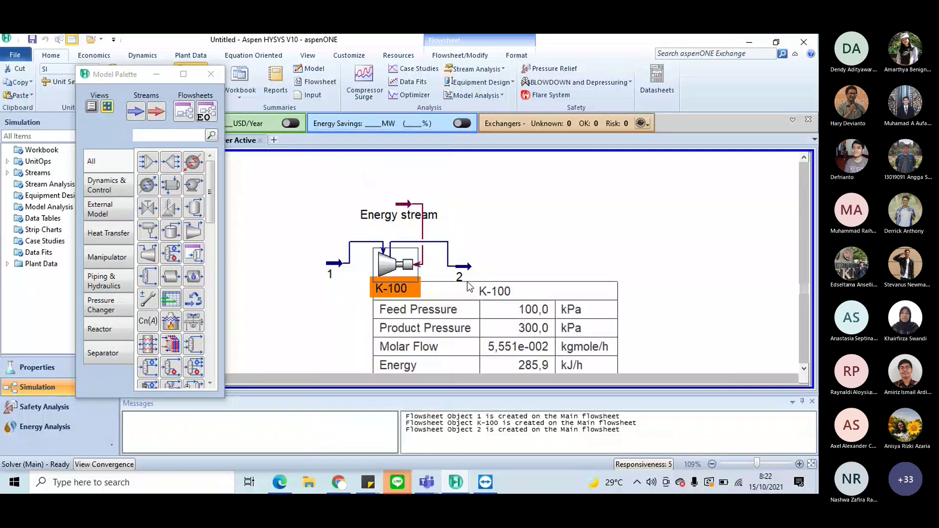
pyautogui.moveTo(540, 243); pyautogui.dragTo(541, 254)
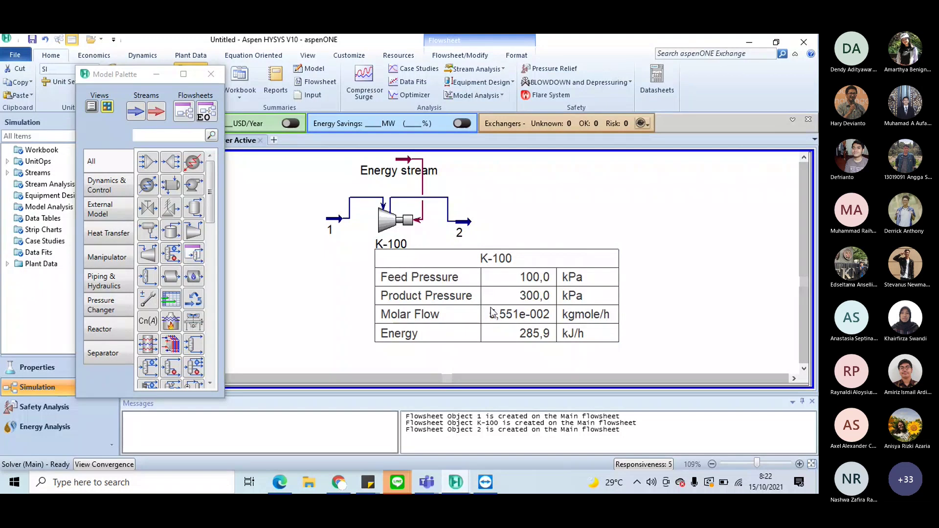
# Open the properties of compressor K-100, look at its rating settings, and close the window.
pyautogui.moveTo(398, 229)
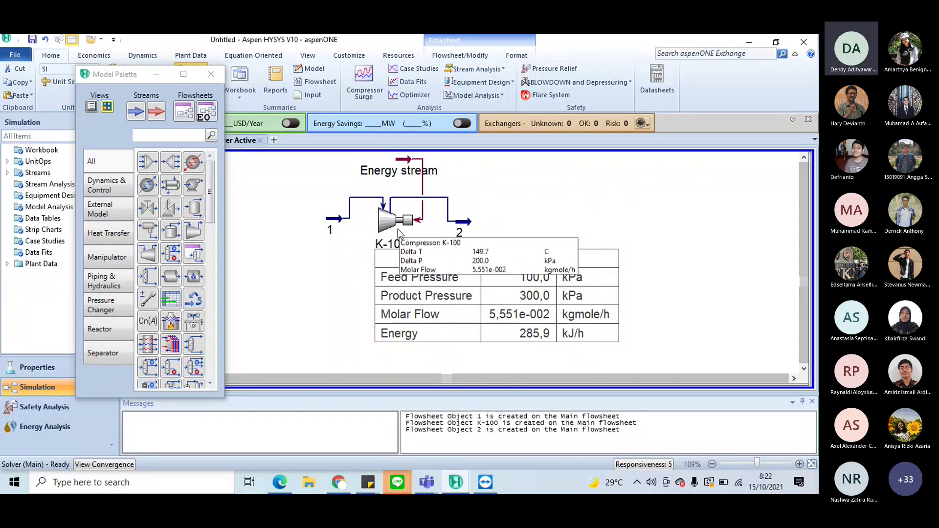
pyautogui.doubleClick(398, 229)
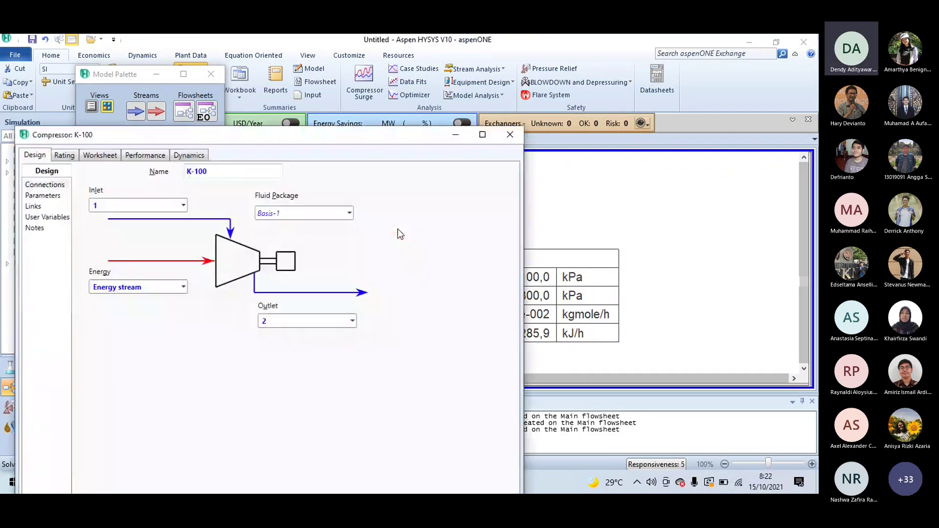
pyautogui.moveTo(350, 145); pyautogui.dragTo(411, 71)
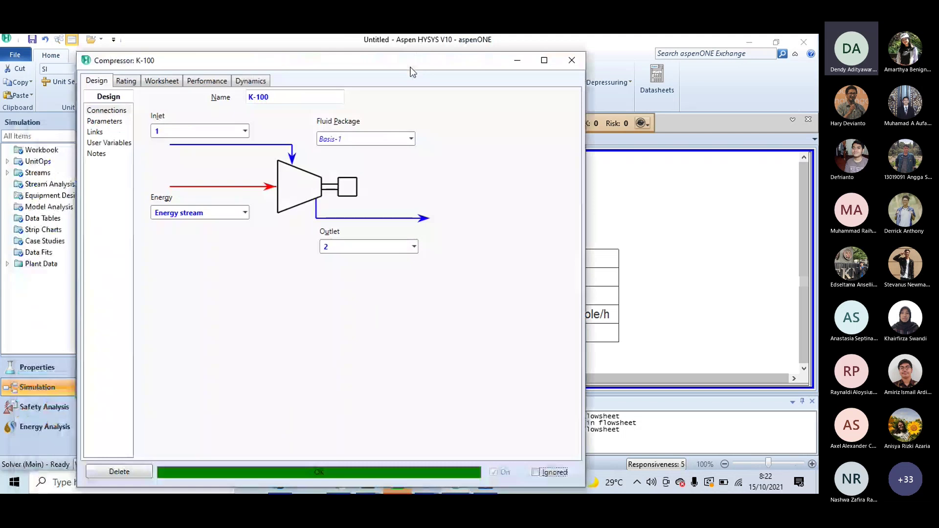
pyautogui.click(132, 81)
pyautogui.click(572, 61)
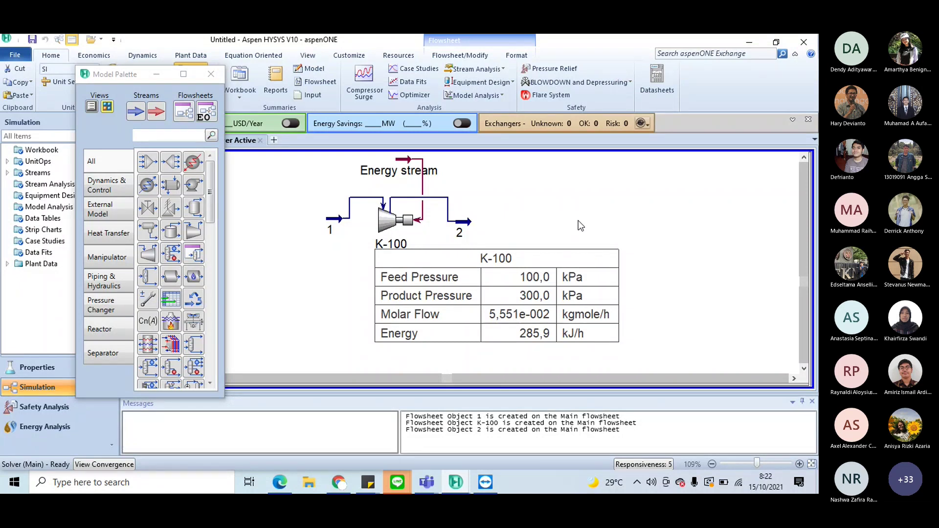
# Compare the K-100 results table with the Example 7.8 solution in the PDF, then return to the flowsheet and close the model palette.
pyautogui.click(520, 331)
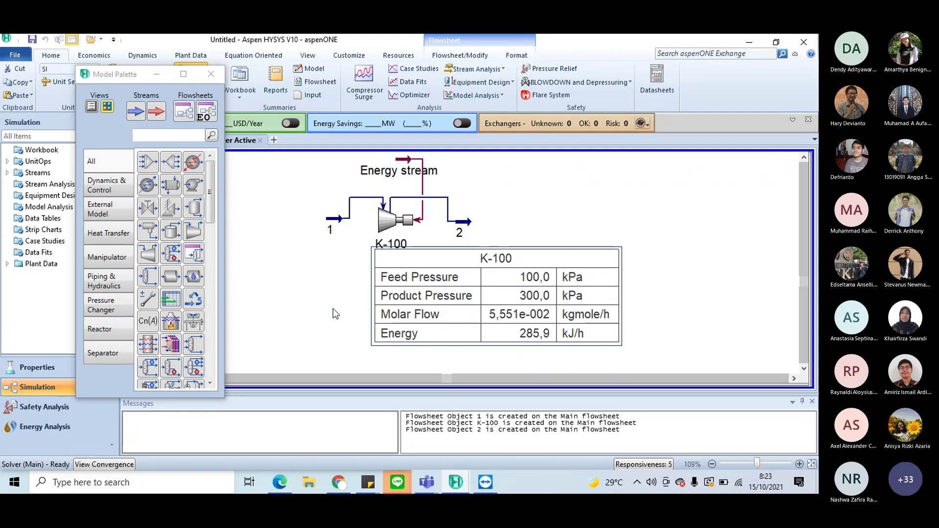
pyautogui.moveTo(340, 238)
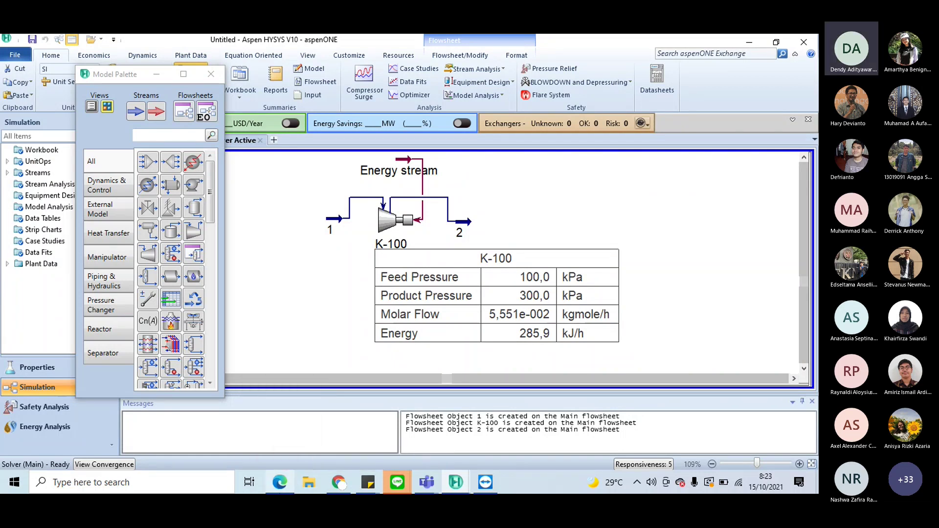
pyautogui.click(281, 448)
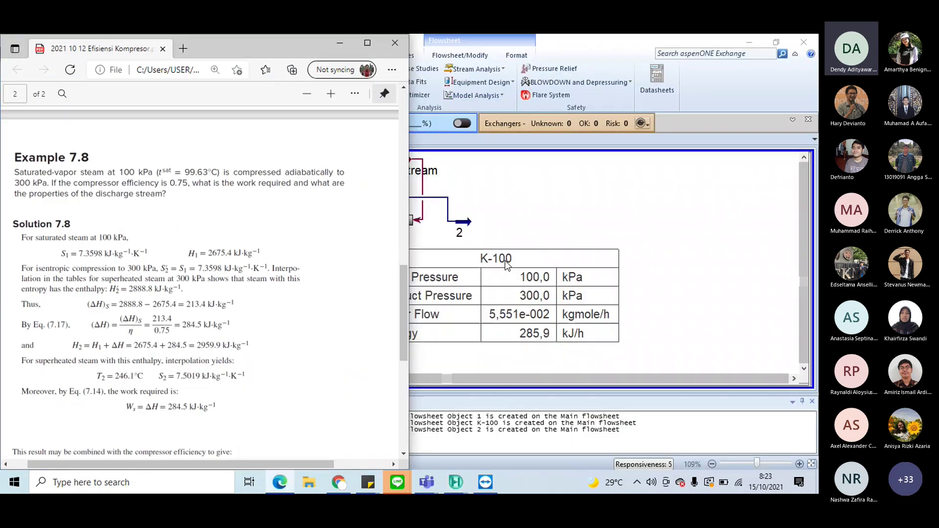
pyautogui.click(505, 260)
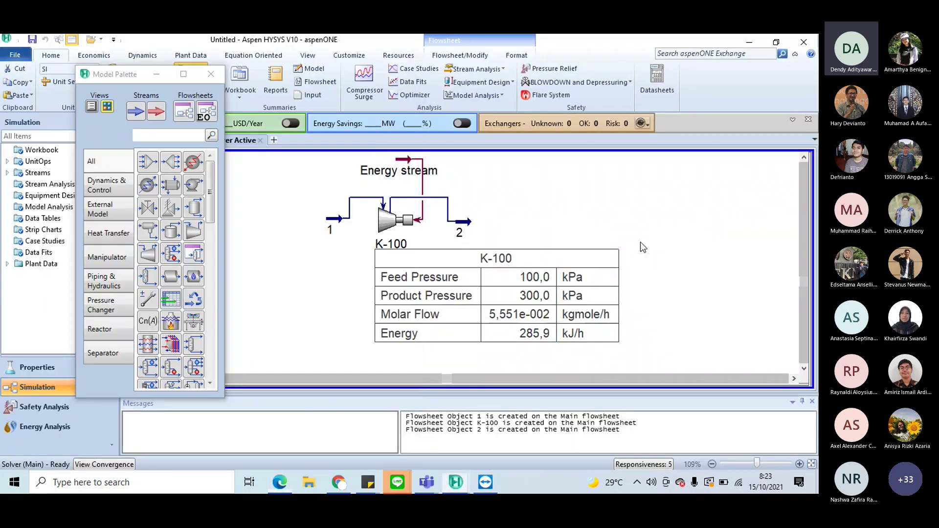
pyautogui.click(211, 74)
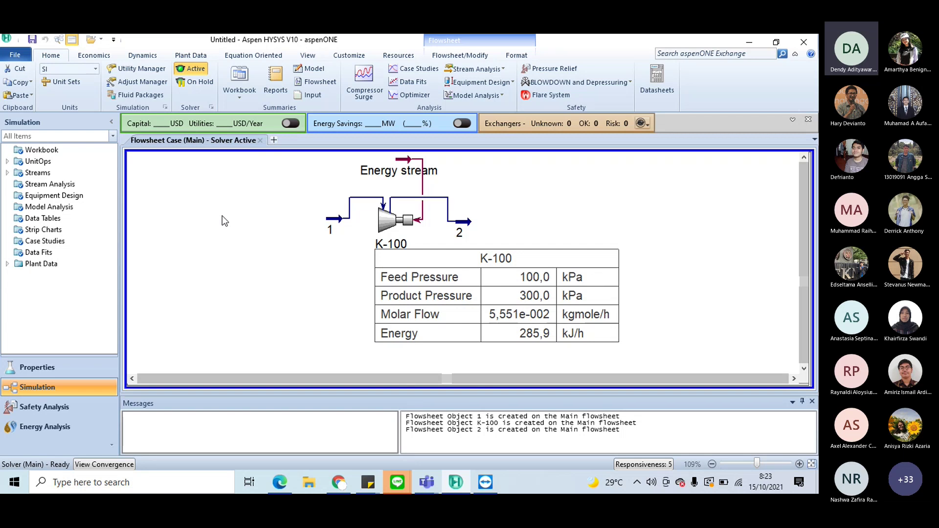
# Clear the pressure of outlet stream 2 and put the solver on hold, then close the stream window.
pyautogui.click(196, 81)
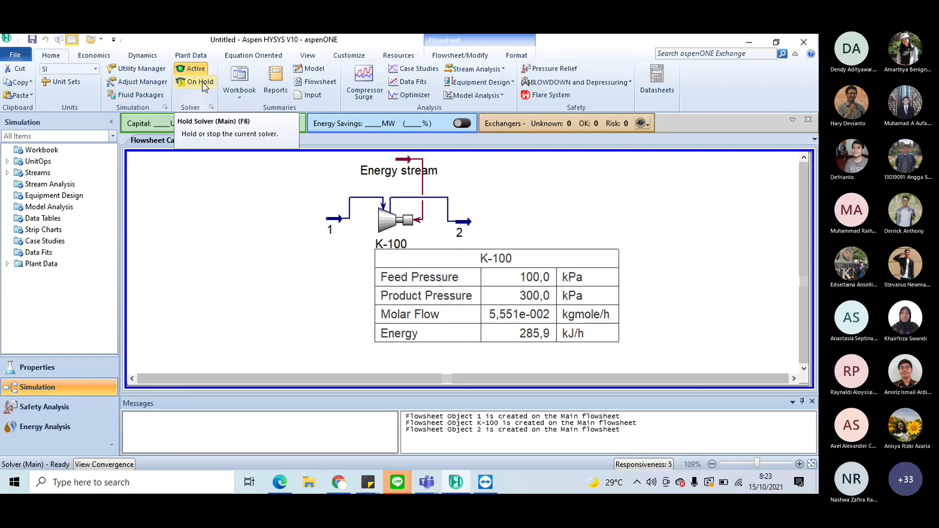
pyautogui.doubleClick(463, 231)
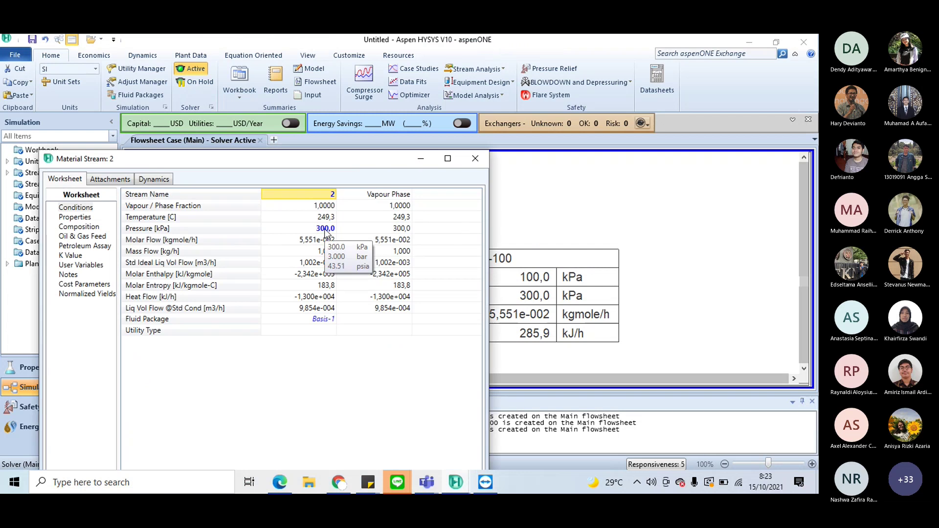
pyautogui.click(325, 233)
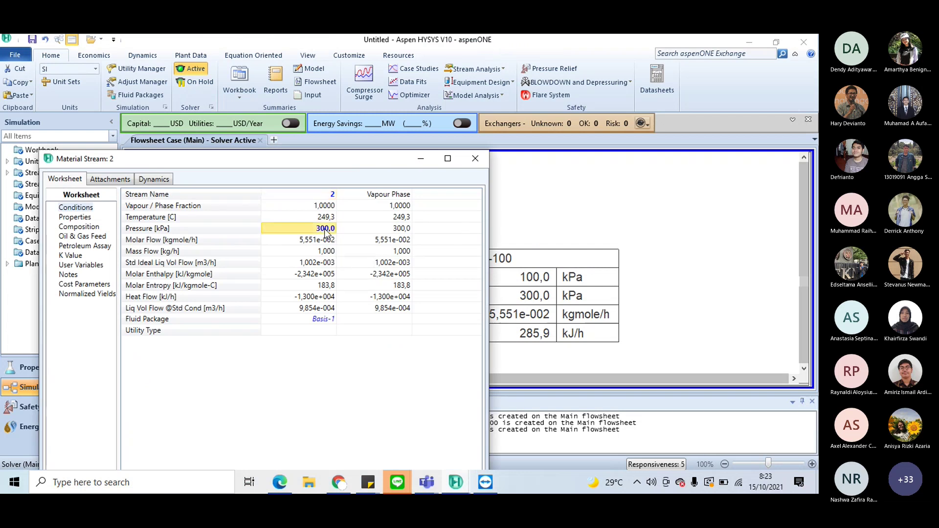
pyautogui.click(205, 82)
pyautogui.click(475, 159)
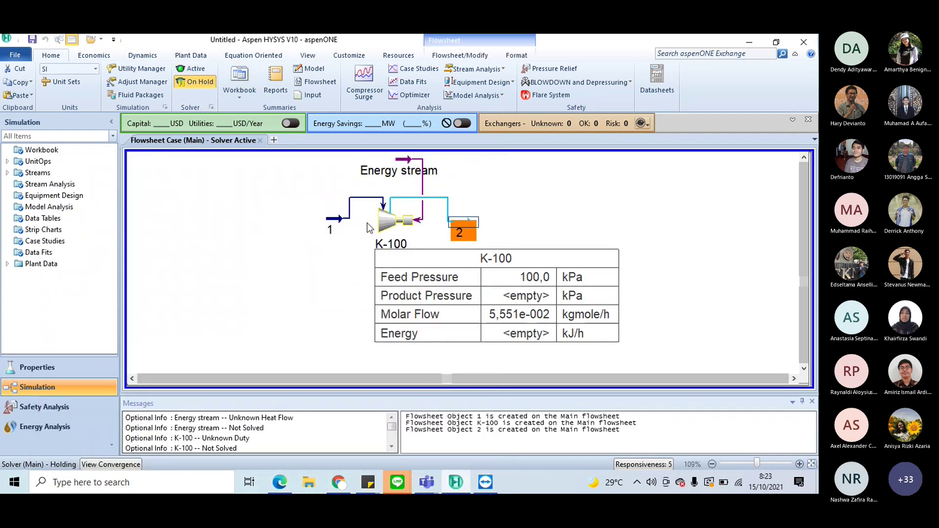
# Clear the mass flow, pressure and temperature of inlet stream 1 and close its window.
pyautogui.doubleClick(331, 221)
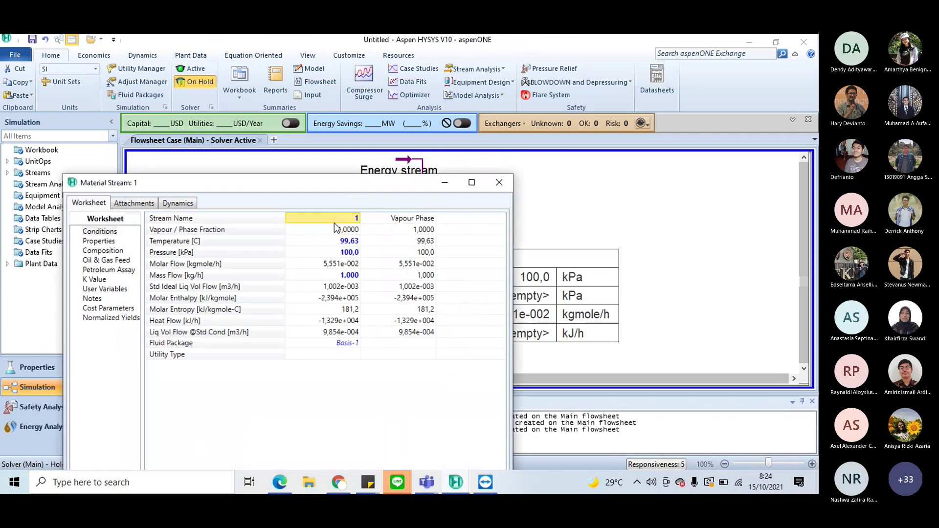
pyautogui.click(351, 275)
pyautogui.press('Delete')
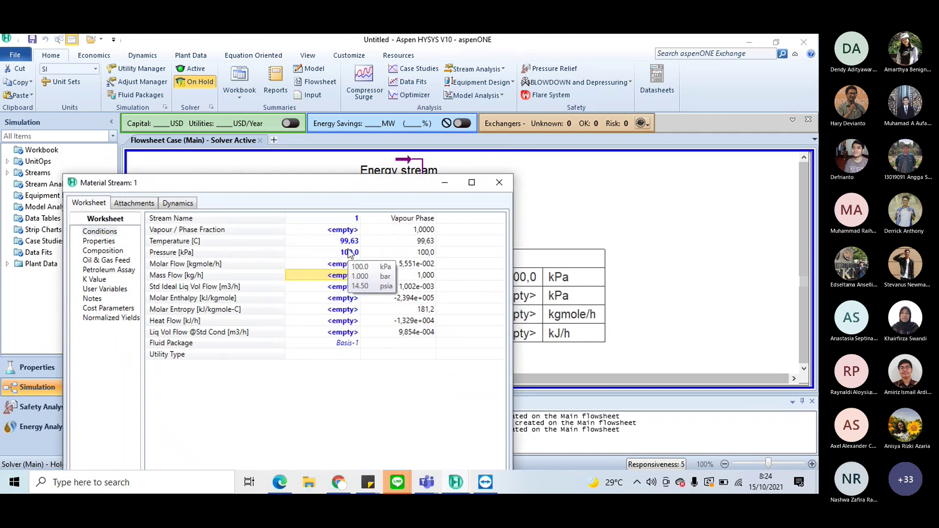
pyautogui.click(350, 253)
pyautogui.press('Delete')
pyautogui.click(349, 241)
pyautogui.press('Delete')
pyautogui.click(482, 184)
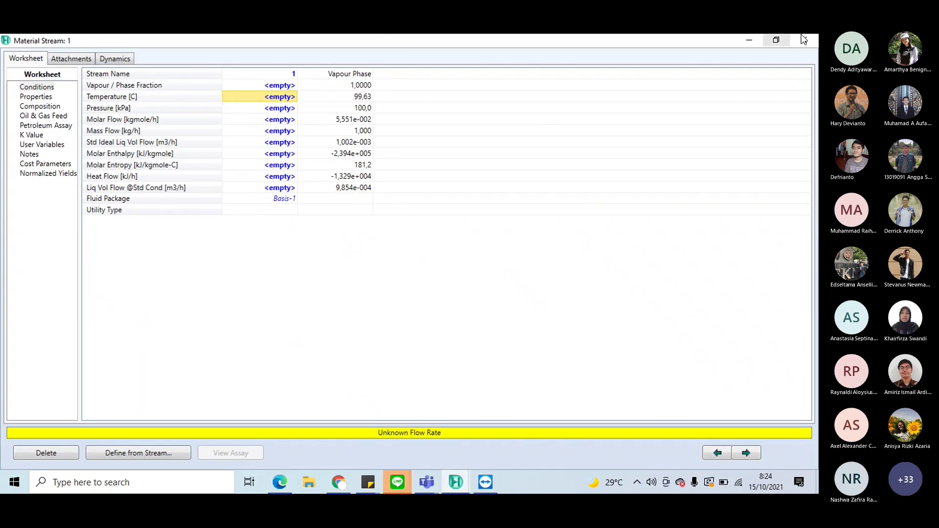
pyautogui.click(802, 43)
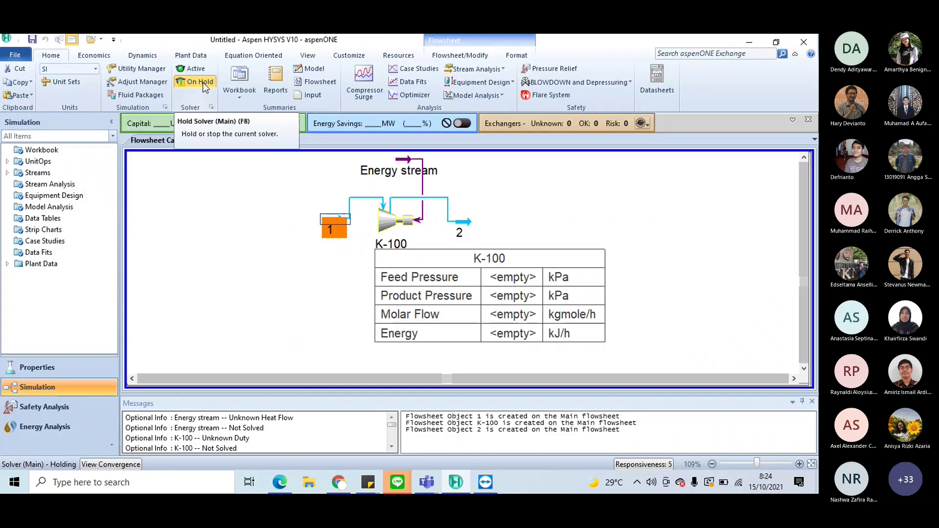
# Set inlet stream 1 to 99.63 °C, 100 kPa and a mass flow of 1 kg/h, then close its window.
pyautogui.click(247, 237)
pyautogui.doubleClick(335, 218)
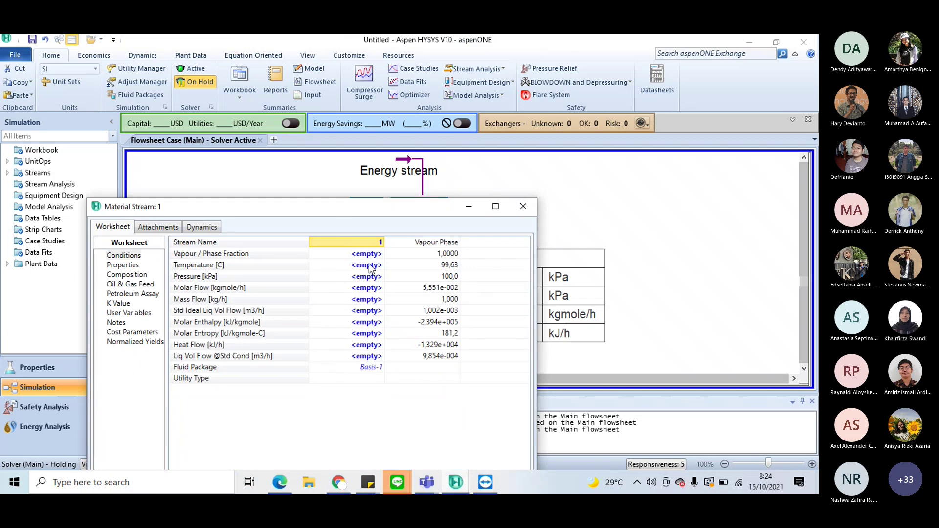
pyautogui.click(367, 265)
pyautogui.write('99,63')
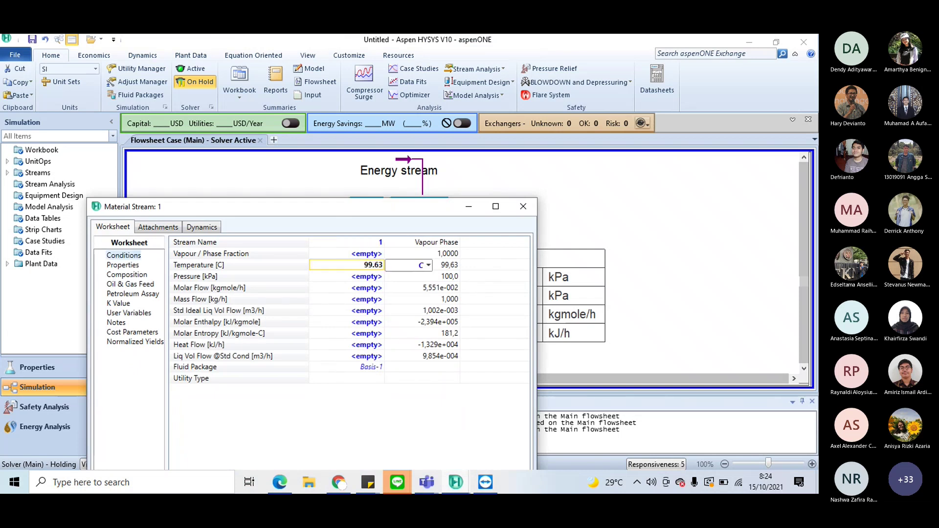
pyautogui.click(363, 287)
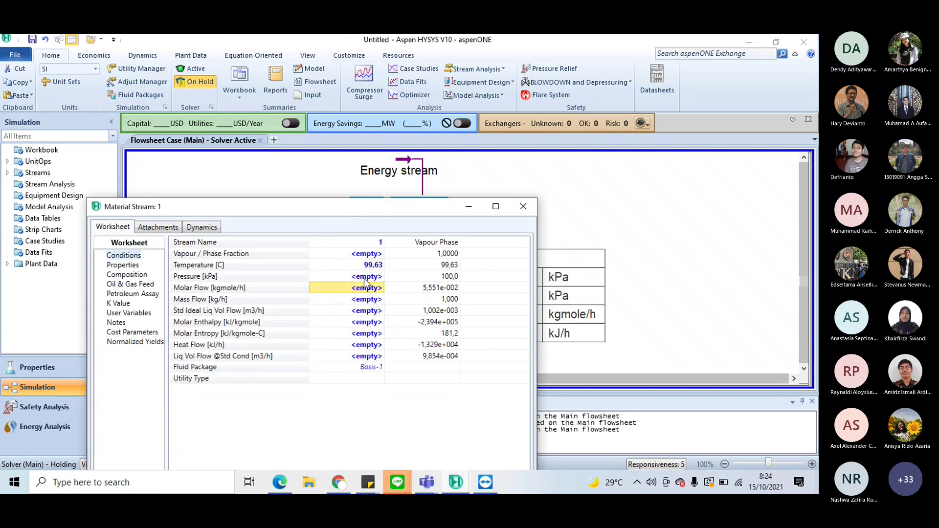
pyautogui.click(366, 277)
pyautogui.write('100')
pyautogui.press('Return')
pyautogui.press('Down')
pyautogui.write('1')
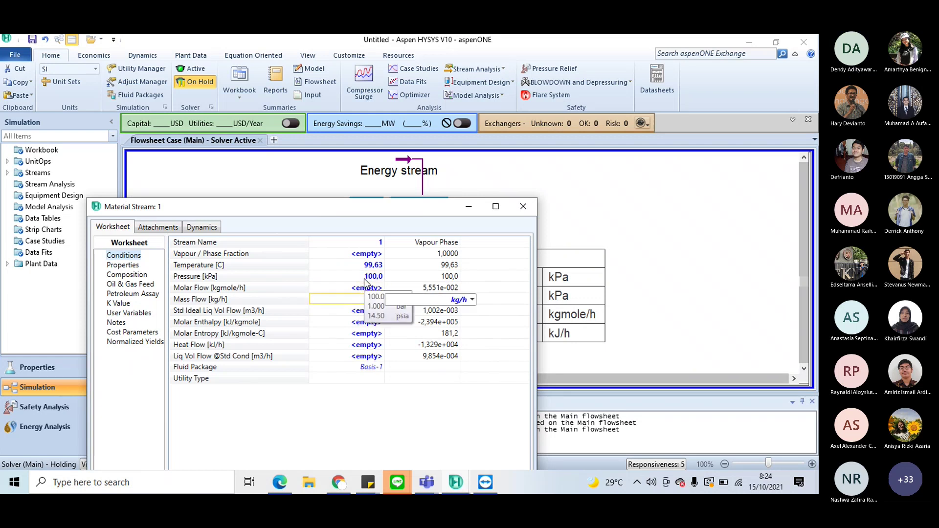
pyautogui.press('Return')
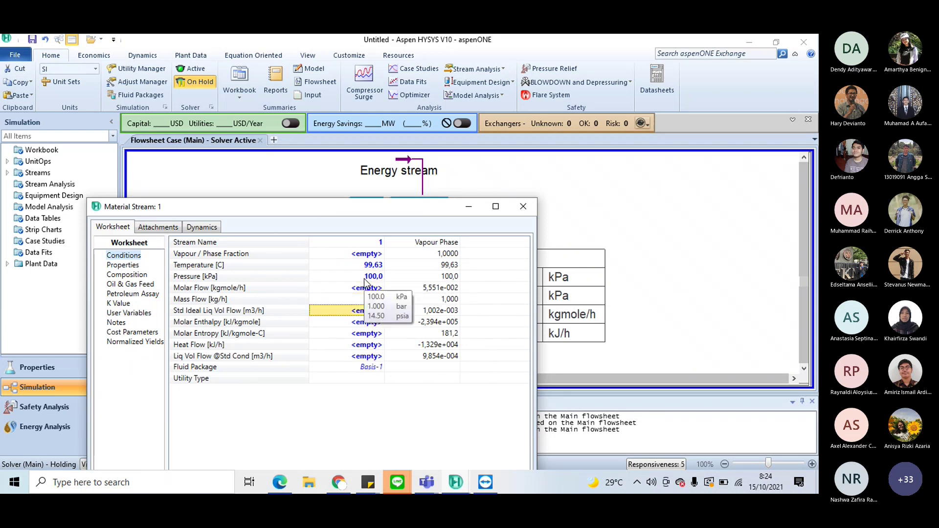
pyautogui.click(523, 208)
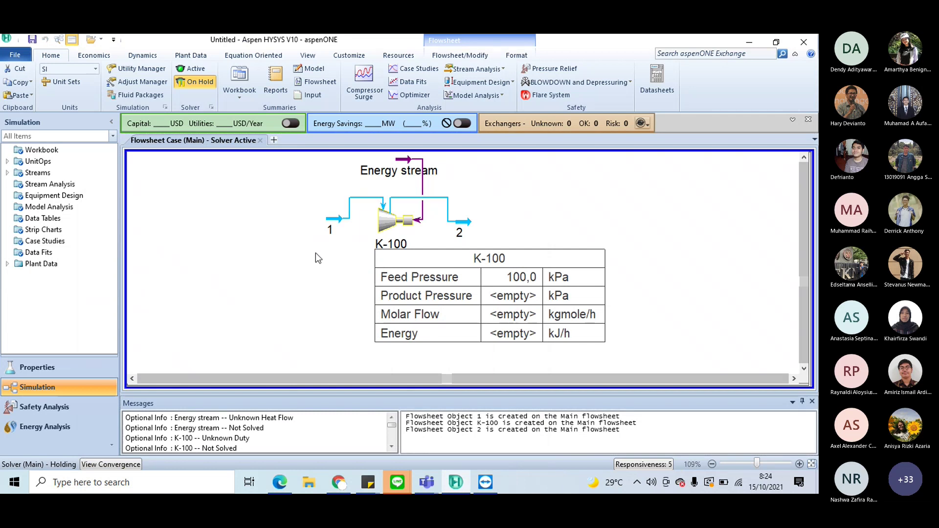
# Check the conditions of stream 1 and the rating settings of compressor K-100, then close the compressor window.
pyautogui.moveTo(336, 229)
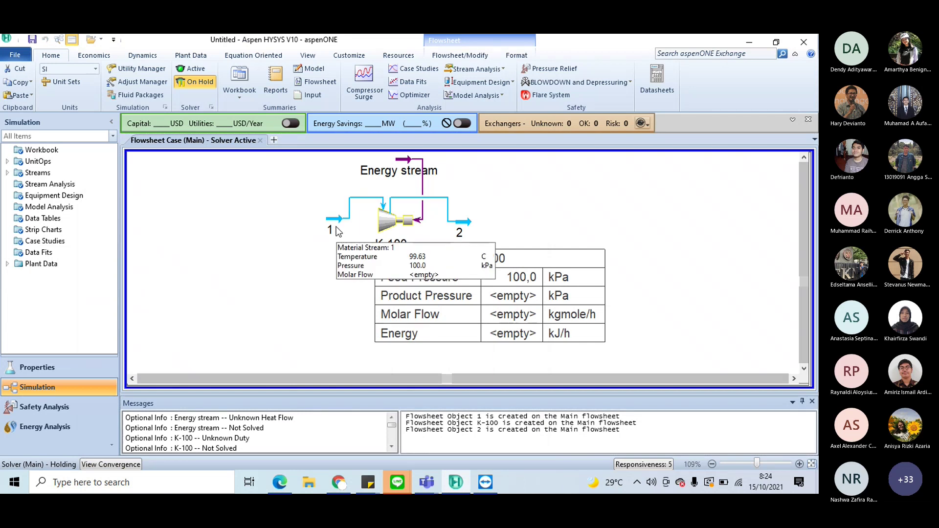
pyautogui.doubleClick(389, 220)
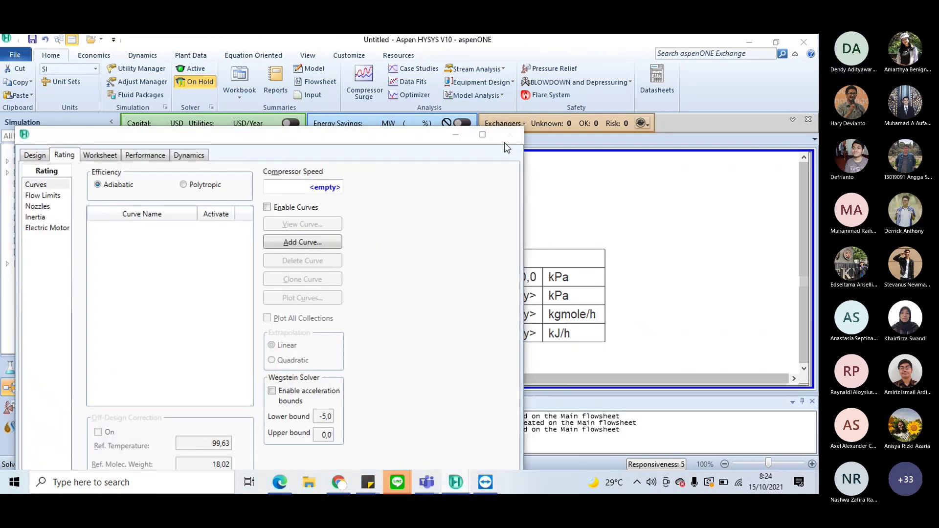
pyautogui.click(510, 135)
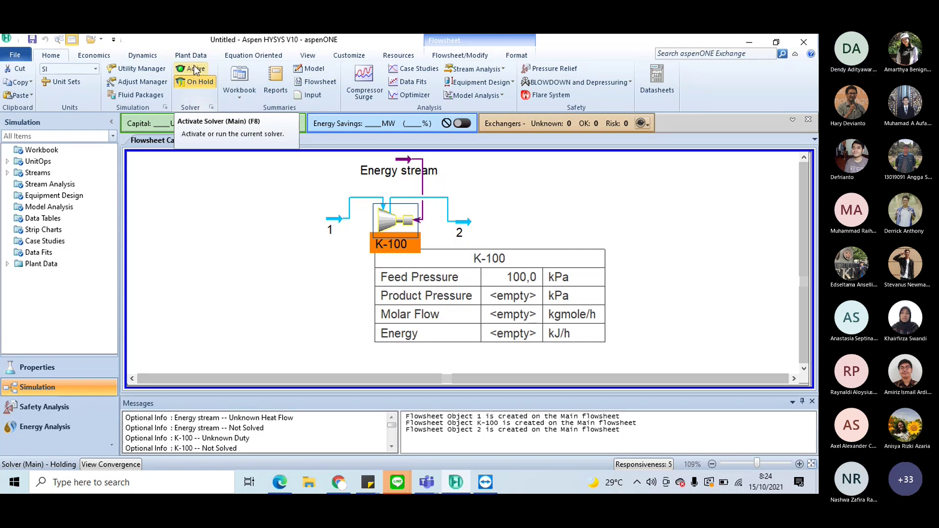
# Activate the solver and check the conditions of outlet stream 2, then close its window.
pyautogui.click(194, 70)
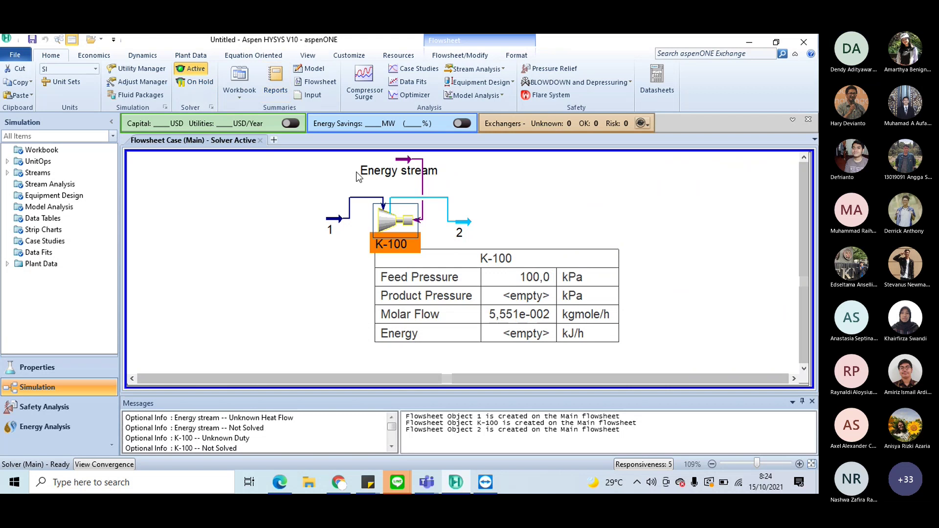
pyautogui.doubleClick(458, 224)
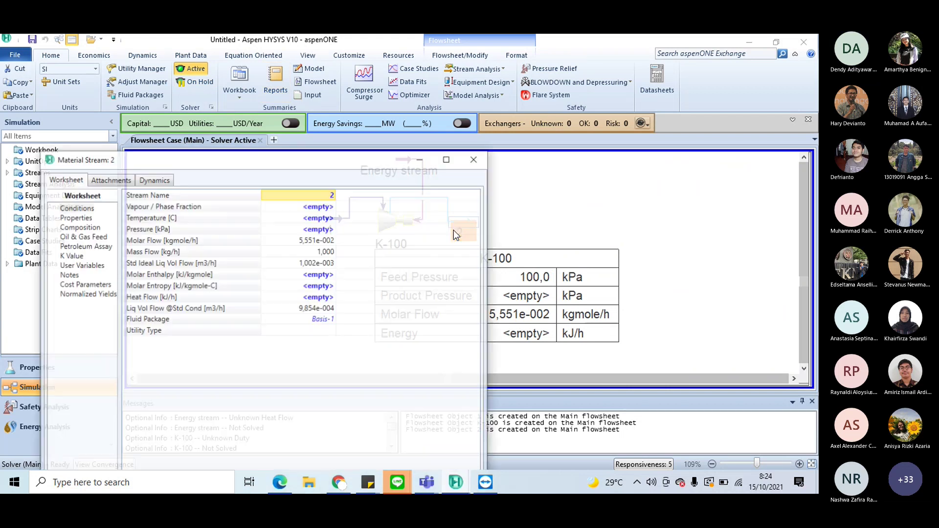
pyautogui.click(477, 161)
# Put the solver on hold and set the pressure of outlet stream 2 to 300 kPa, then close the stream window.
pyautogui.click(198, 82)
pyautogui.doubleClick(465, 219)
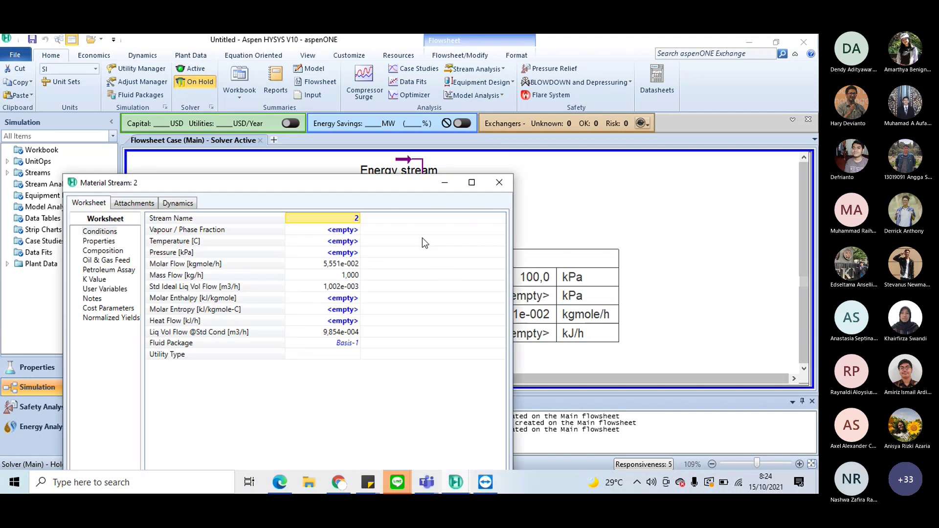
pyautogui.click(339, 253)
pyautogui.write('300')
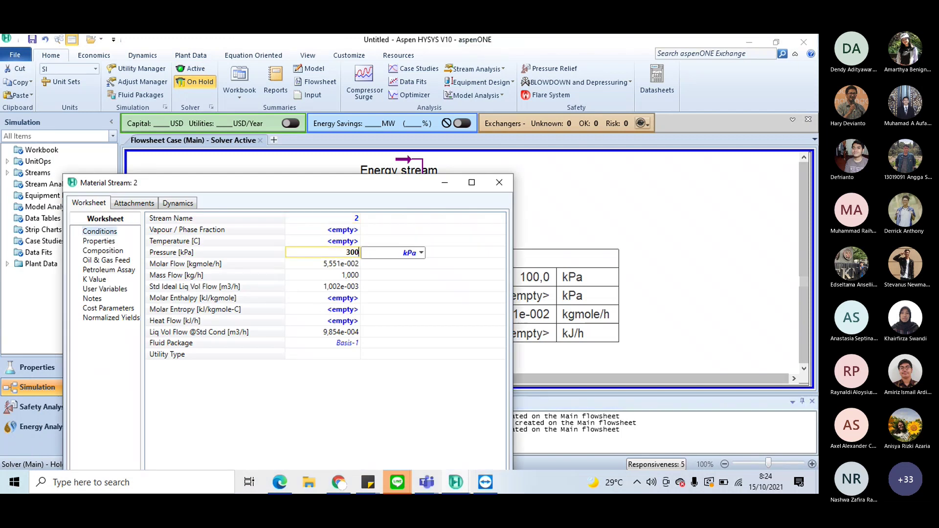
pyautogui.press('Return')
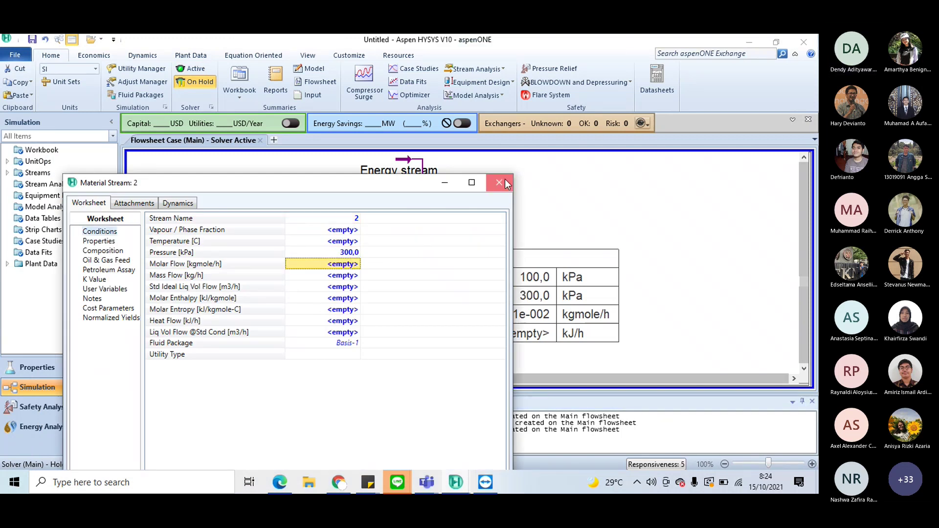
pyautogui.click(499, 182)
# Activate the solver and check the pressures, molar flow and energy in the K-100 results table.
pyautogui.click(195, 70)
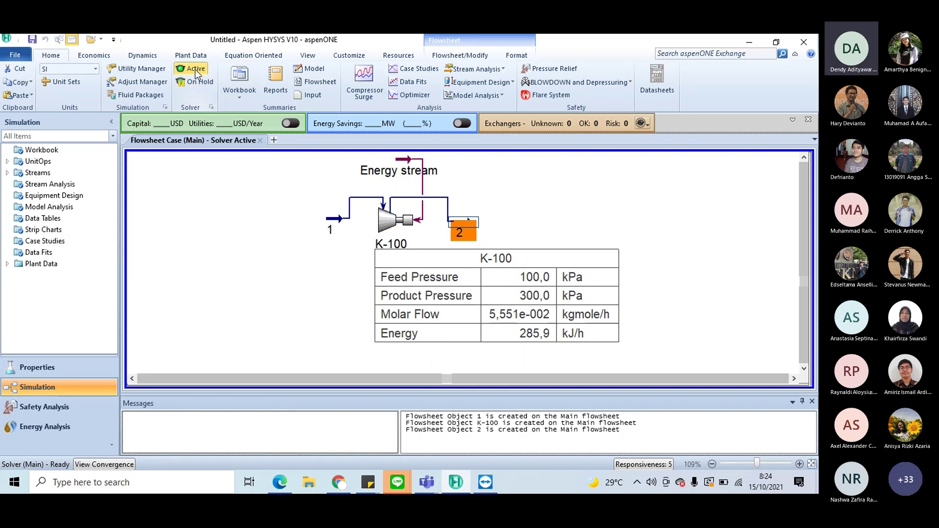
pyautogui.click(252, 226)
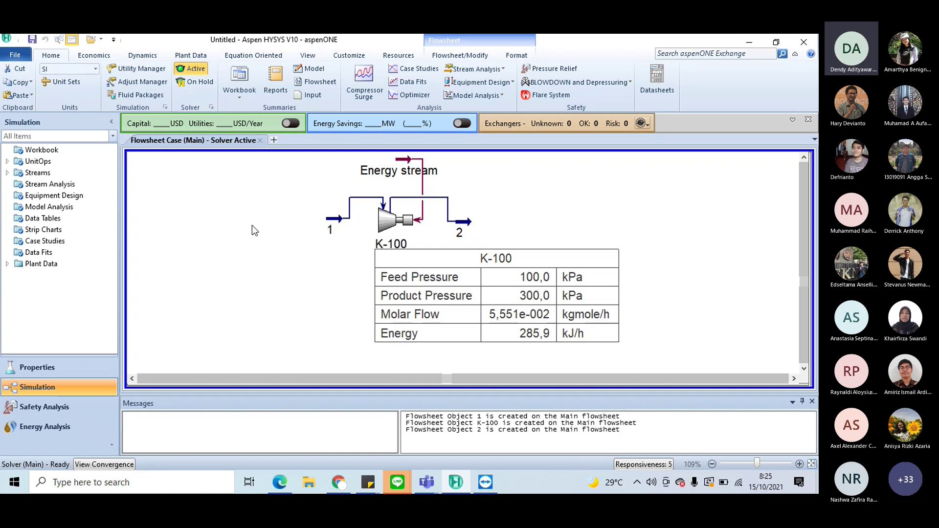
pyautogui.scroll(1, 251, 225)
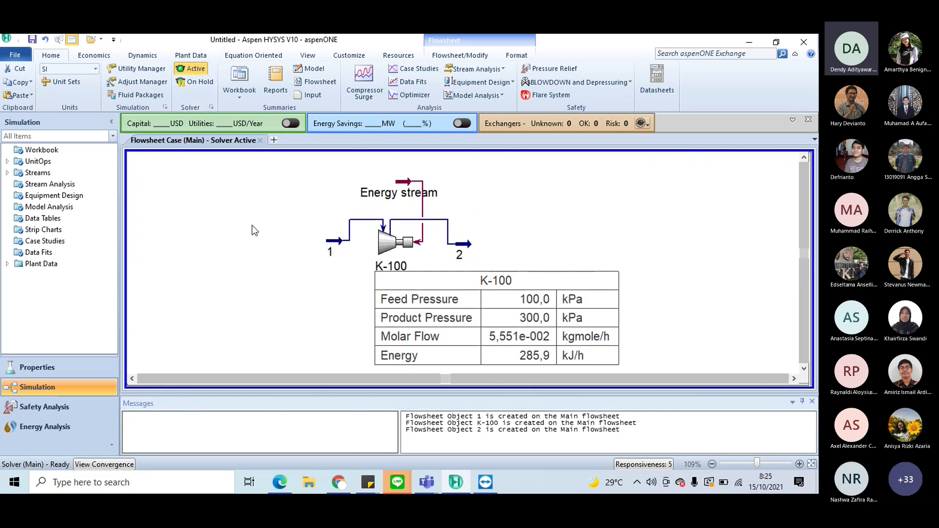
pyautogui.click(462, 316)
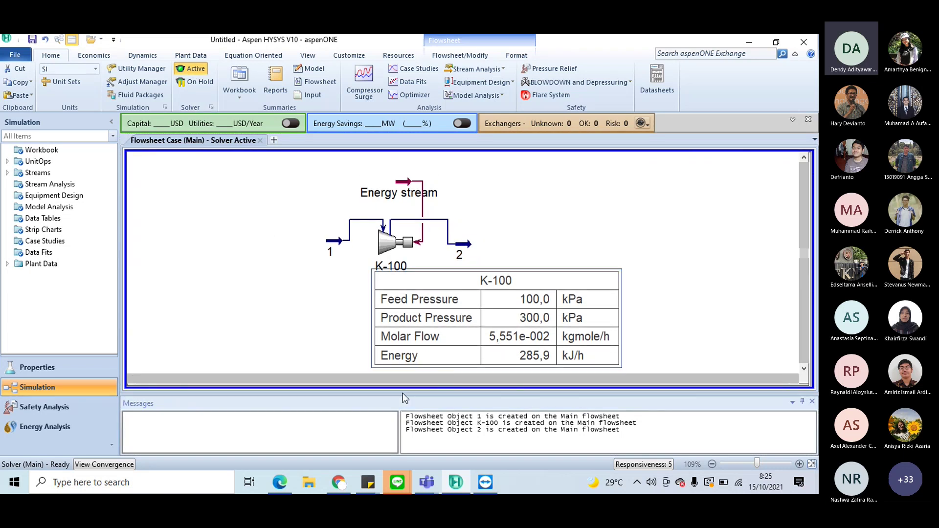
# Switch to the PDF in Edge, read the work and outlet temperature in Solution 7.8, and return to the HYSYS flowsheet.
pyautogui.moveTo(292, 484)
pyautogui.click(283, 432)
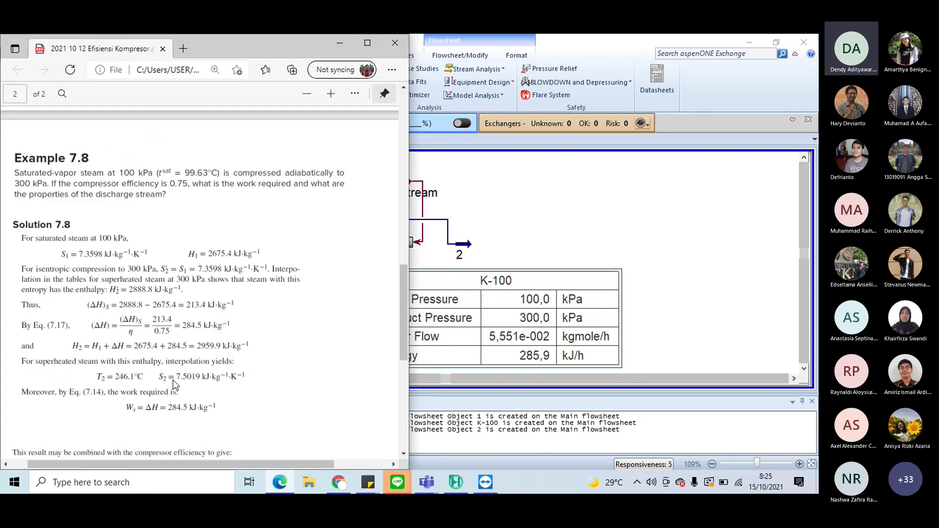
pyautogui.keyDown('ctrl'); pyautogui.scroll(2, 172, 380); pyautogui.keyUp('ctrl')
pyautogui.hscroll(-1, 210, 401)
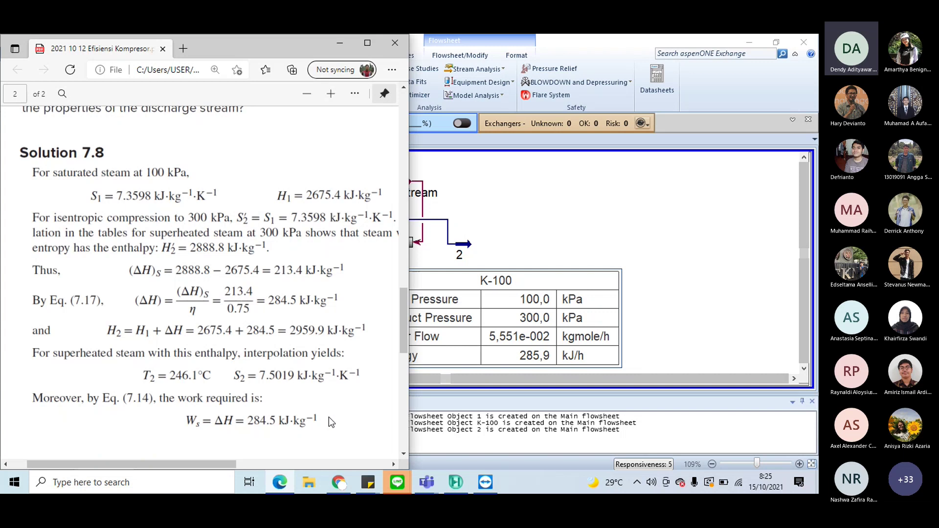
pyautogui.click(521, 237)
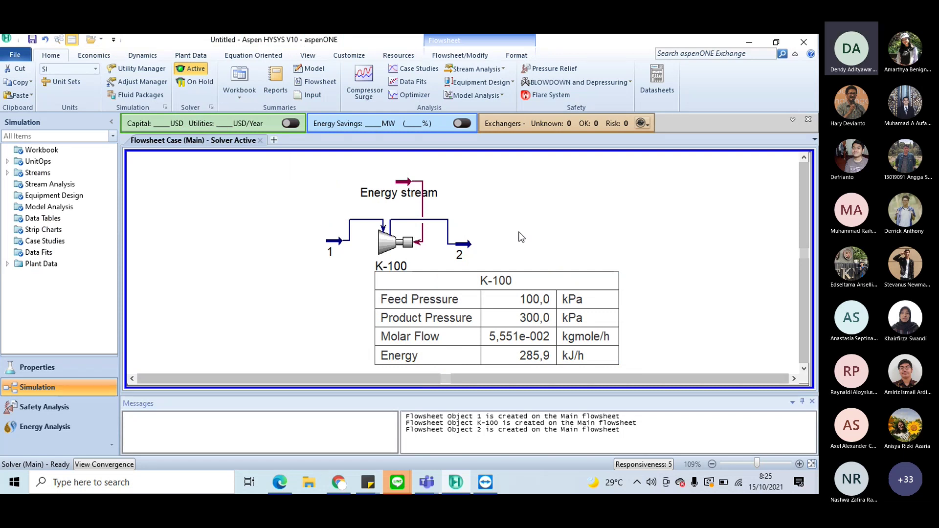
pyautogui.moveTo(460, 249)
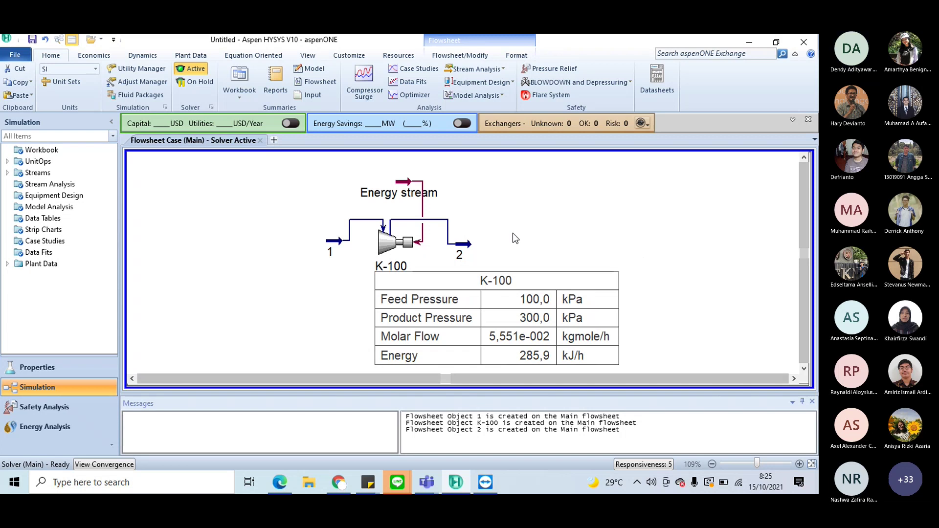
pyautogui.scroll(-1, 512, 232)
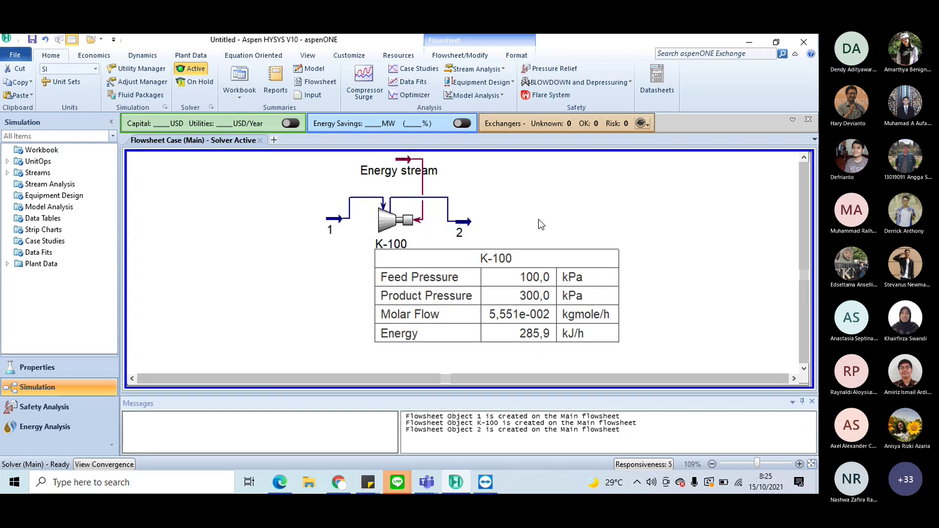
# Open the windows of streams 2 and 1 side by side and compare their conditions.
pyautogui.doubleClick(462, 222)
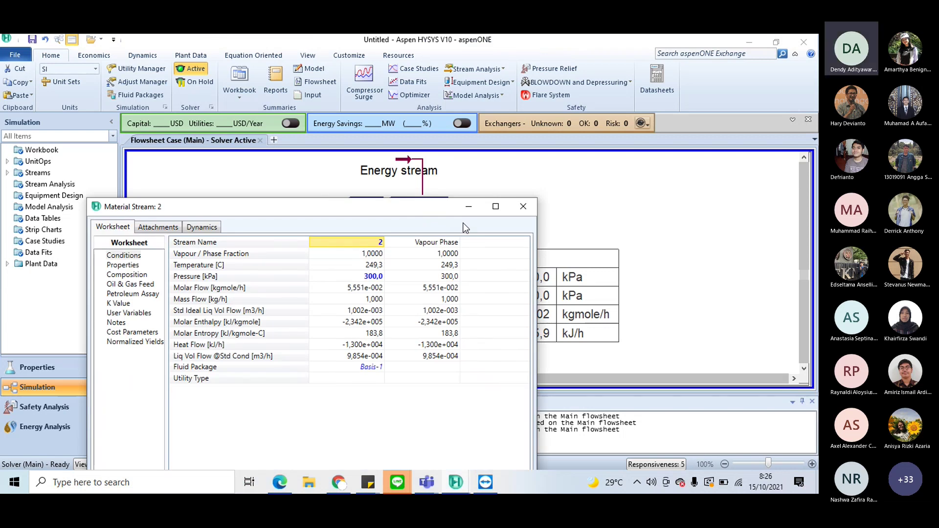
pyautogui.moveTo(399, 215); pyautogui.dragTo(419, 134)
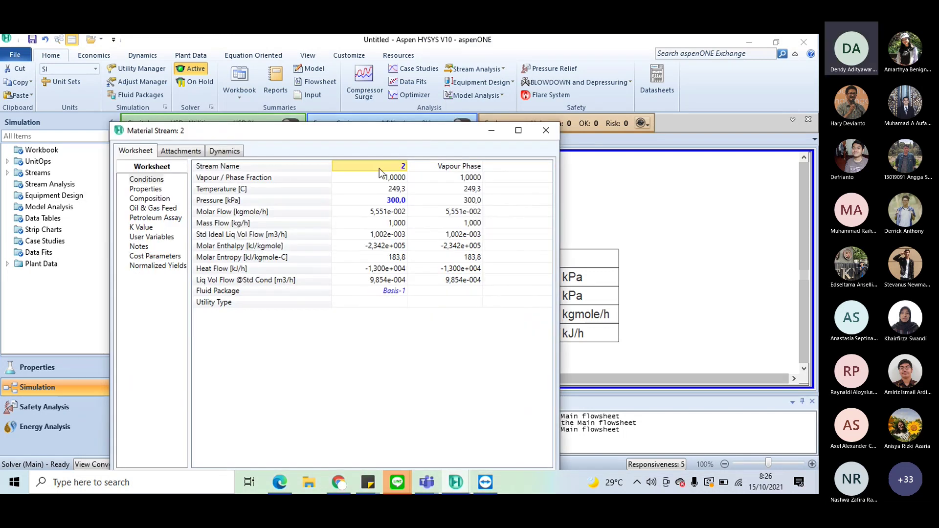
pyautogui.moveTo(372, 262)
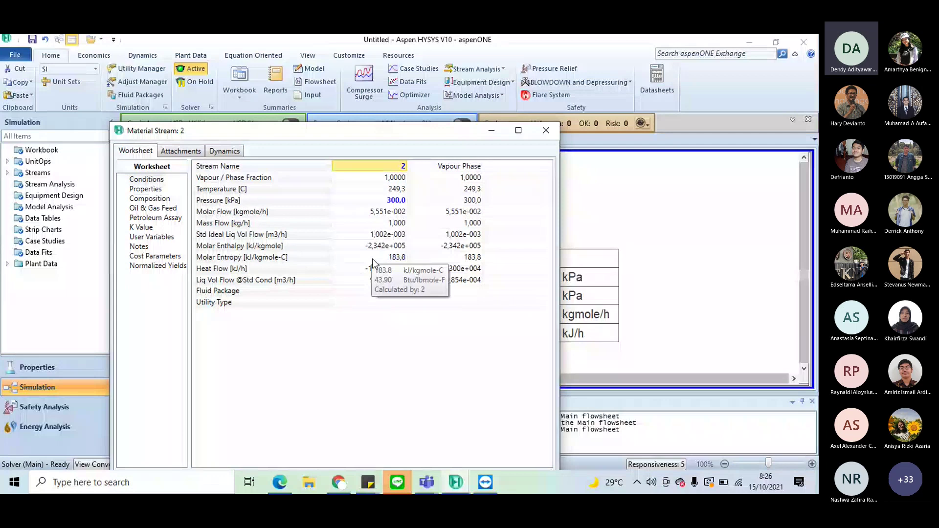
pyautogui.moveTo(293, 130); pyautogui.dragTo(529, 67)
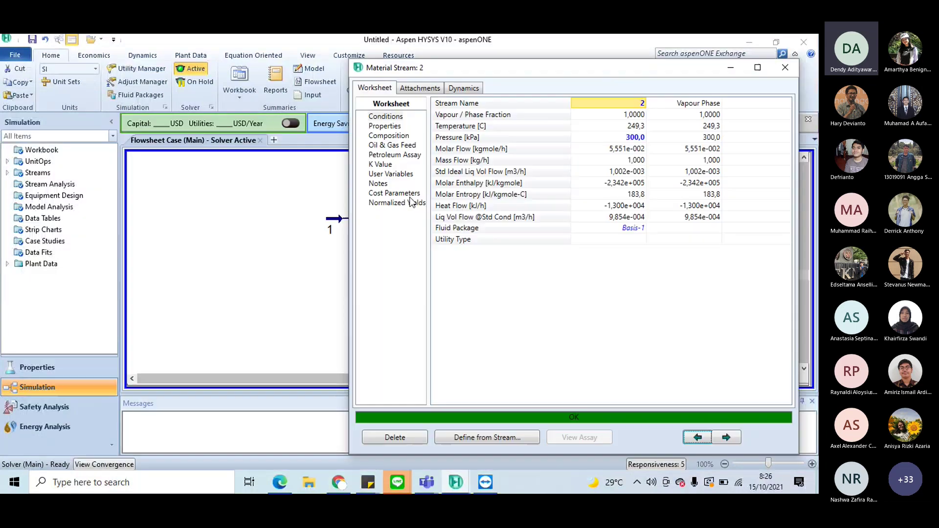
pyautogui.doubleClick(337, 222)
pyautogui.moveTo(321, 136); pyautogui.dragTo(292, 69)
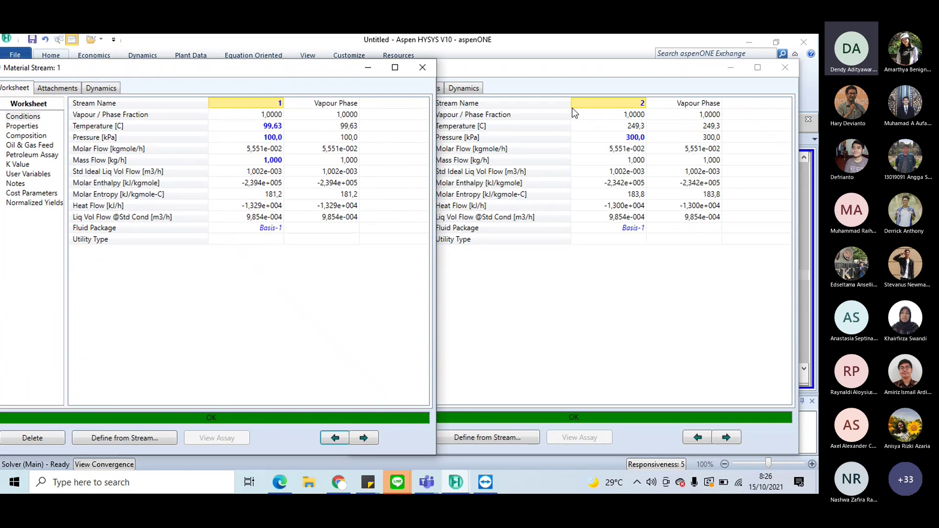
pyautogui.click(631, 126)
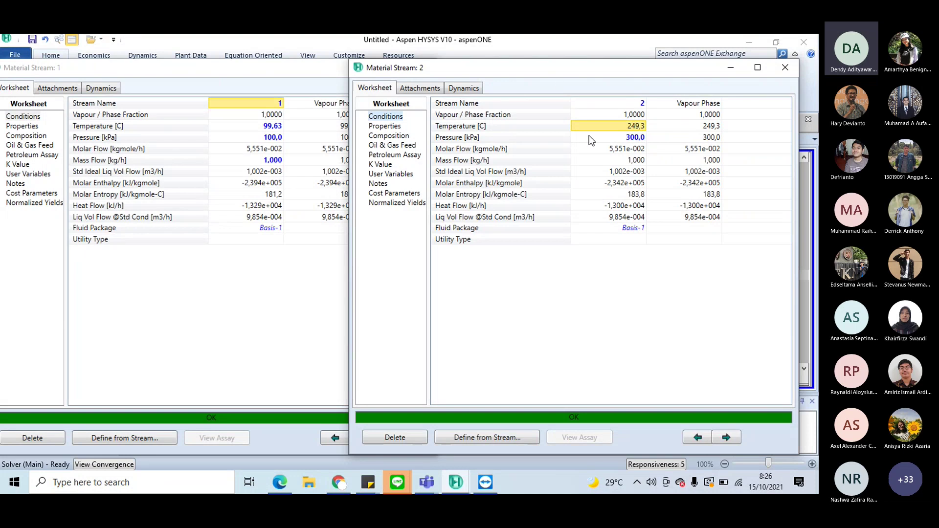
pyautogui.moveTo(565, 69); pyautogui.dragTo(571, 73)
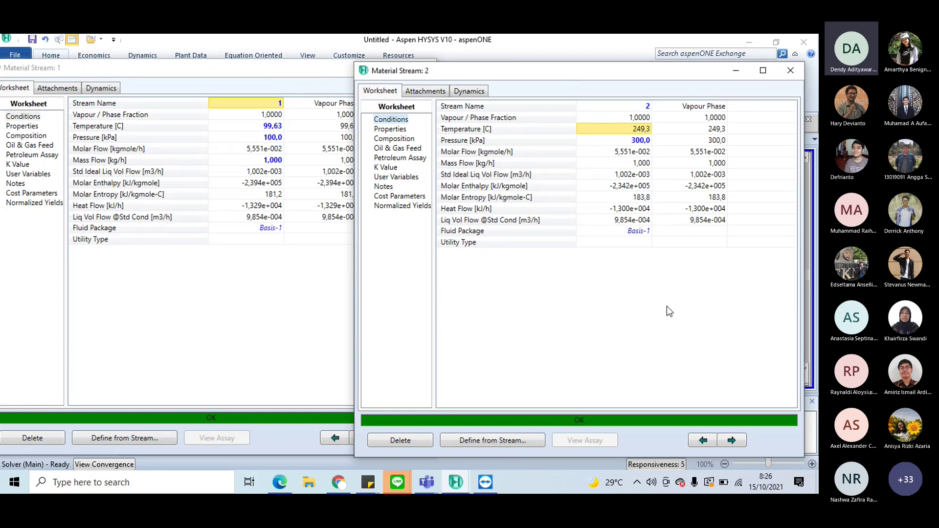
# Minimize the meeting window and close the windows of streams 2 and 1.
pyautogui.click(700, 408)
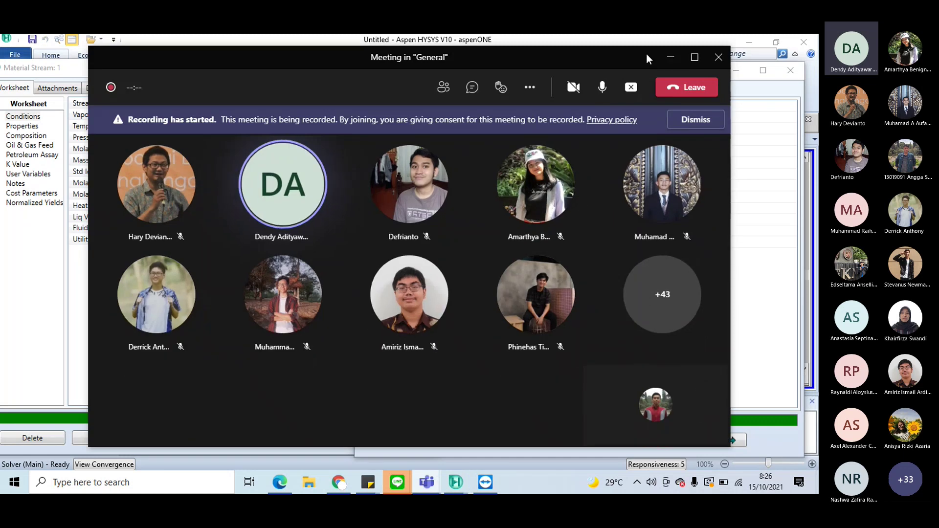
pyautogui.click(668, 59)
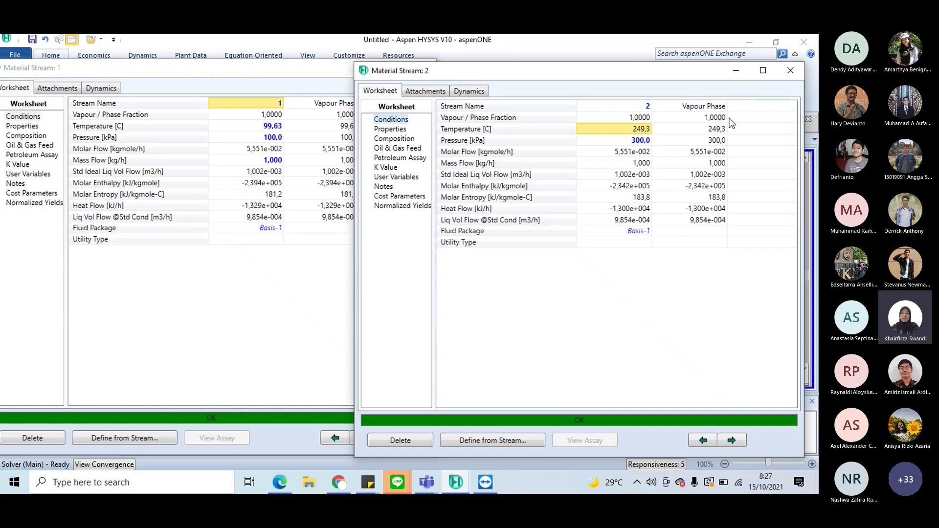
pyautogui.click(789, 71)
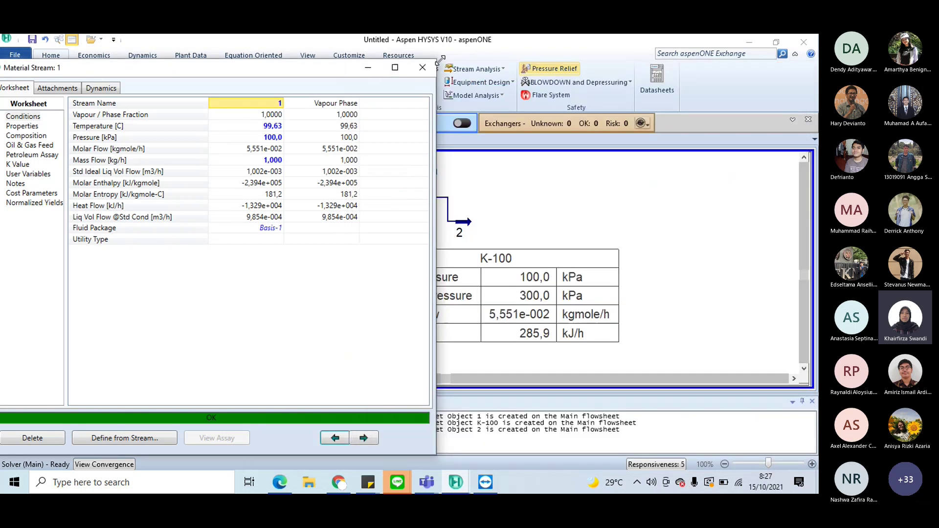
pyautogui.click(429, 71)
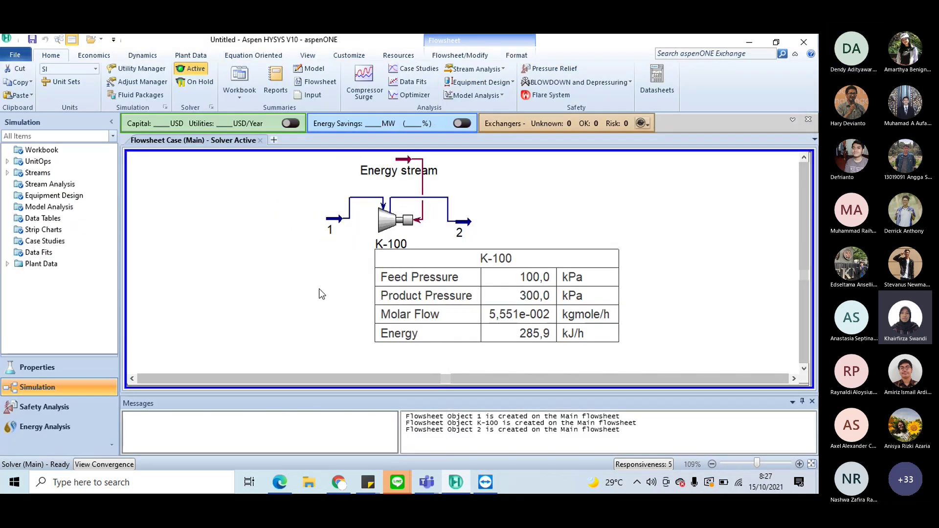
# Switch to the PDF in Edge to reread the Example 7.8 problem statement, then return to the HYSYS flowsheet.
pyautogui.click(279, 482)
pyautogui.scroll(3, 166, 205)
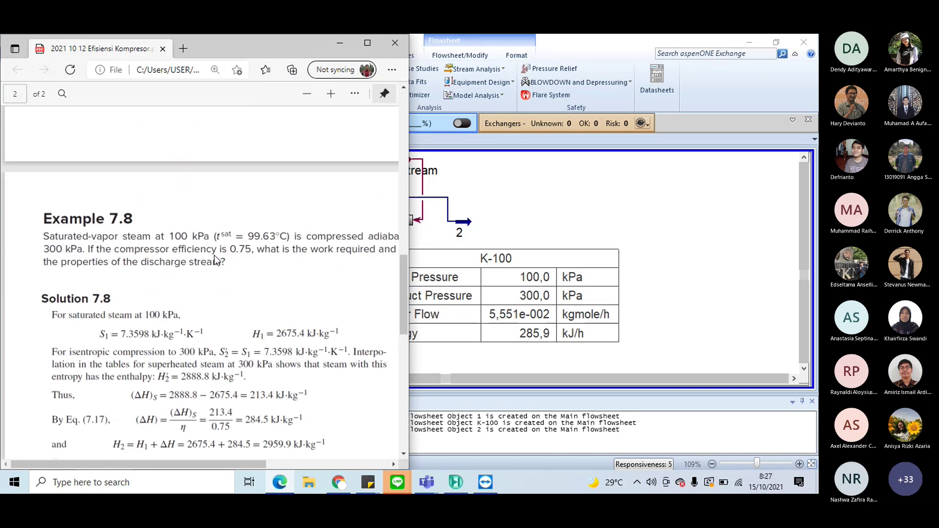
pyautogui.click(568, 216)
# Check the efficiency, duty and pressure specs in compressor K-100's design parameters, then close its window.
pyautogui.moveTo(394, 223)
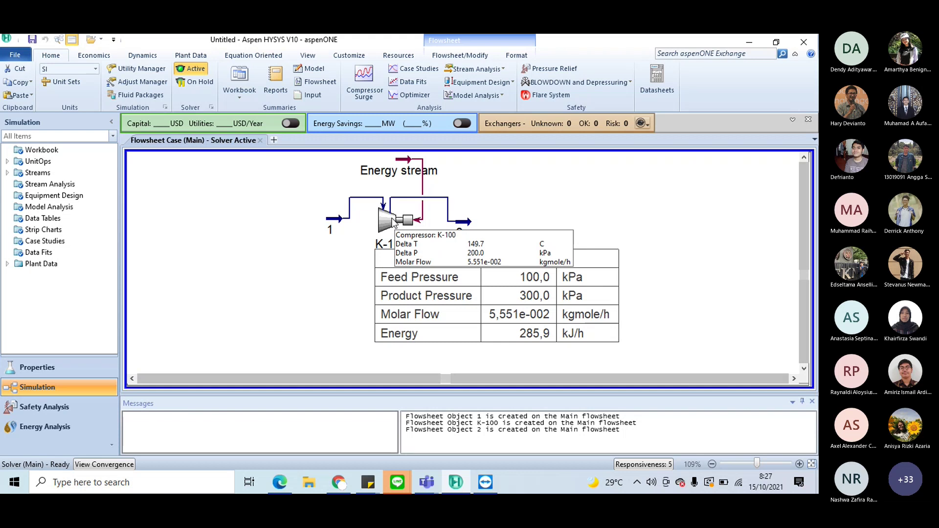
pyautogui.doubleClick(393, 222)
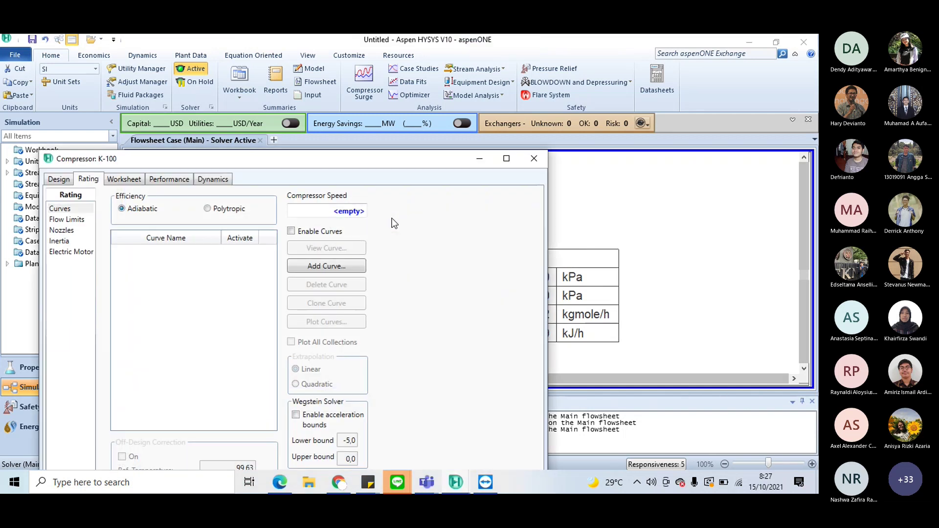
pyautogui.moveTo(374, 165); pyautogui.dragTo(435, 129)
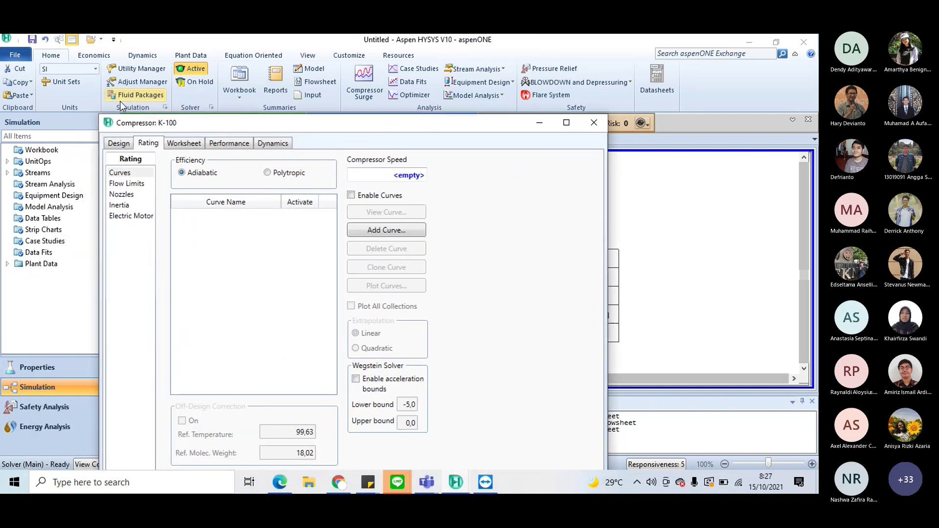
pyautogui.click(121, 144)
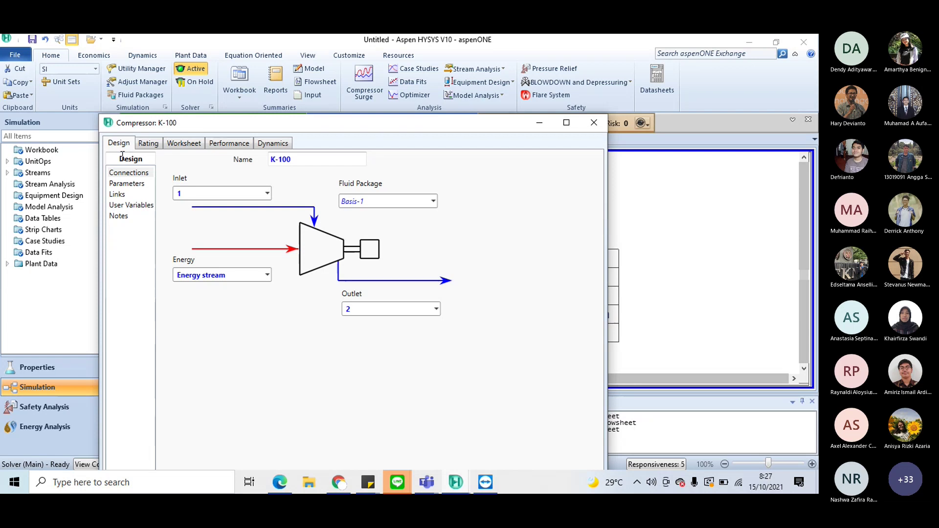
pyautogui.click(128, 184)
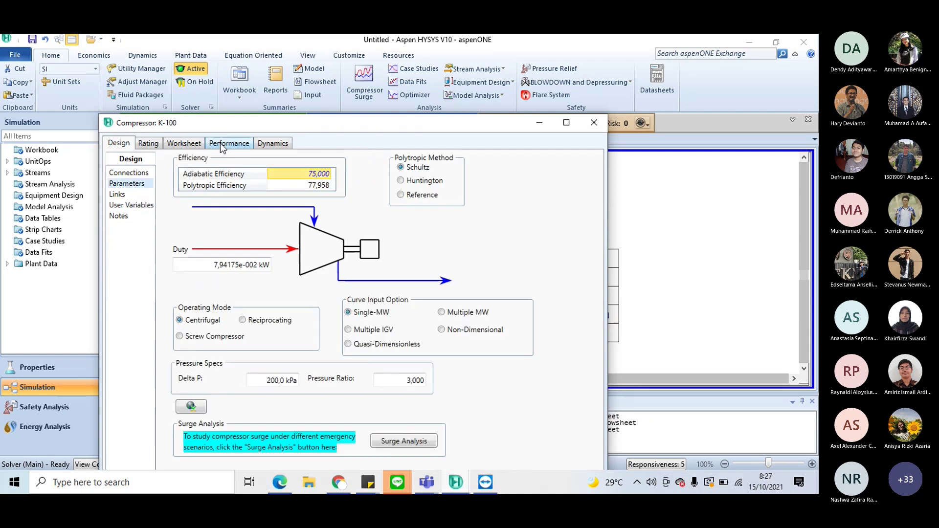
pyautogui.moveTo(334, 124); pyautogui.dragTo(354, 72)
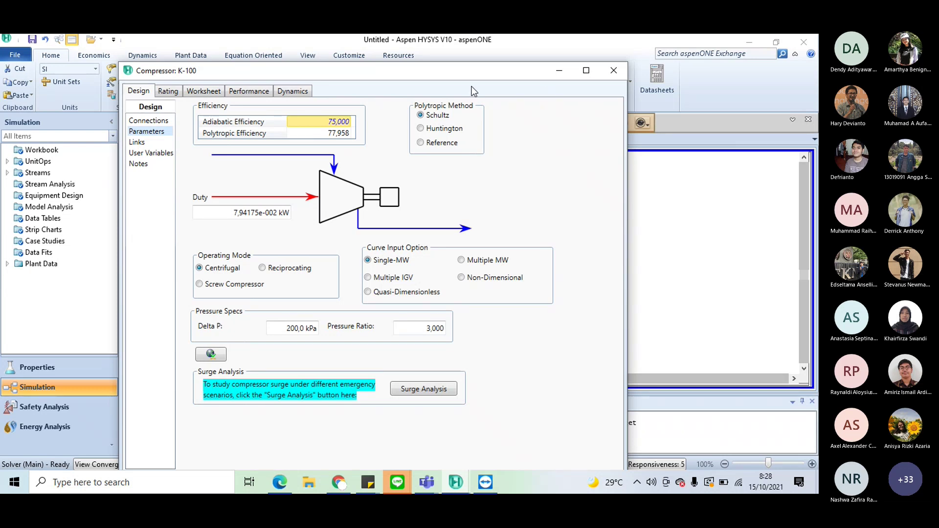
pyautogui.moveTo(465, 73); pyautogui.dragTo(483, 49)
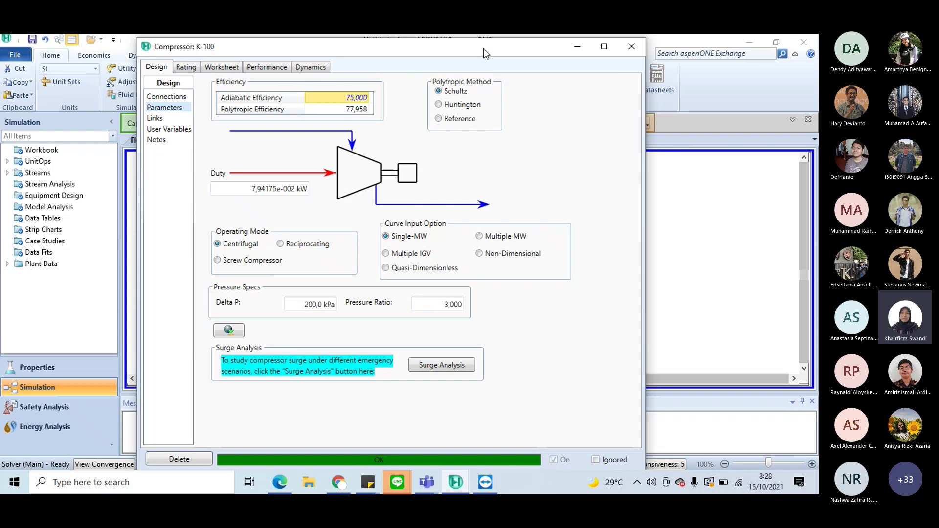
pyautogui.click(630, 47)
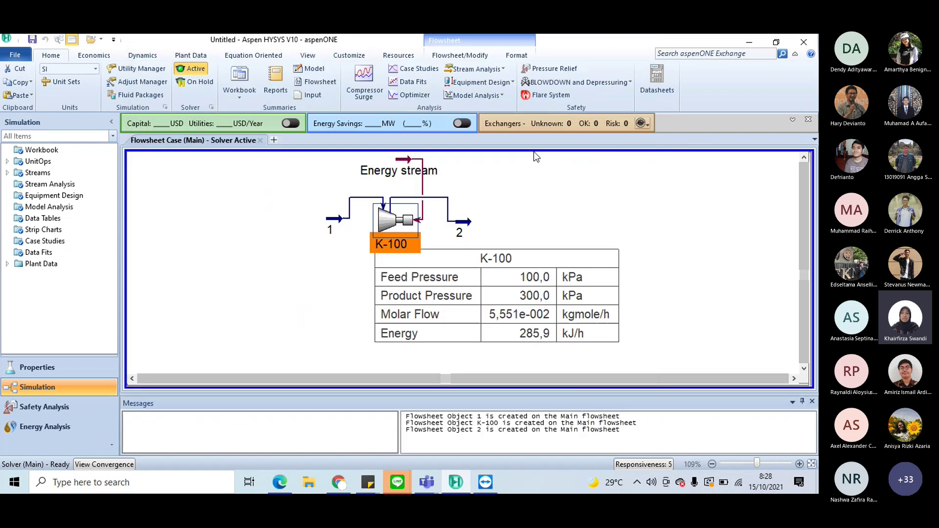
# Open inlet stream 1 and examine its temperature, pressure and flow conditions.
pyautogui.doubleClick(332, 225)
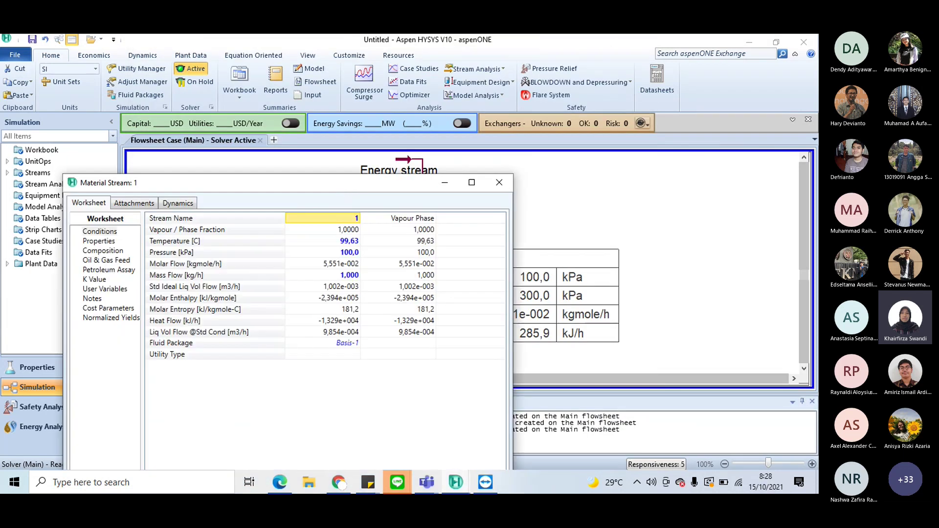
pyautogui.moveTo(345, 183); pyautogui.dragTo(374, 129)
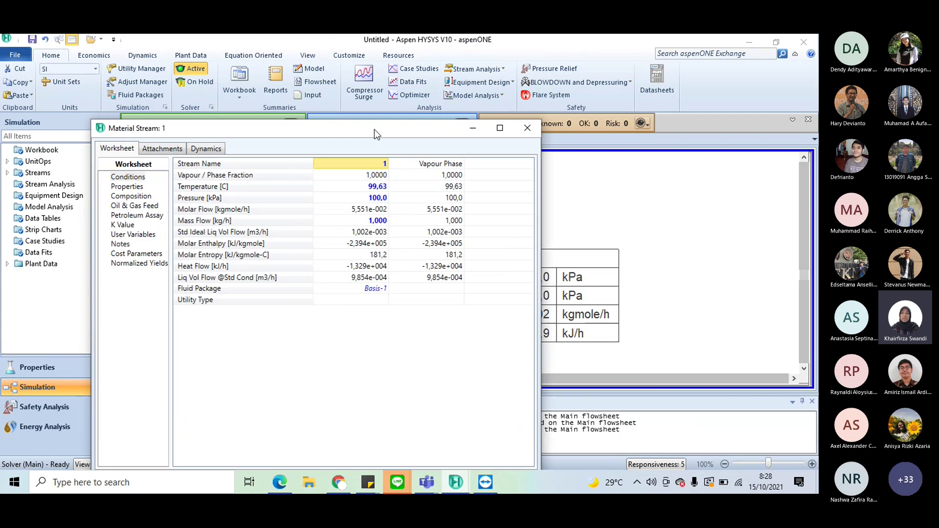
pyautogui.moveTo(374, 129); pyautogui.dragTo(385, 102)
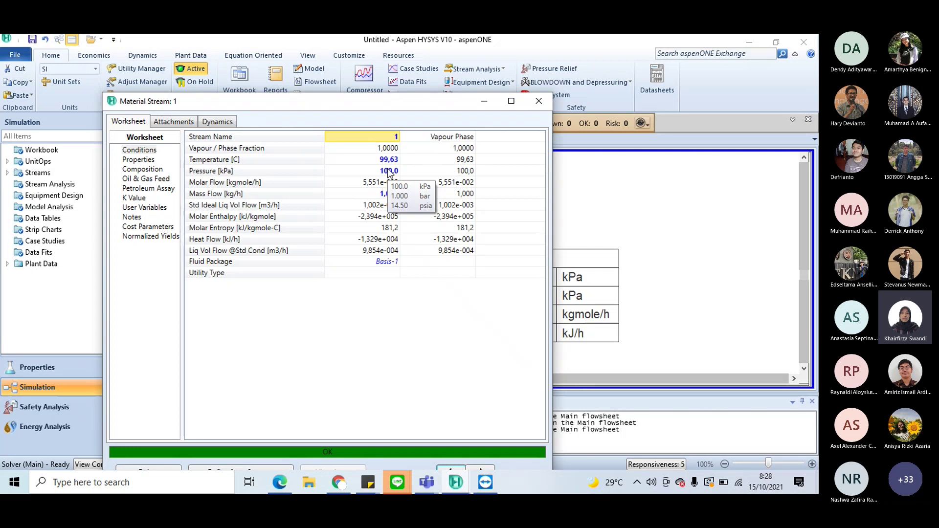
# Re-enter stream 1's pressure as 100 and choose kPa as its unit.
pyautogui.click(389, 171)
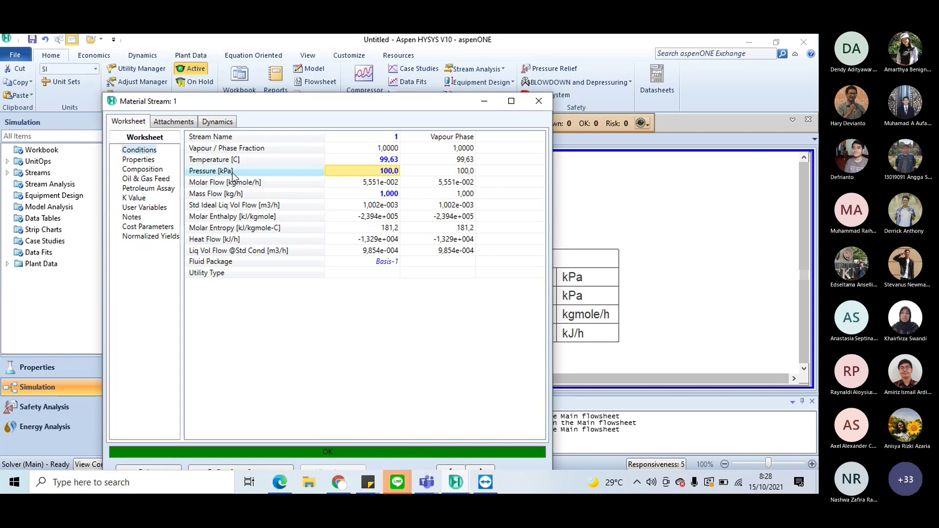
pyautogui.write('100')
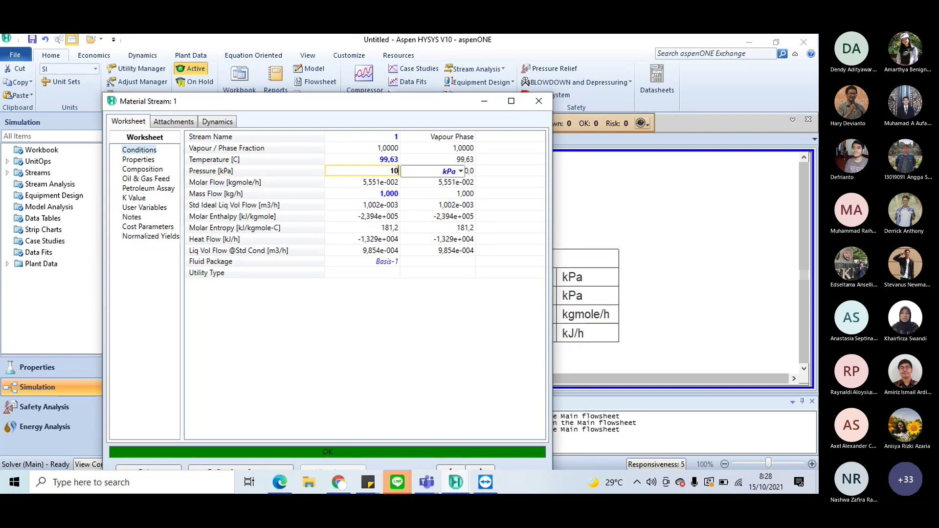
pyautogui.click(461, 172)
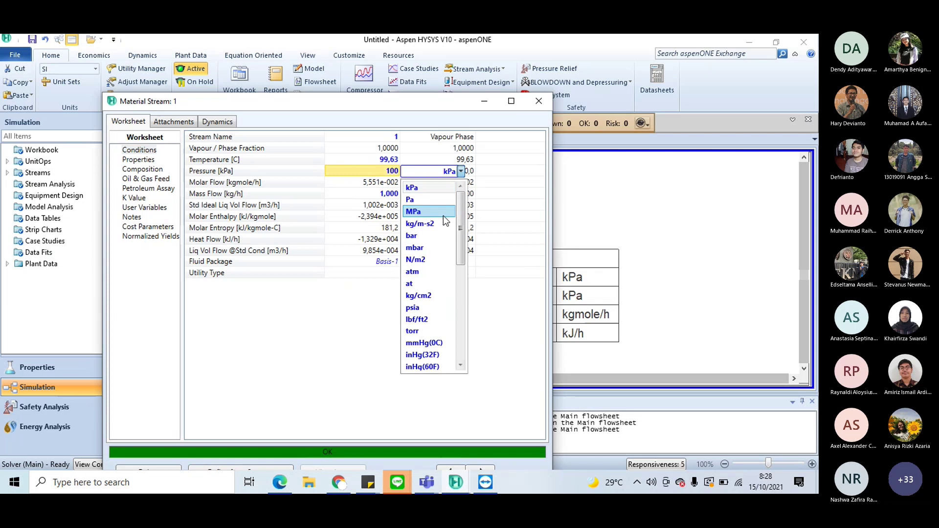
pyautogui.click(425, 187)
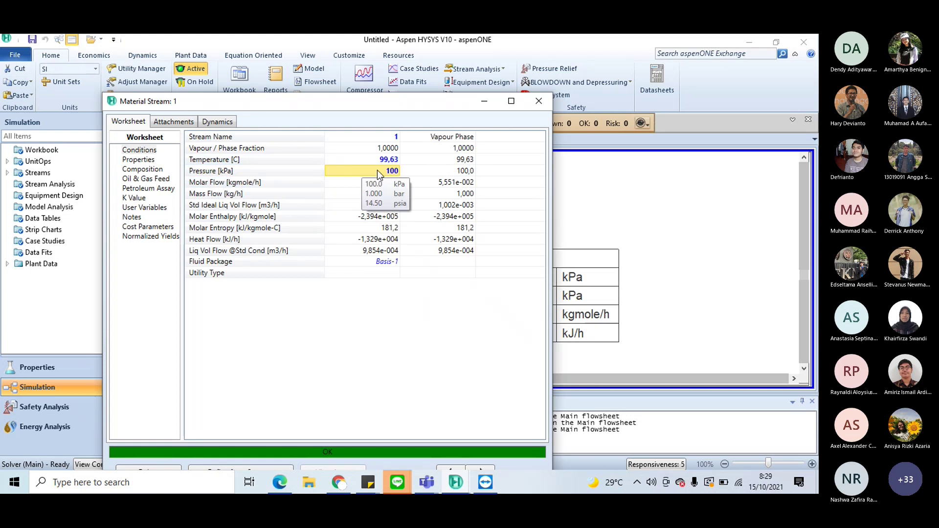
pyautogui.write('100')
pyautogui.click(460, 171)
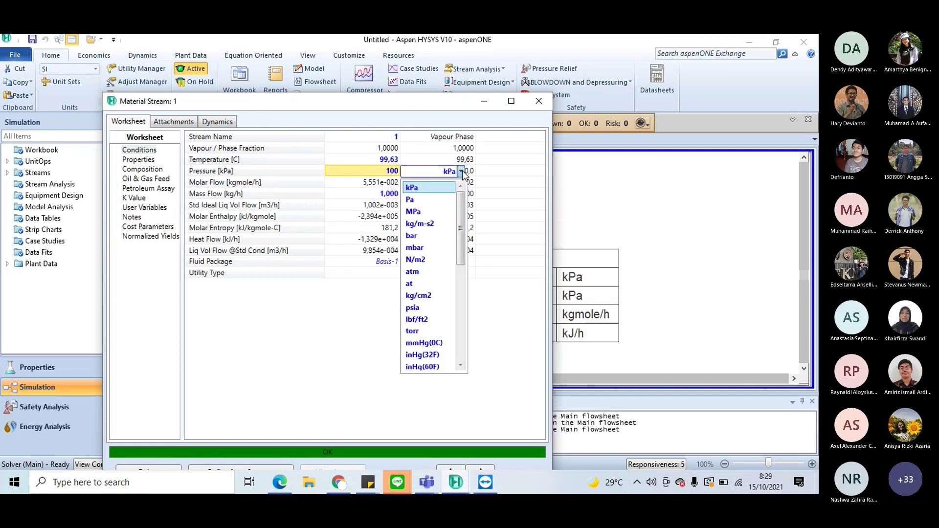
pyautogui.click(438, 187)
pyautogui.click(436, 204)
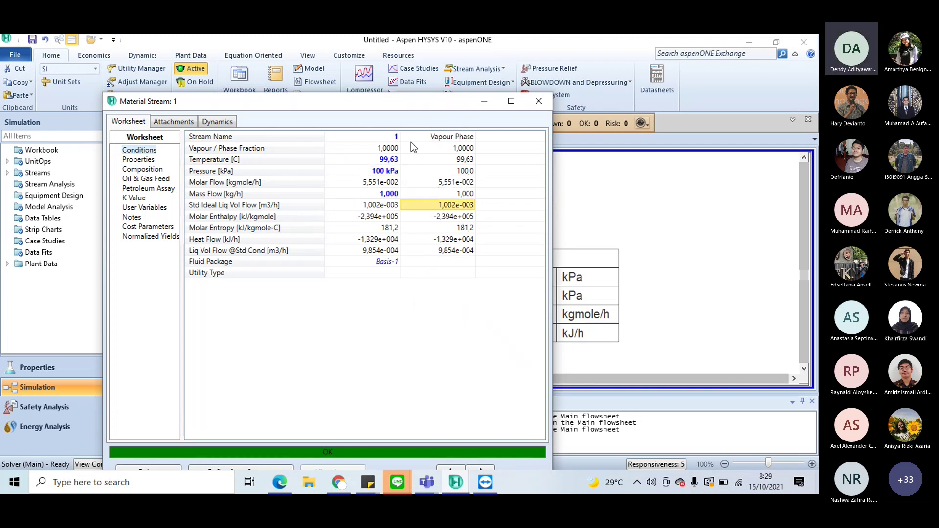
# Reposition stream 1's window to see it in full, then close it to return to the flowsheet.
pyautogui.moveTo(412, 108); pyautogui.dragTo(430, 74)
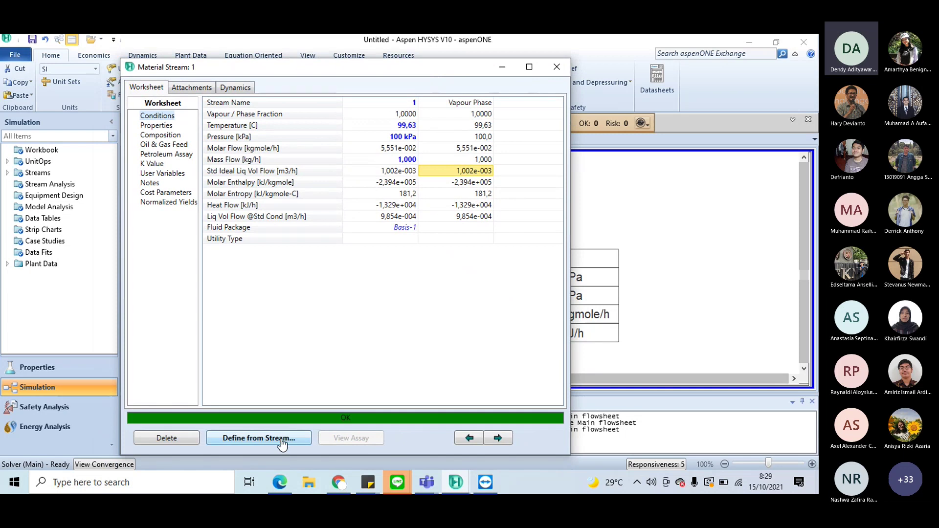
pyautogui.click(559, 69)
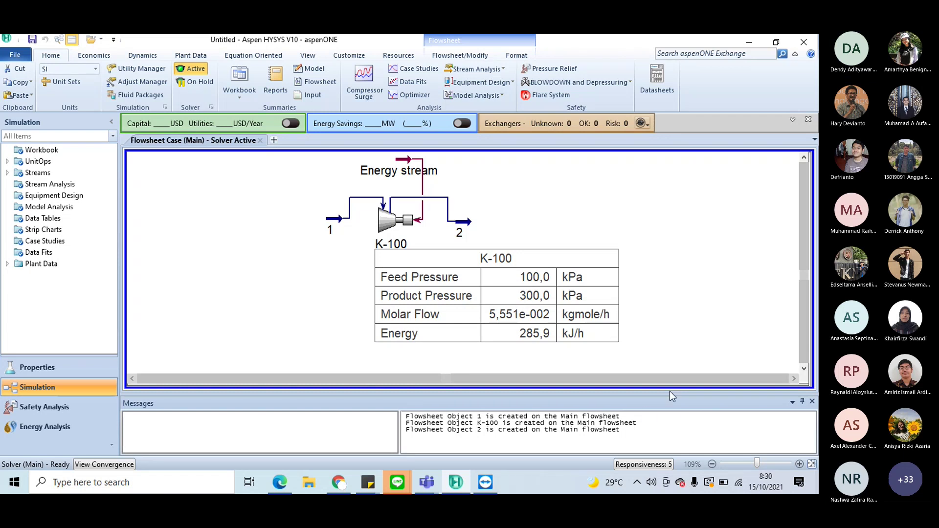
pyautogui.click(737, 446)
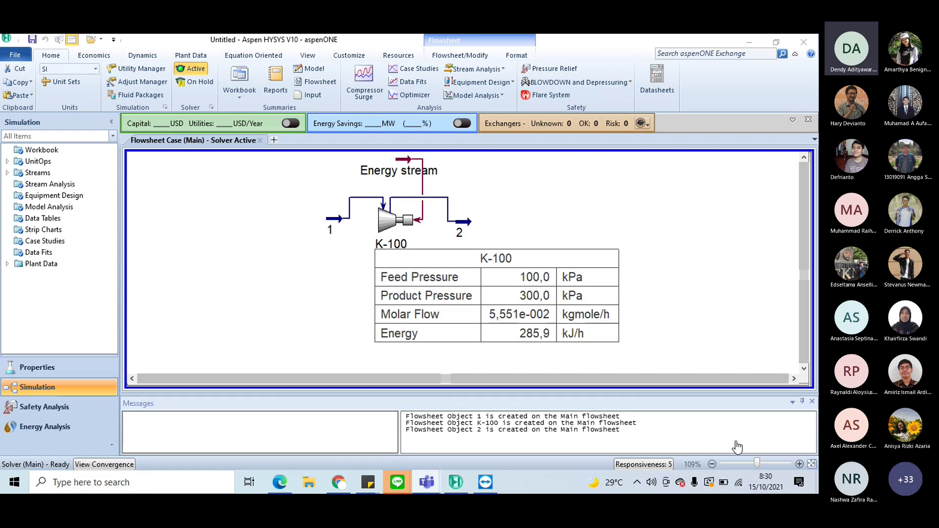